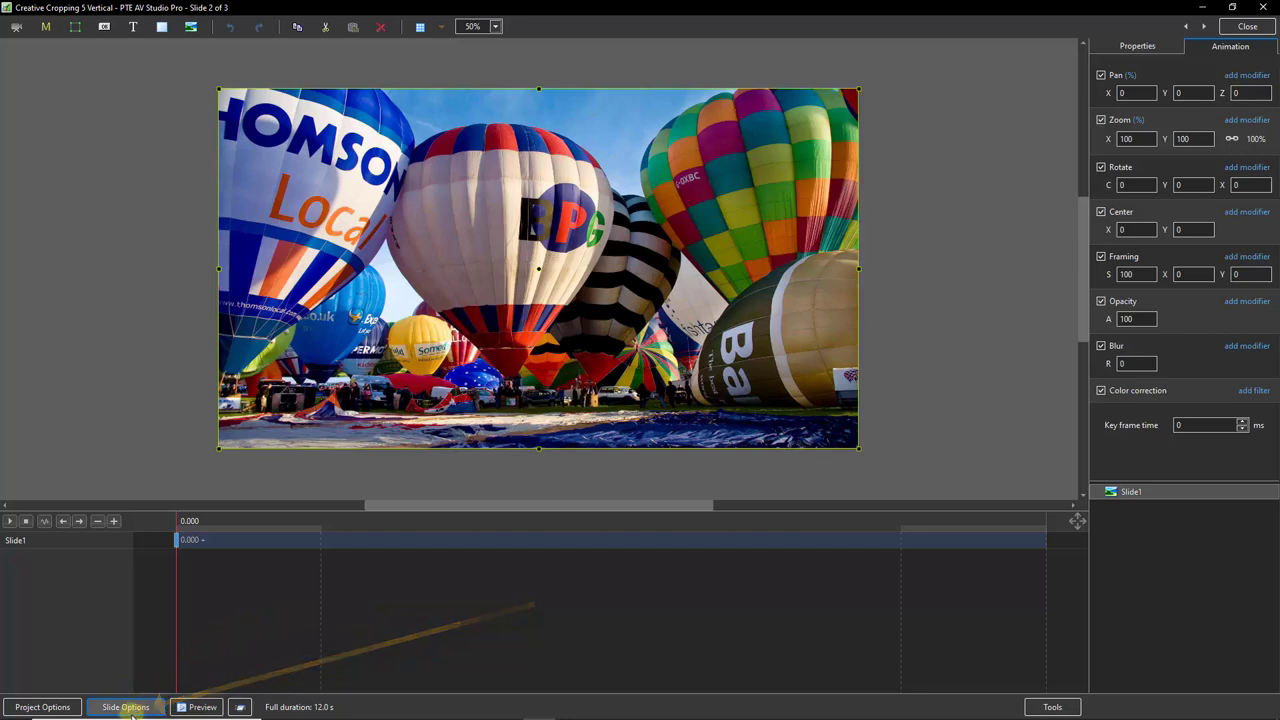
{"action": "left_click", "coordinate": [128, 707]}
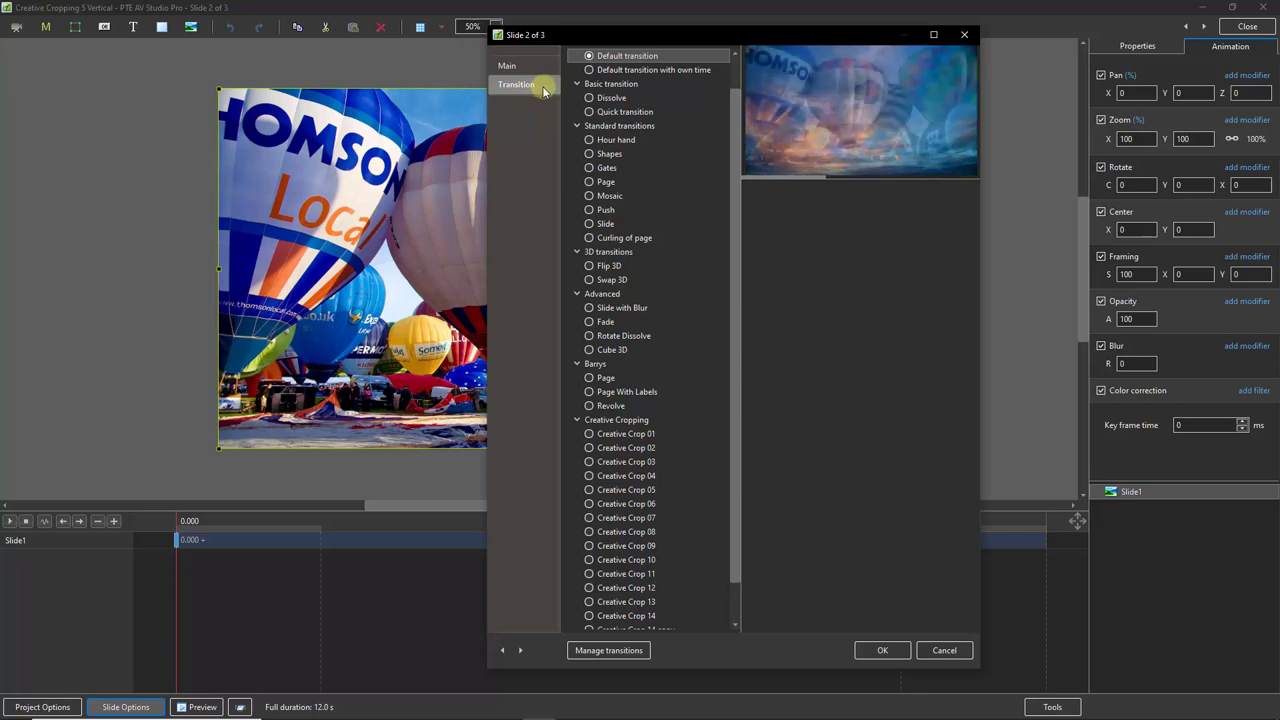
{"action": "left_click", "coordinate": [624, 651]}
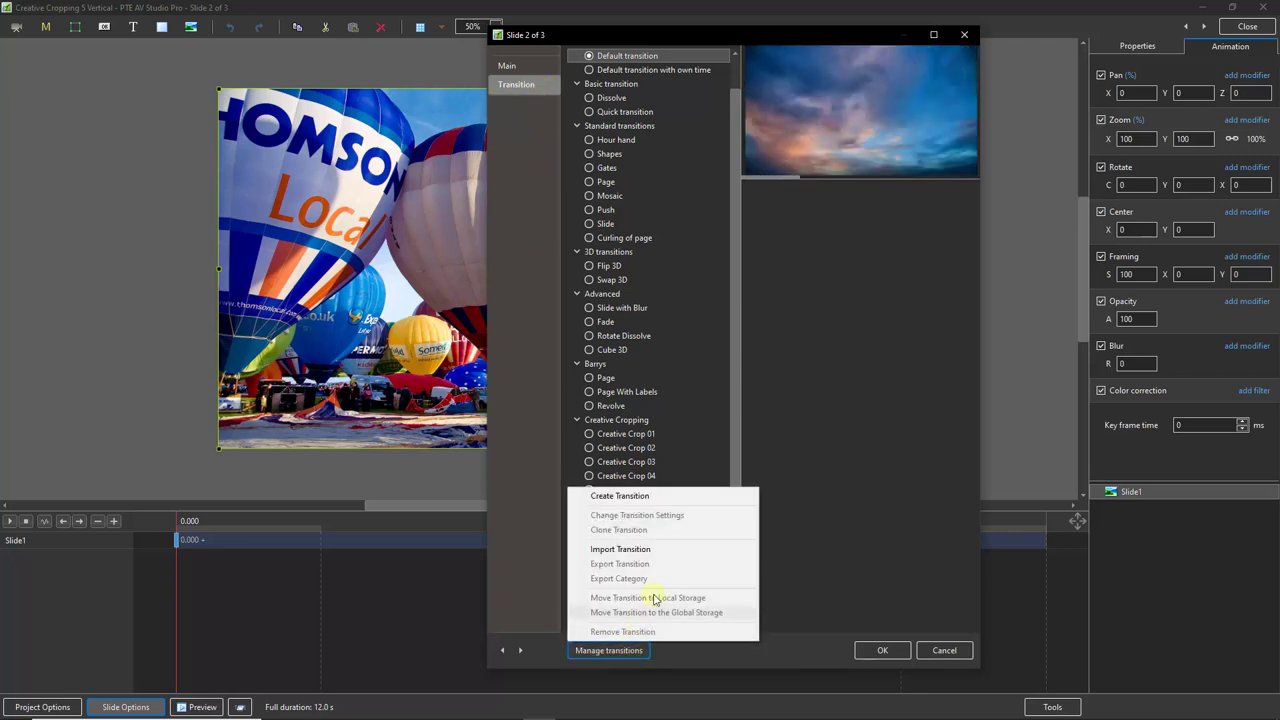
{"action": "left_click", "coordinate": [648, 497]}
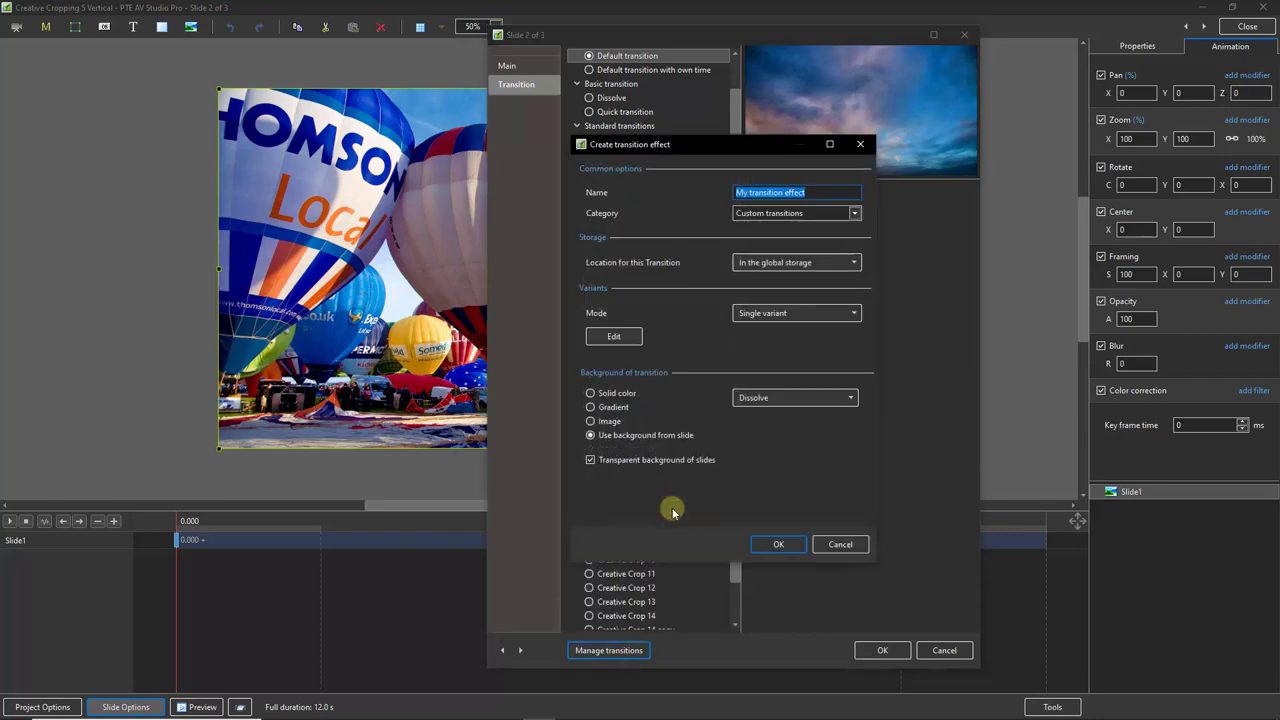
{"action": "left_click", "coordinate": [610, 338]}
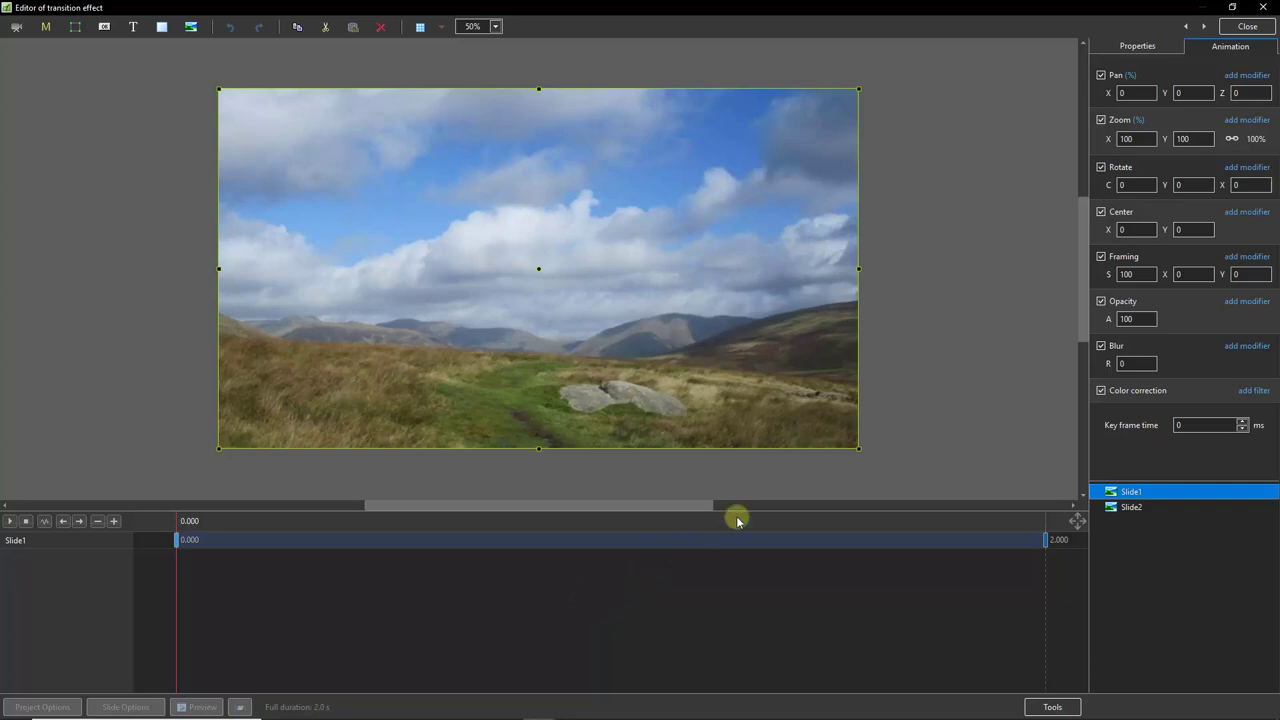
{"action": "left_click", "coordinate": [1243, 28]}
{"action": "left_click", "coordinate": [848, 545]}
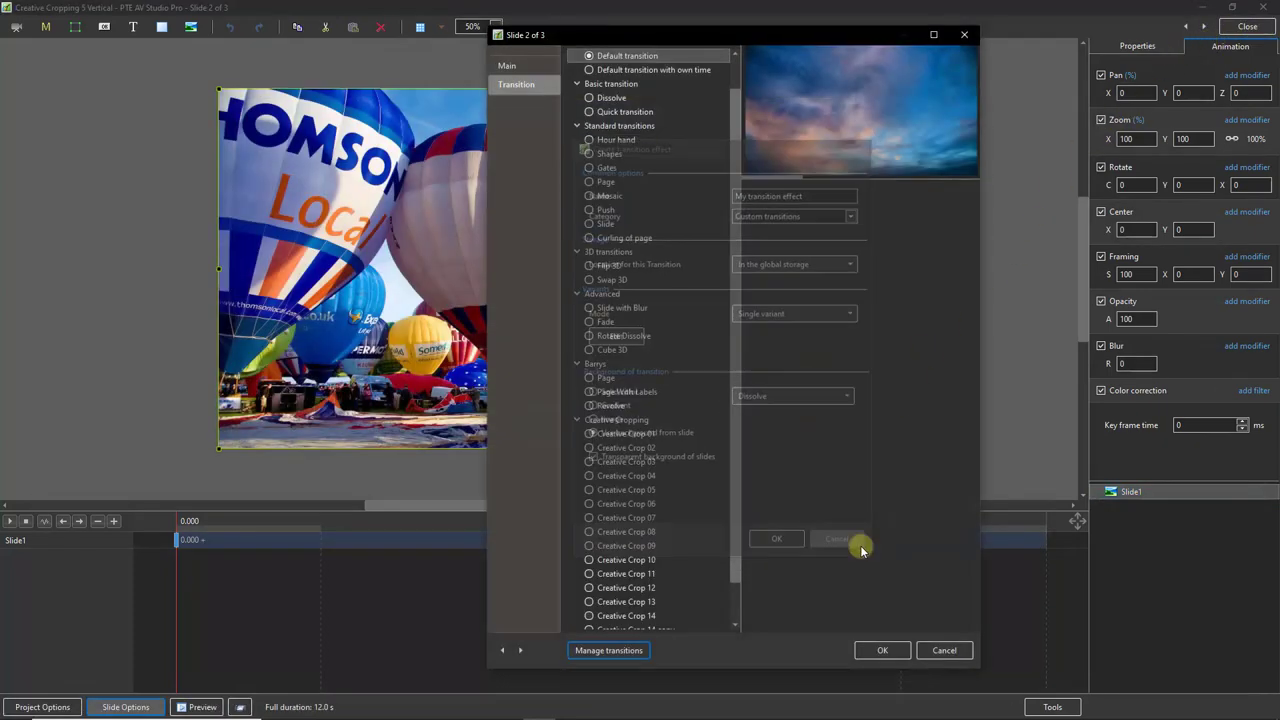
{"action": "left_click", "coordinate": [936, 650]}
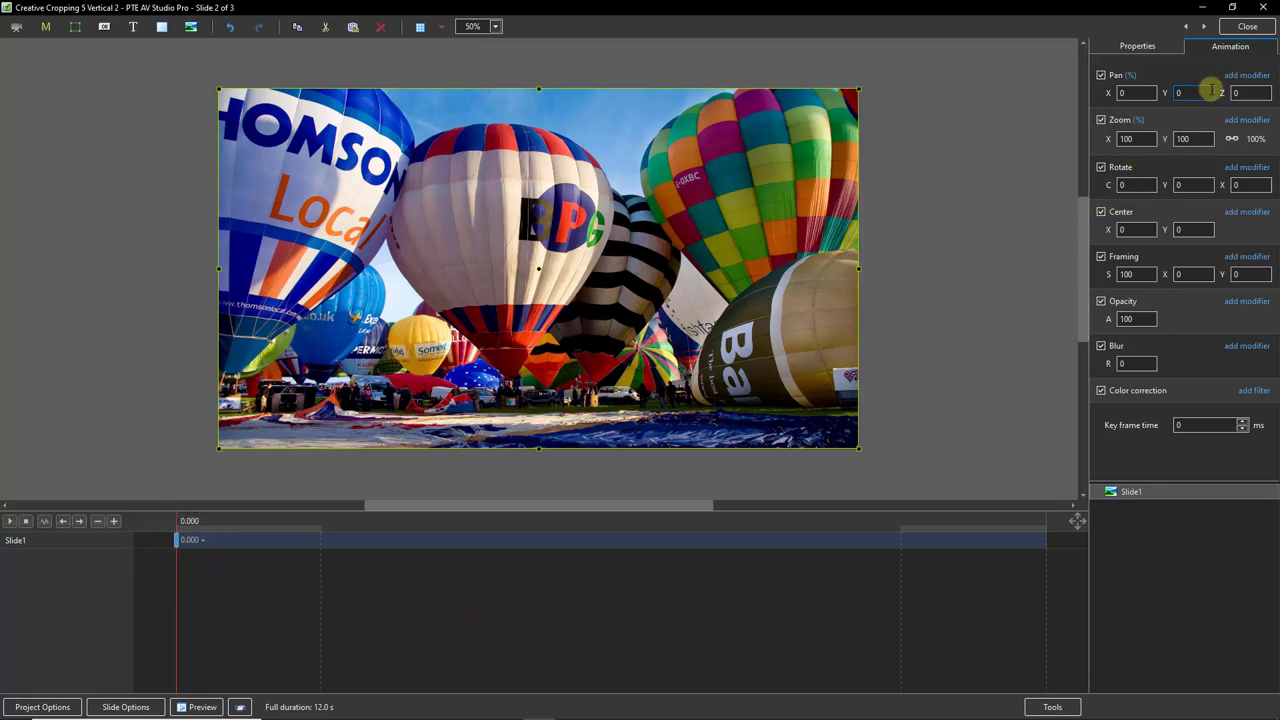
Add a Smooth animation-speed modifier to the balloon photo's Pan, Zoom and Rotate.
{"action": "left_click", "coordinate": [1248, 78]}
{"action": "mouse_move", "coordinate": [1226, 91]}
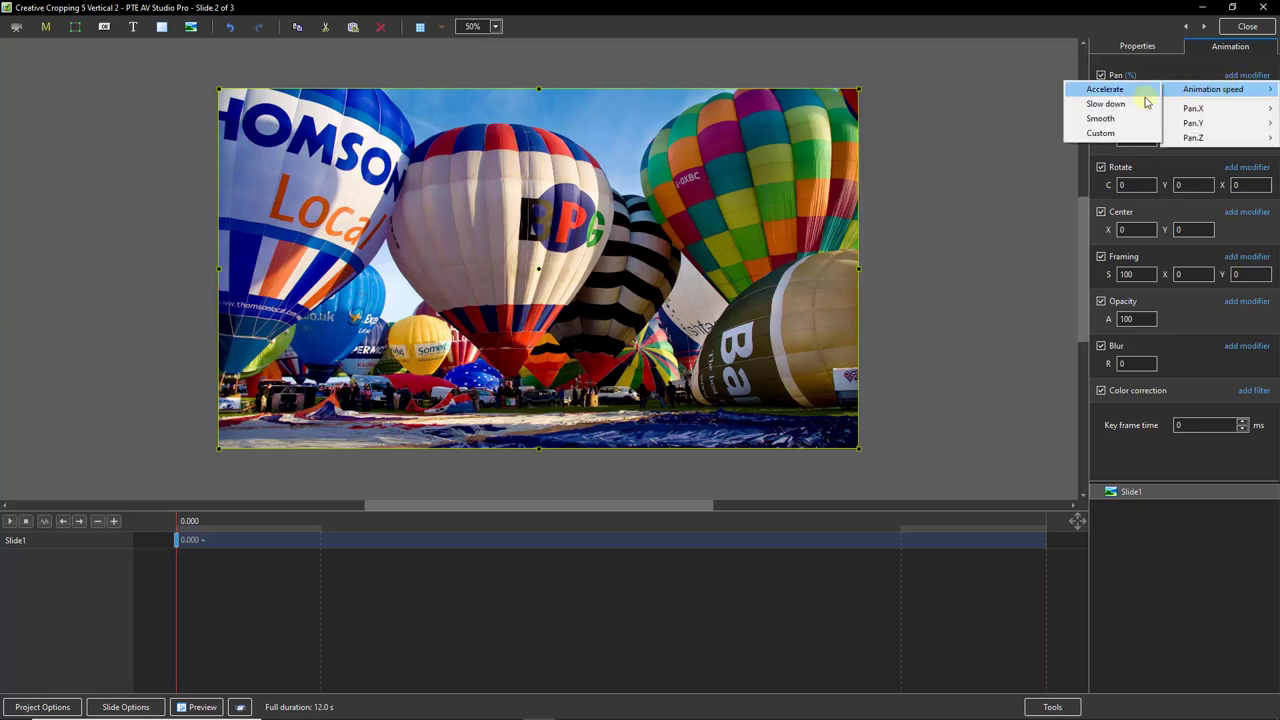
{"action": "left_click", "coordinate": [1108, 121]}
{"action": "left_click", "coordinate": [1246, 137]}
{"action": "mouse_move", "coordinate": [1213, 157]}
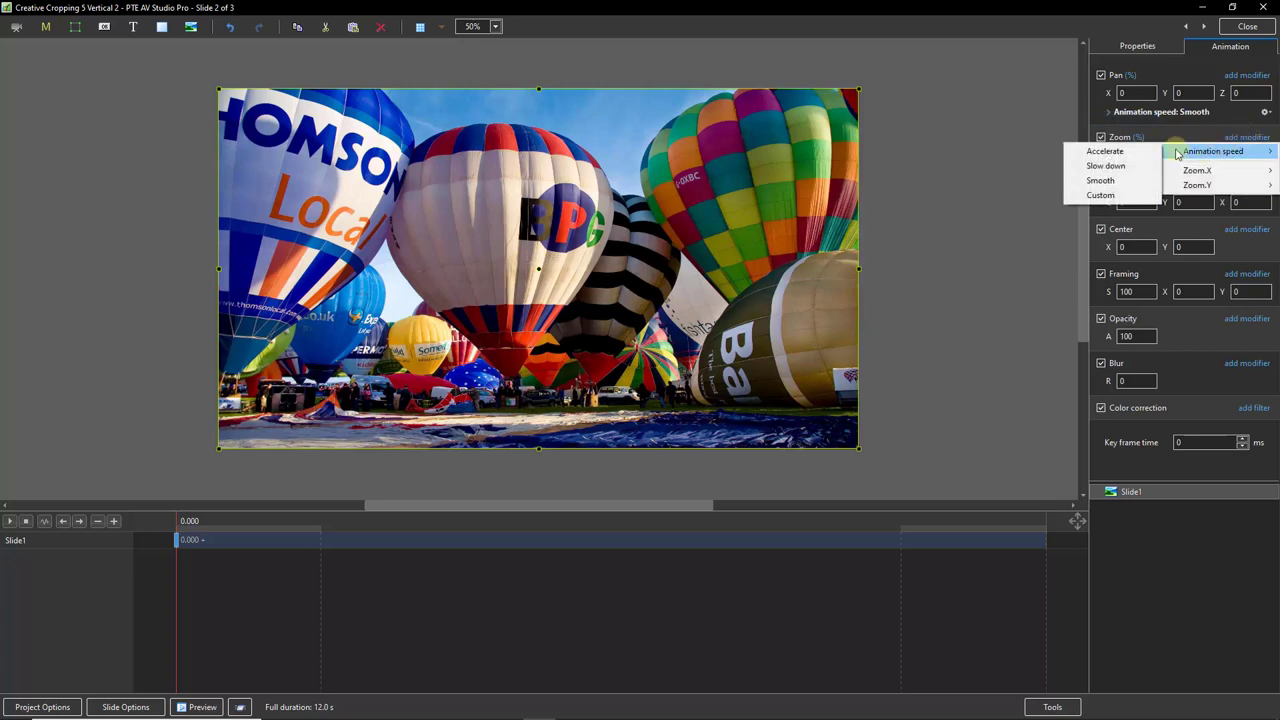
{"action": "left_click", "coordinate": [1108, 181]}
{"action": "left_click", "coordinate": [1242, 201]}
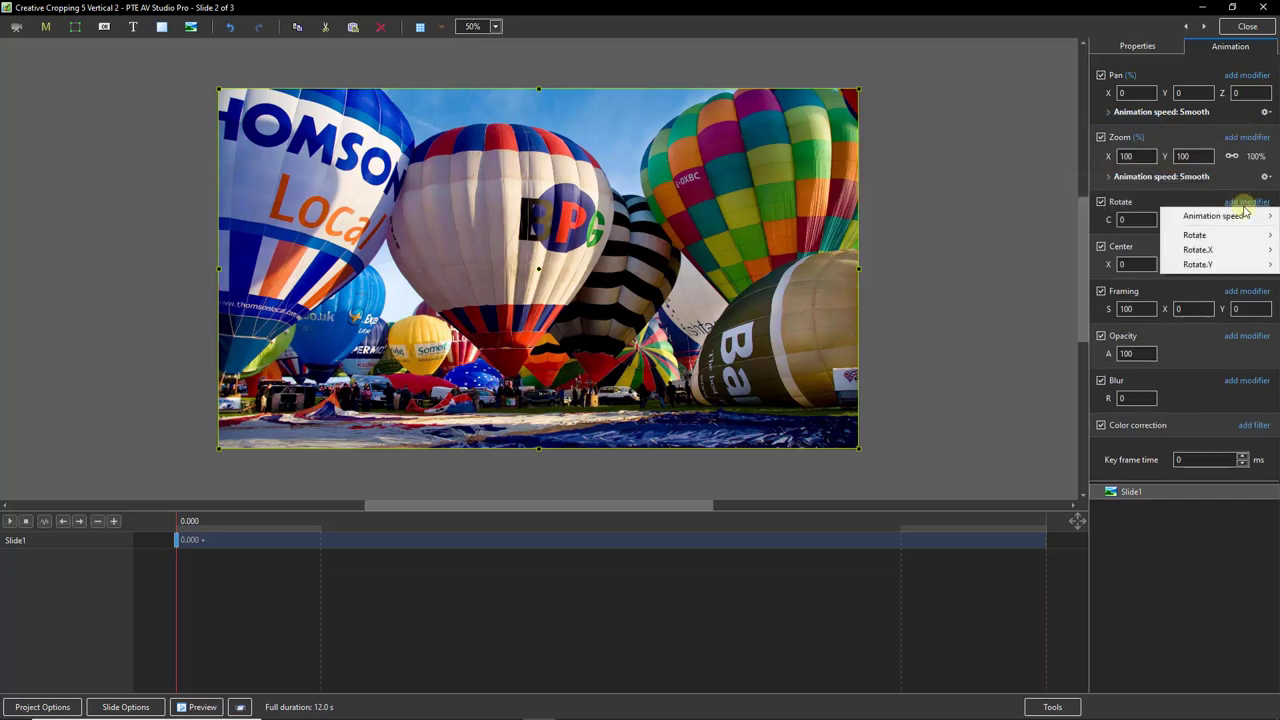
{"action": "mouse_move", "coordinate": [1235, 219]}
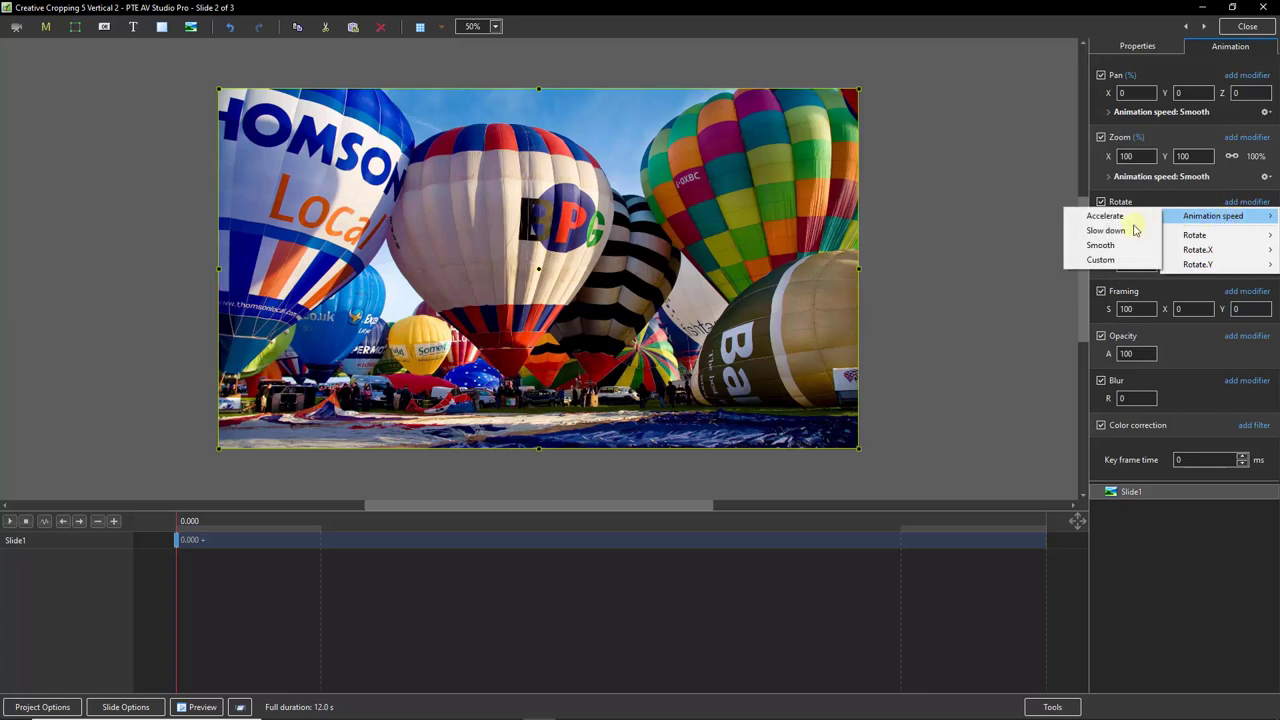
{"action": "left_click", "coordinate": [1097, 247]}
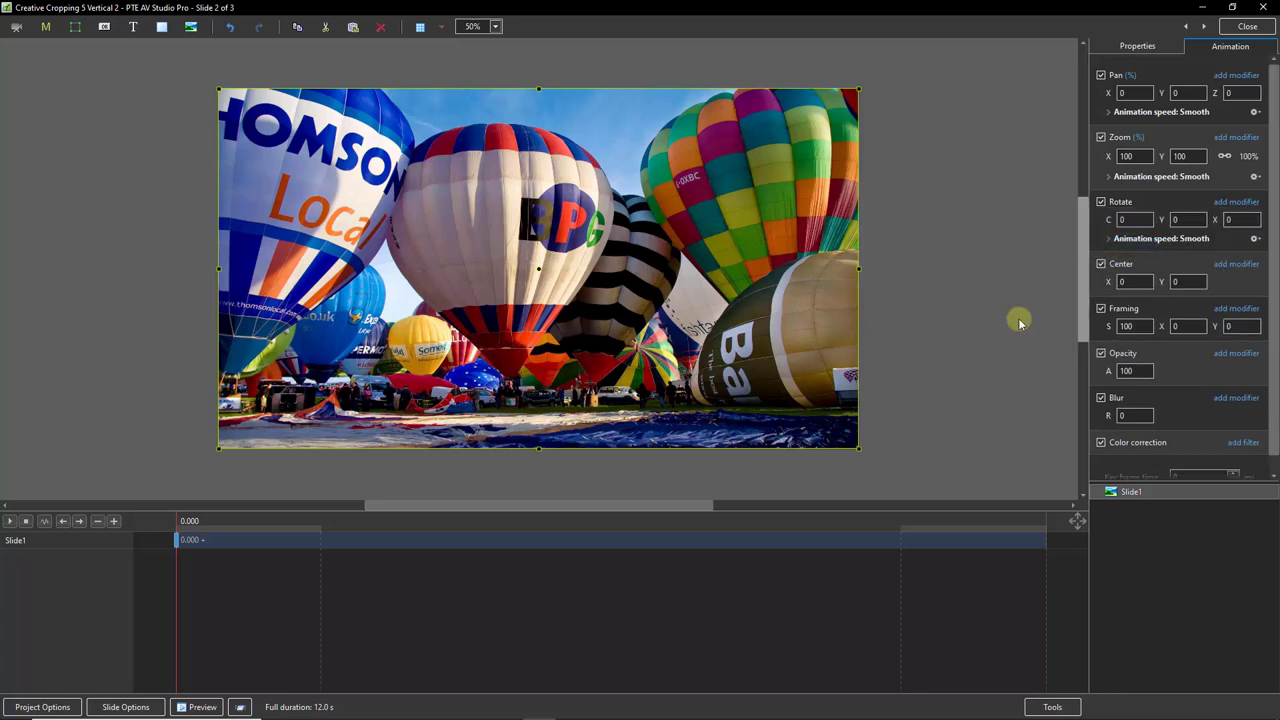
{"action": "left_click", "coordinate": [620, 602]}
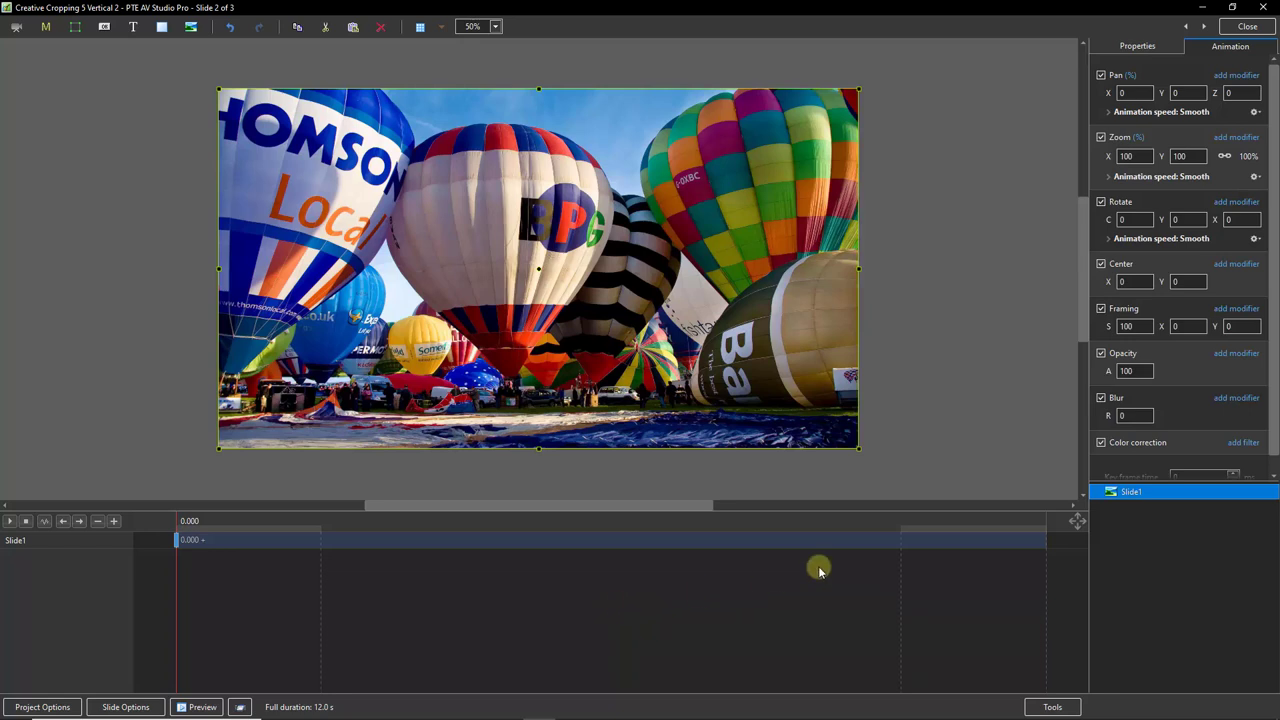
Paste four more copies of the Slide1 balloon photo so five photo objects are listed.
{"action": "left_click", "coordinate": [1137, 544]}
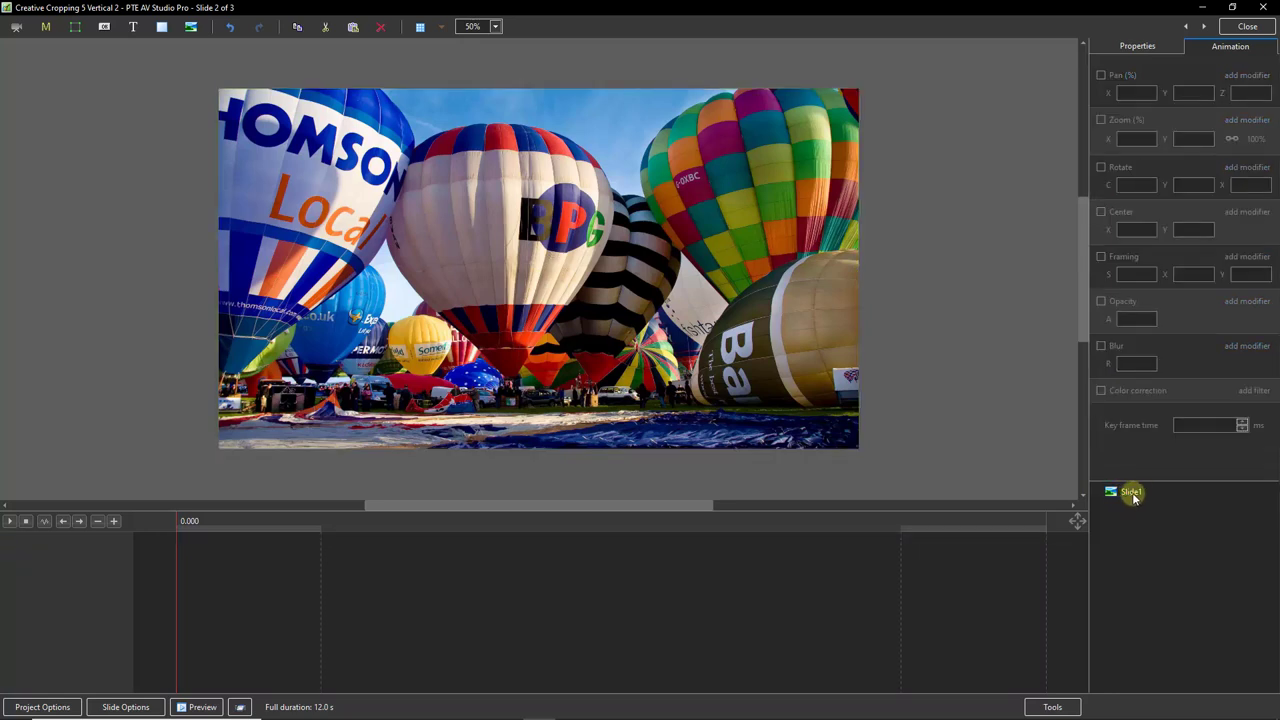
{"action": "key", "text": "ctrl+v"}
{"action": "left_click", "coordinate": [1148, 564]}
{"action": "key", "text": "ctrl+v"}
{"action": "left_click", "coordinate": [1152, 569]}
{"action": "key", "text": "ctrl+v"}
{"action": "left_click", "coordinate": [1155, 575]}
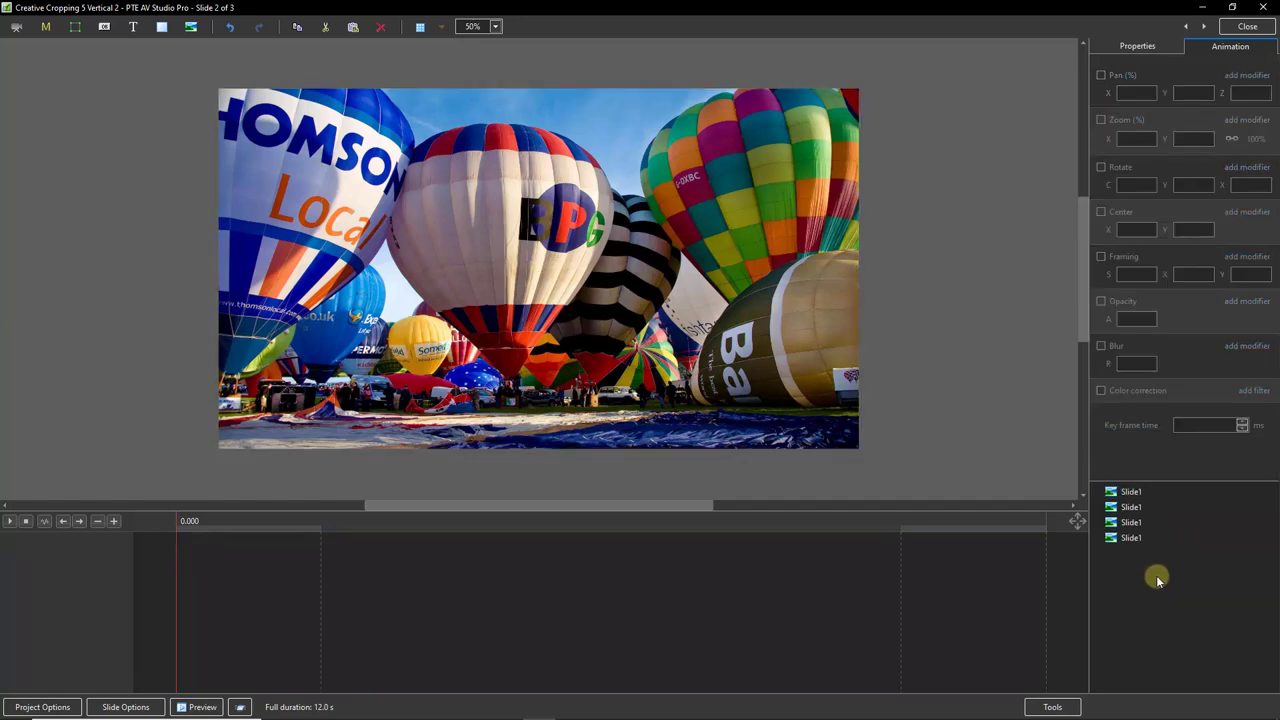
{"action": "key", "text": "ctrl+v"}
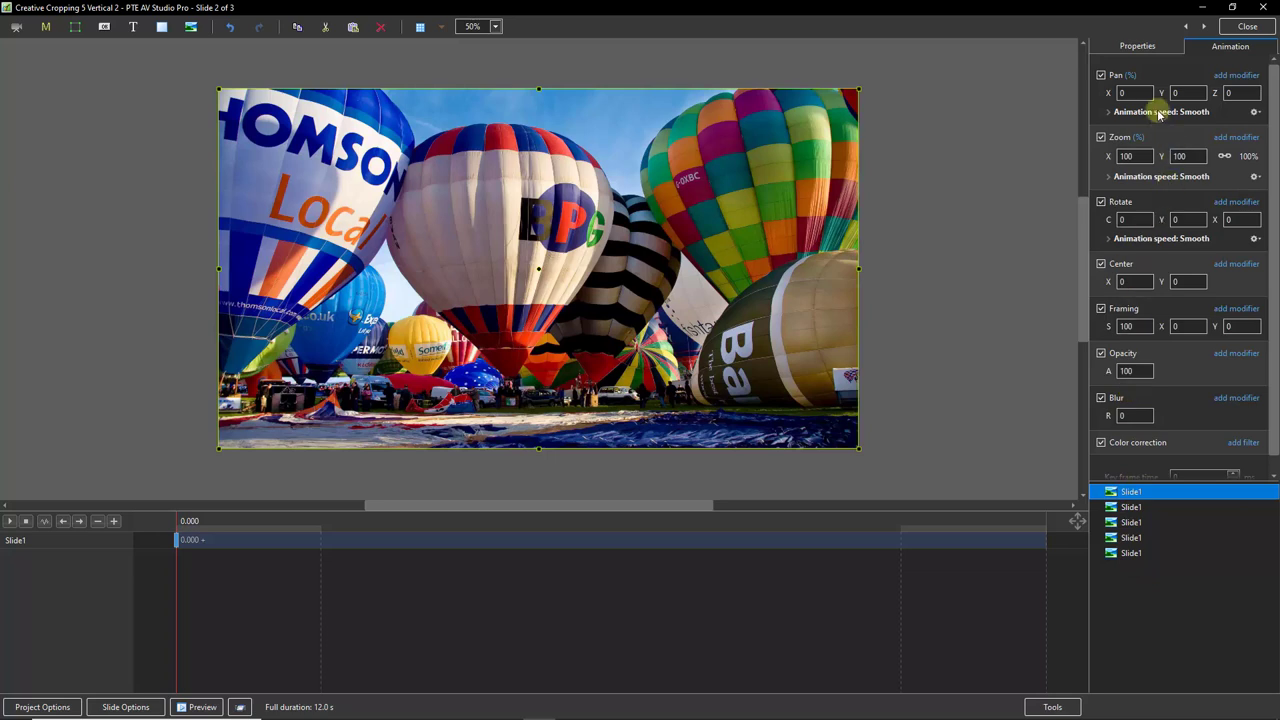
{"action": "left_click", "coordinate": [1138, 46]}
{"action": "left_click", "coordinate": [1213, 82]}
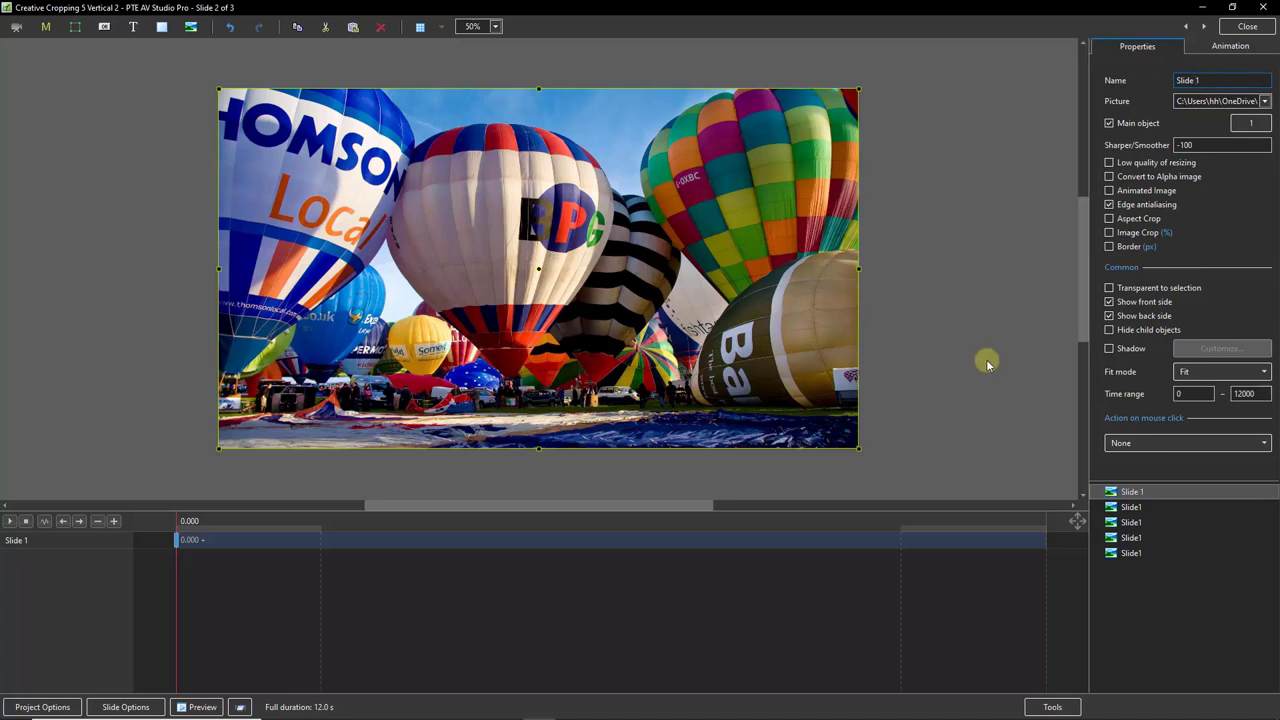
Name the photo objects Slide 1 to Slide 5, then select Slides 2–5 and their starting keyframes.
{"action": "left_click", "coordinate": [1130, 509]}
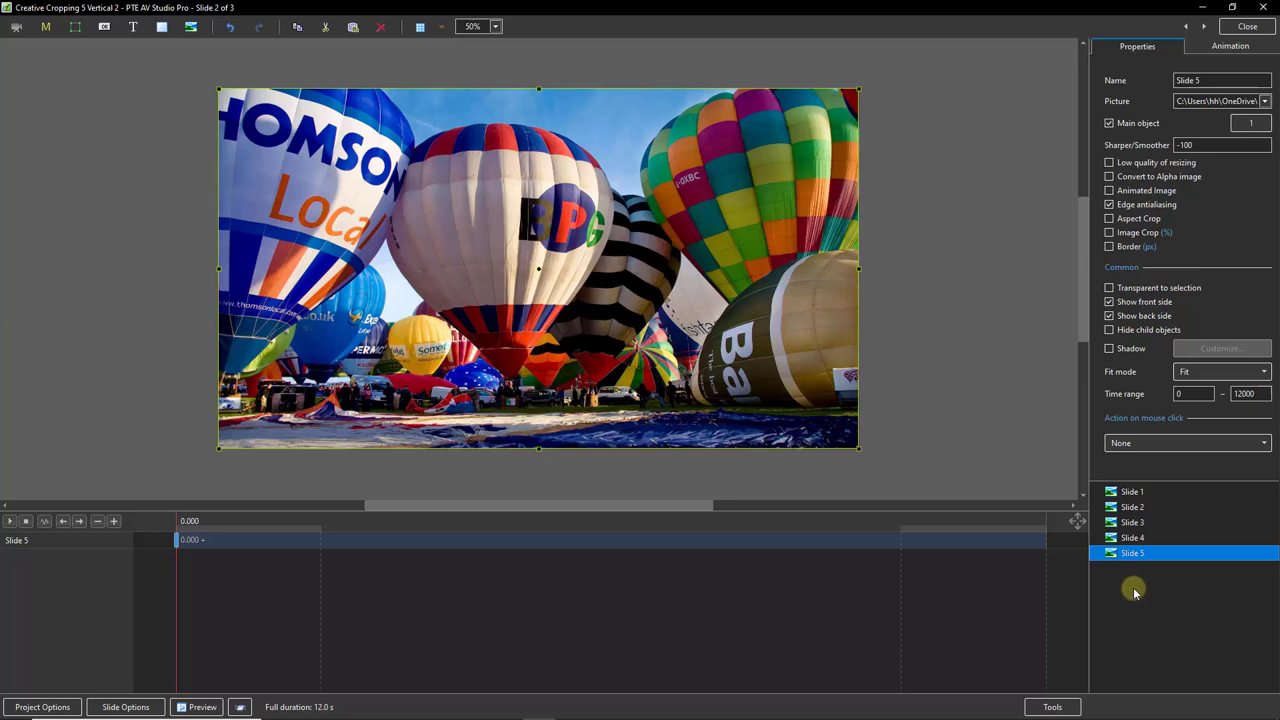
{"action": "left_click", "coordinate": [1136, 507]}
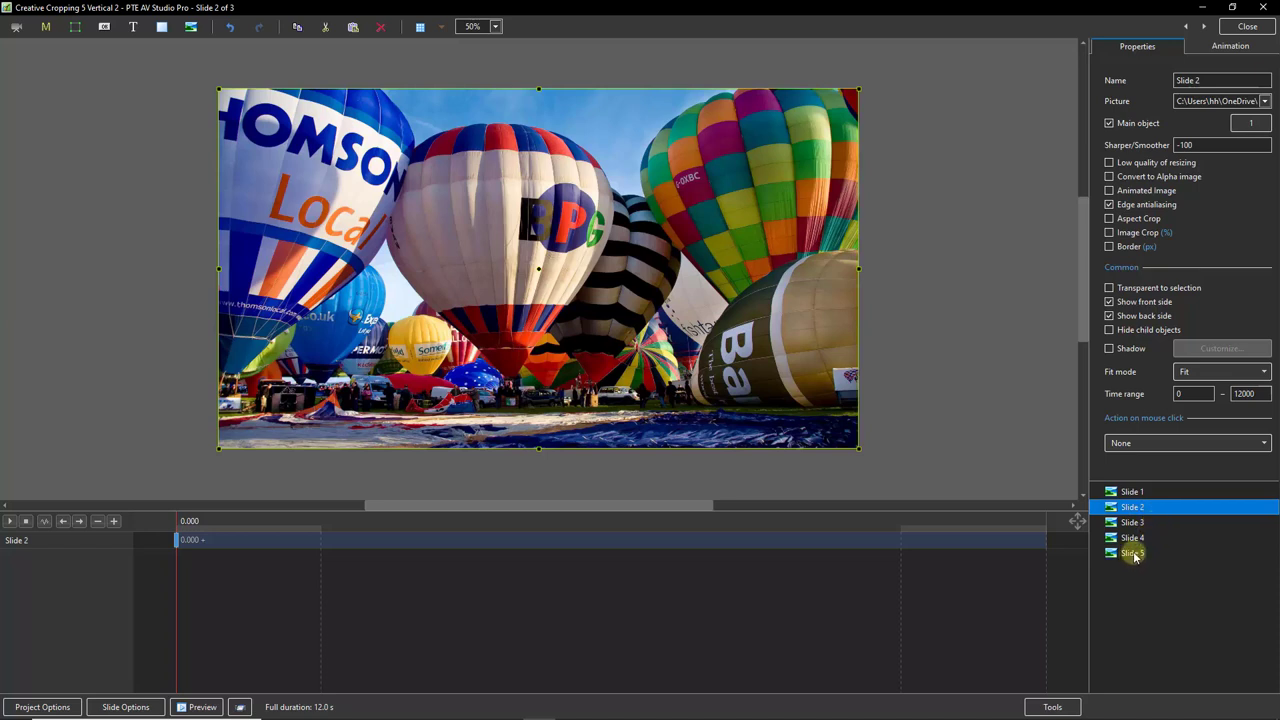
{"action": "left_click", "coordinate": [1133, 556], "text": "shift"}
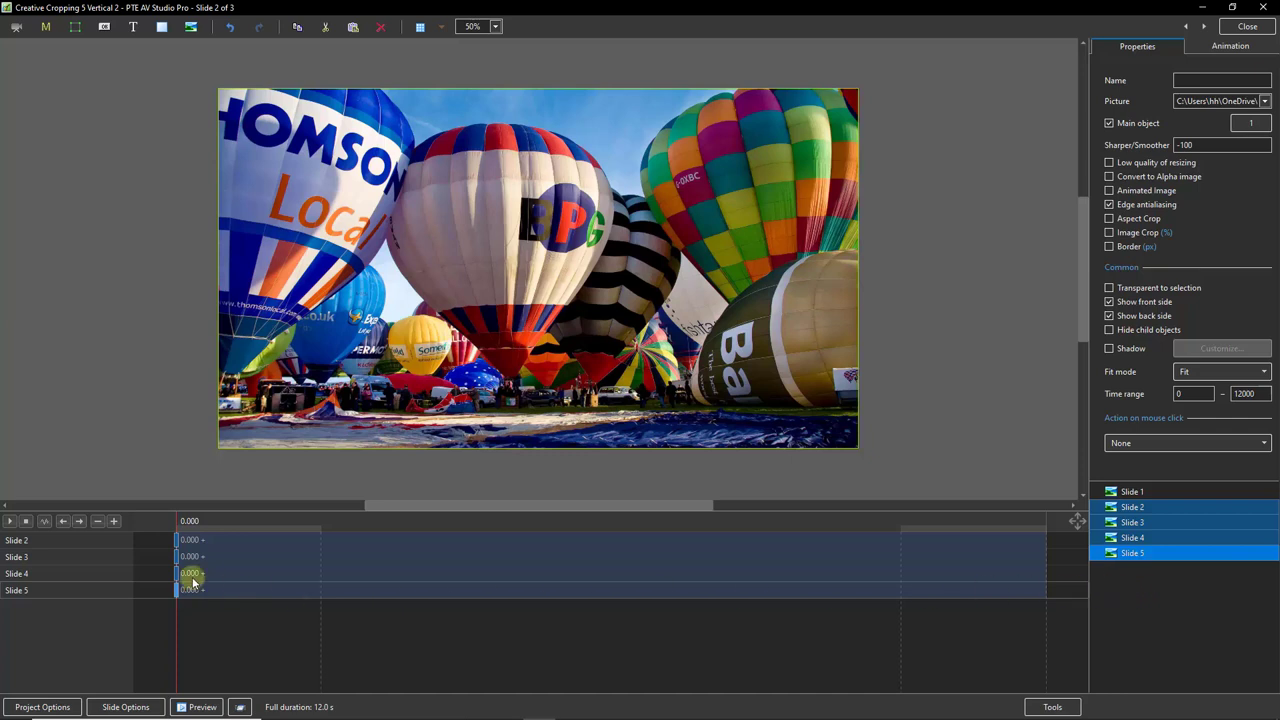
{"action": "left_click", "coordinate": [178, 541]}
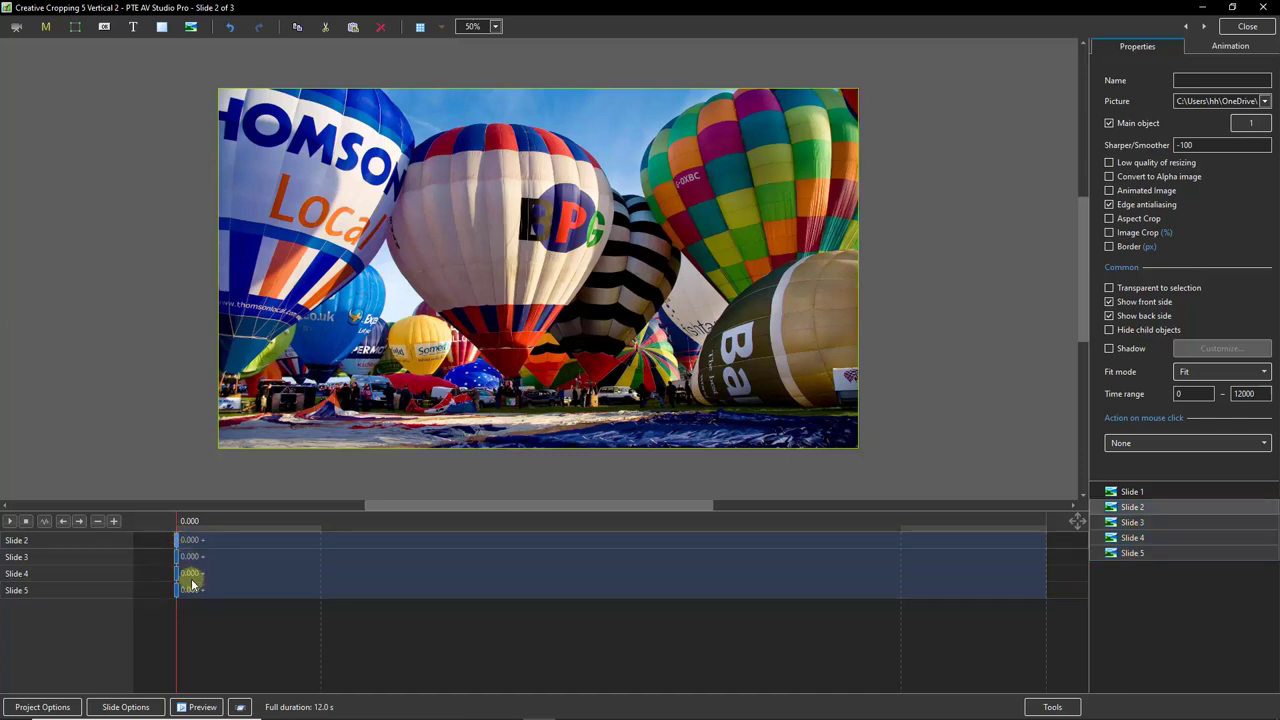
{"action": "left_click", "coordinate": [176, 590]}
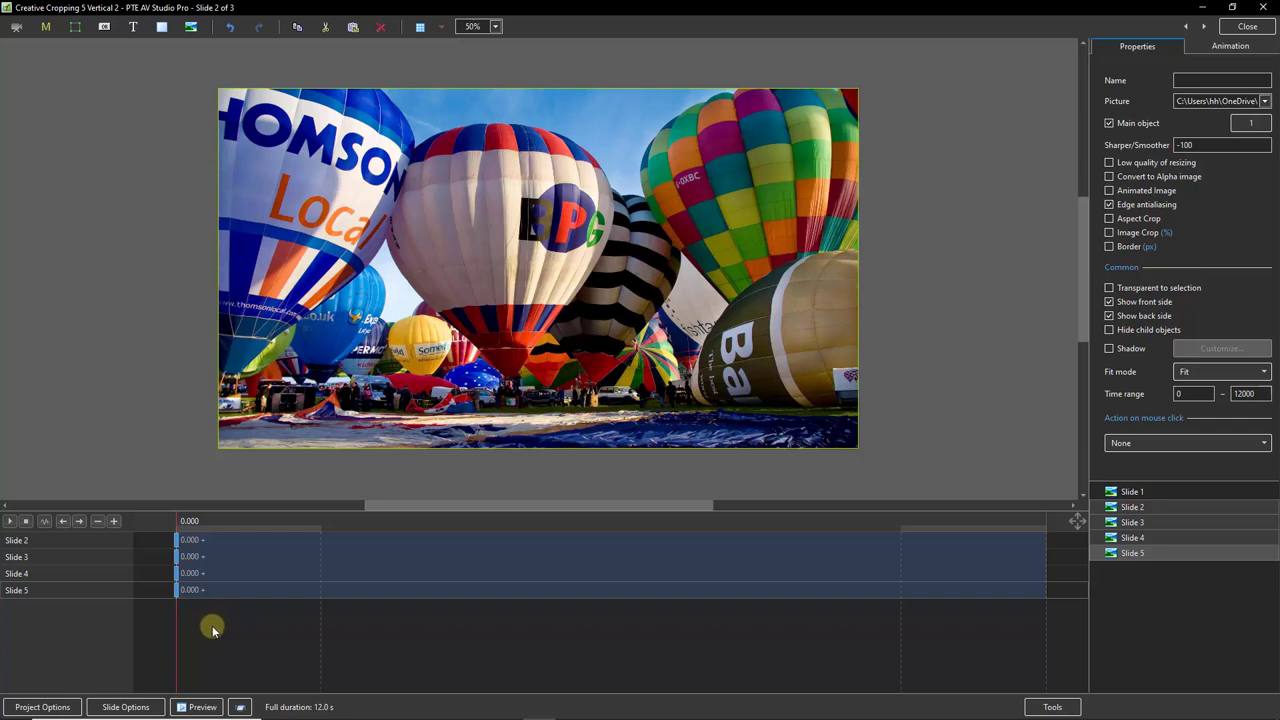
Set the starting opacity of Slides 2–5 to 0.
{"action": "left_click", "coordinate": [1230, 46]}
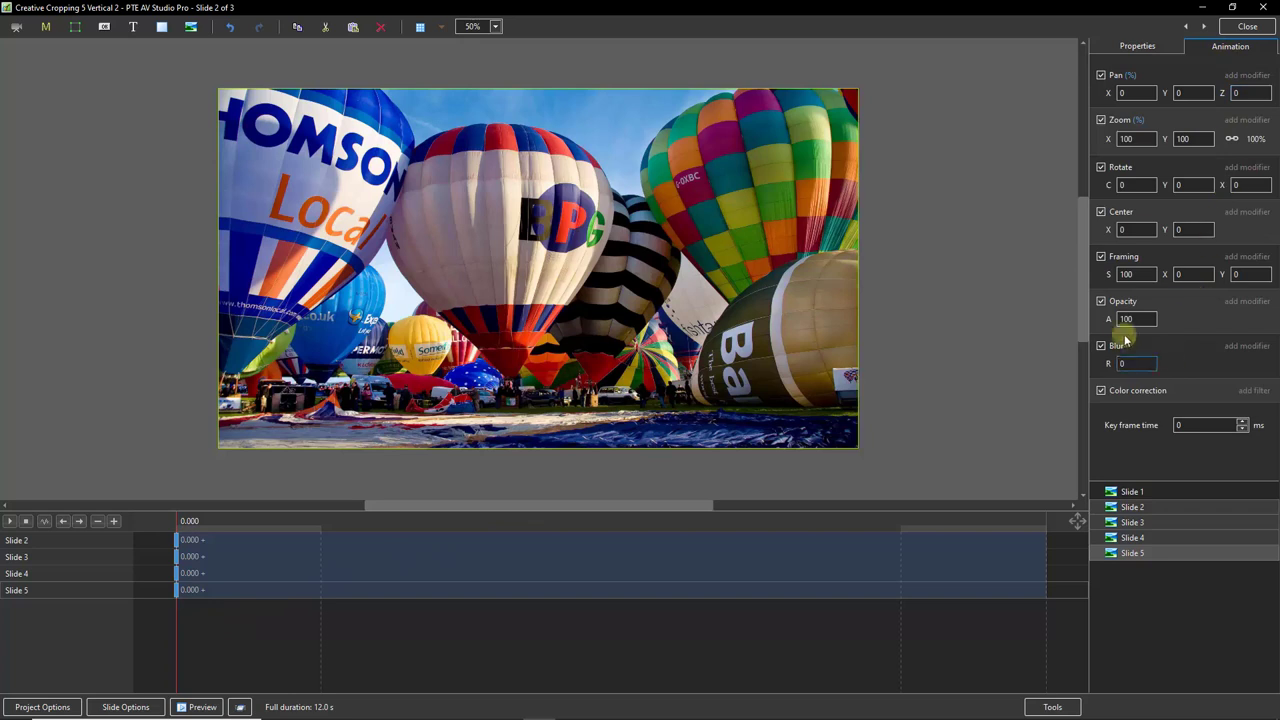
{"action": "left_click_drag", "start_coordinate": [1110, 318], "coordinate": [1020, 315]}
{"action": "left_click", "coordinate": [1130, 493]}
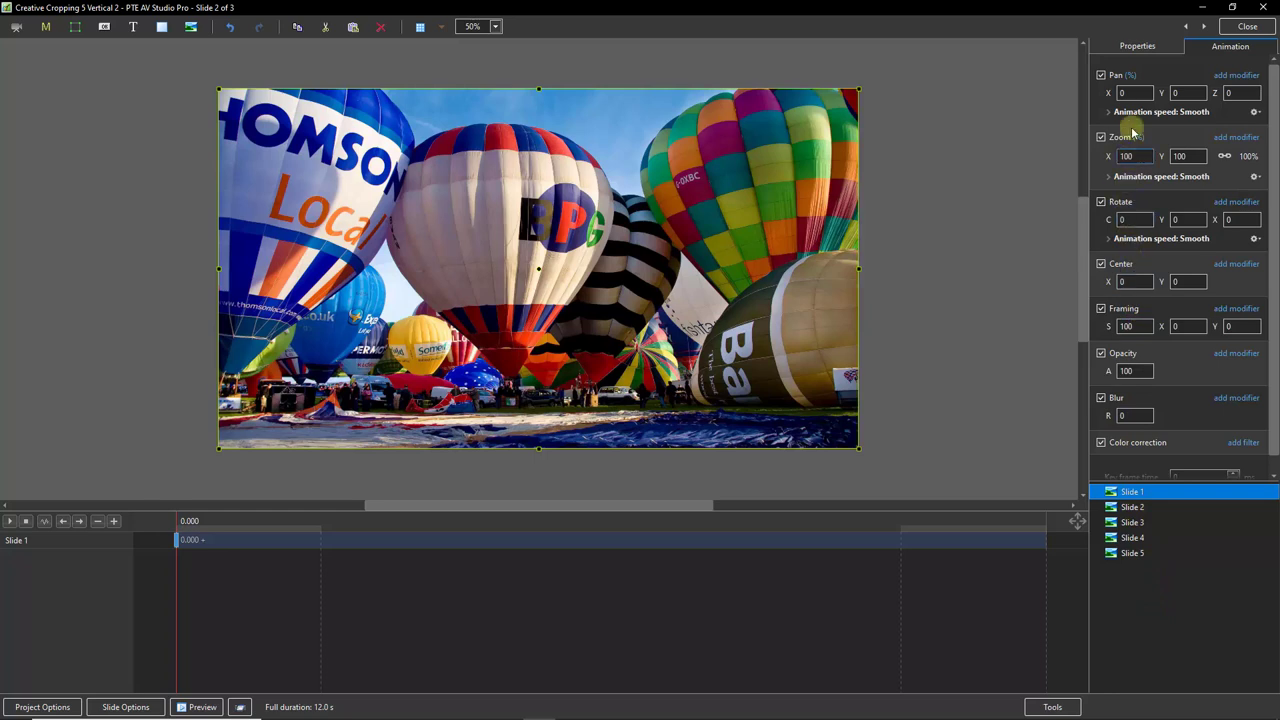
Enable Image Crop on Slide 1 and set the Right crop to 80%.
{"action": "left_click", "coordinate": [1139, 47]}
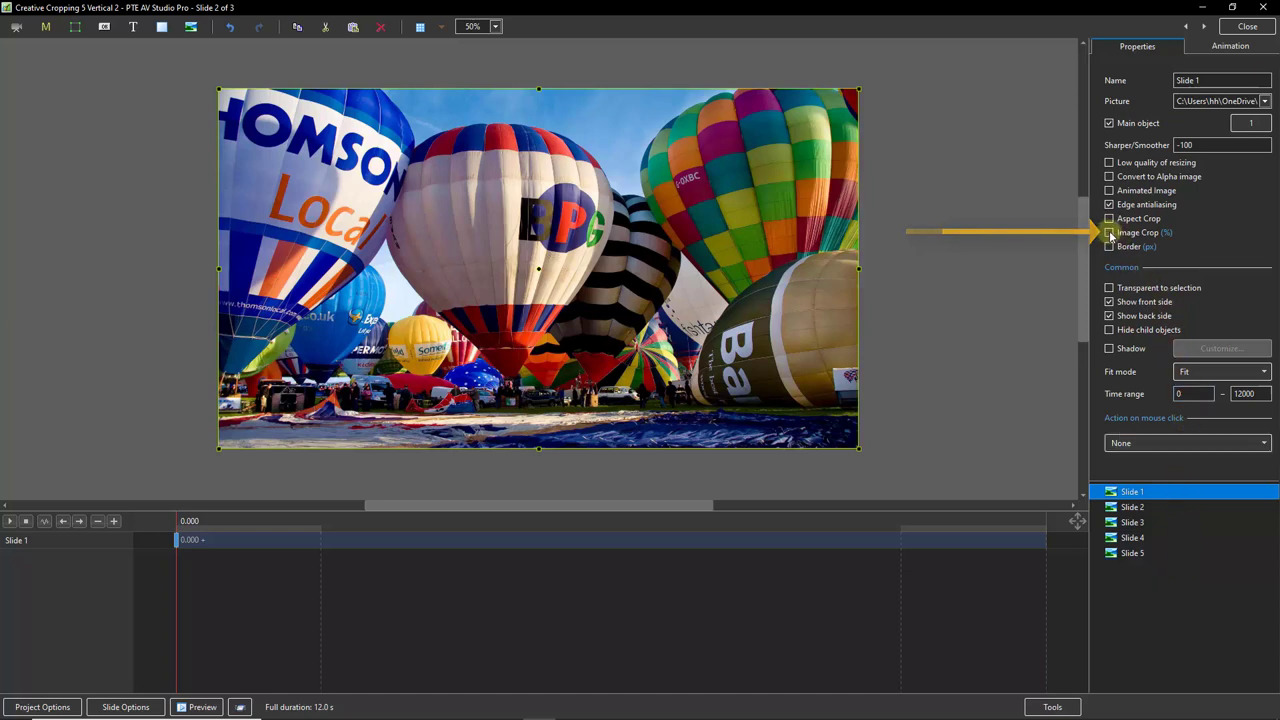
{"action": "left_click", "coordinate": [1109, 233]}
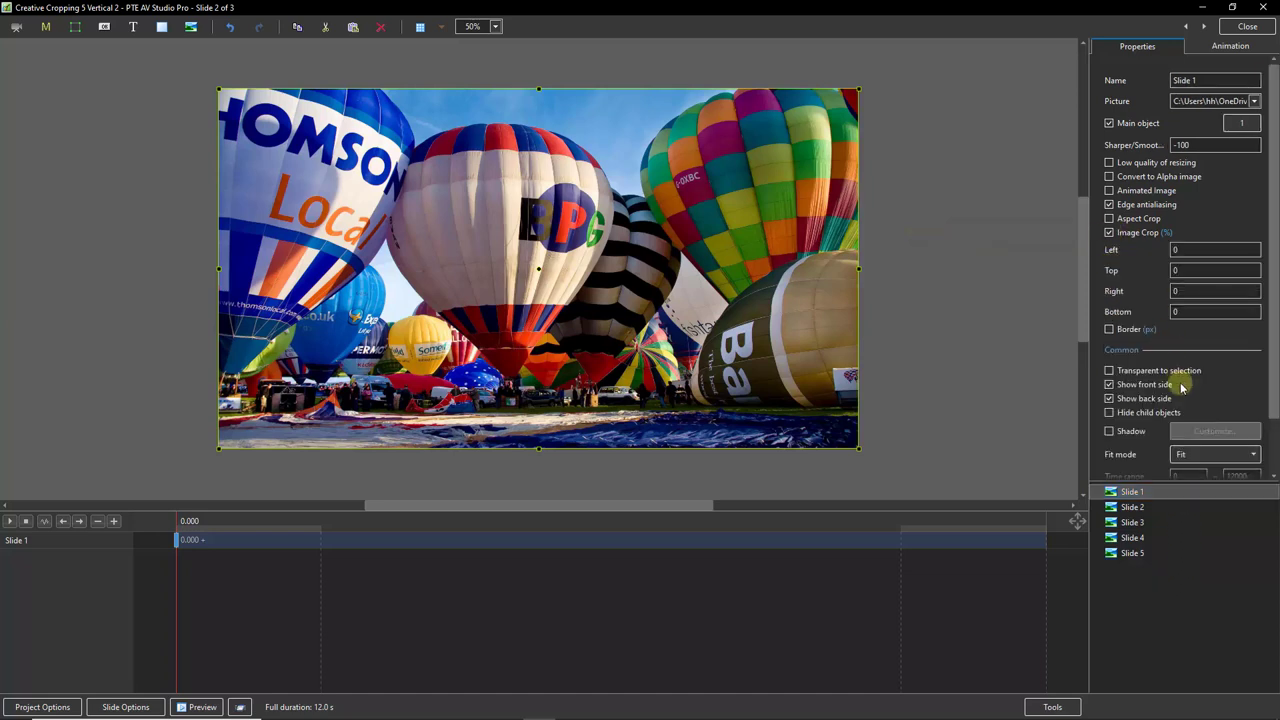
{"action": "mouse_move", "coordinate": [1176, 293]}
{"action": "left_mouse_down"}
{"action": "mouse_move", "coordinate": [1093, 291]}
{"action": "mouse_move", "coordinate": [1183, 291]}
{"action": "mouse_move", "coordinate": [1150, 297]}
{"action": "mouse_move", "coordinate": [1153, 310]}
{"action": "left_mouse_up"}
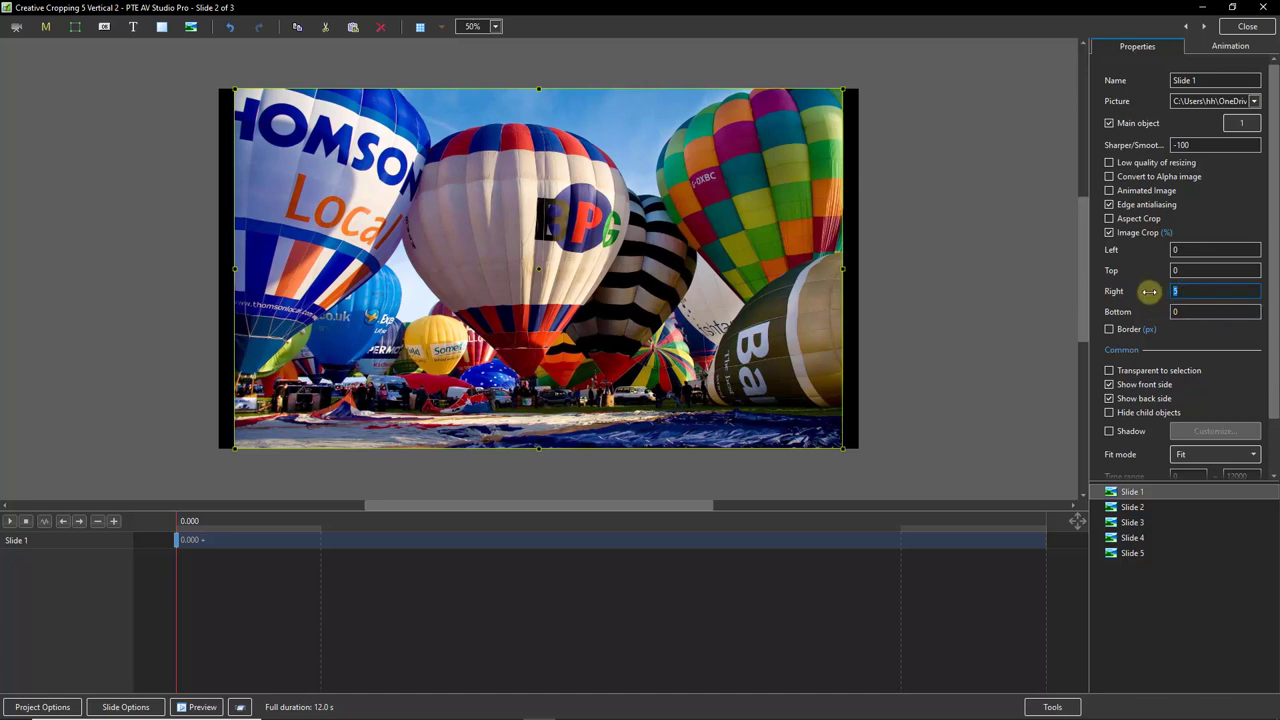
{"action": "type", "text": "80"}
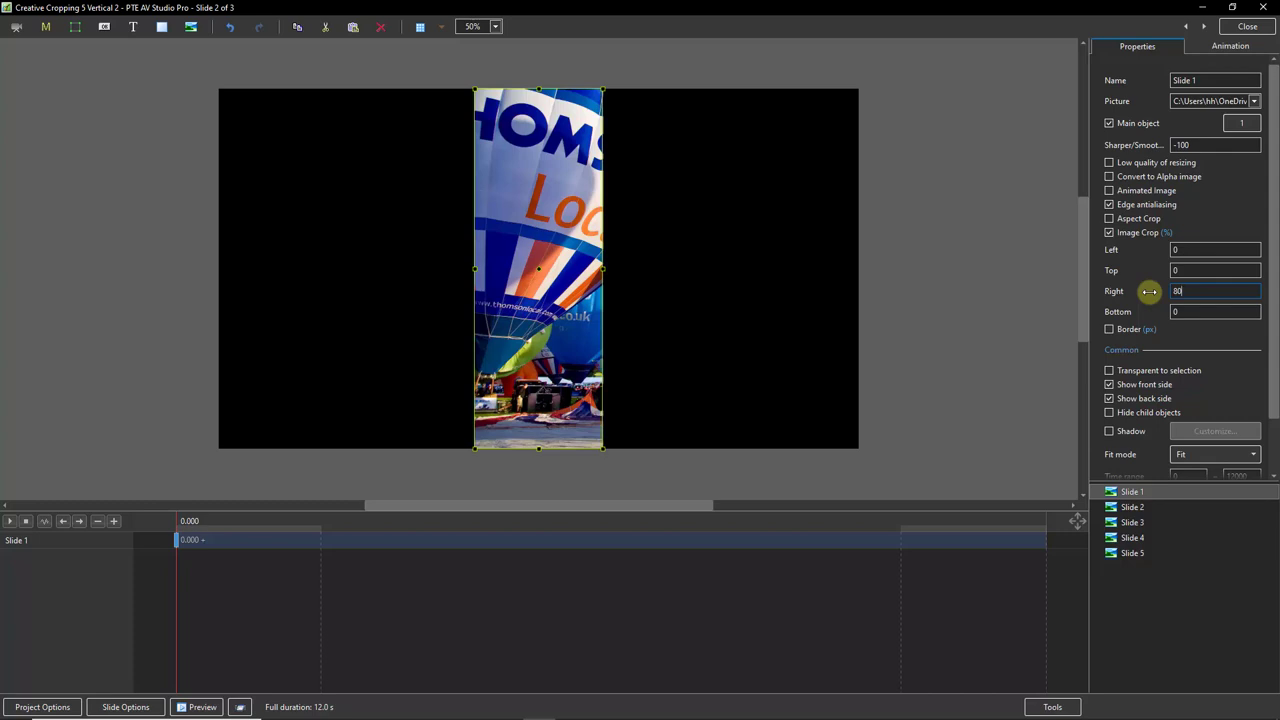
{"action": "left_click", "coordinate": [1230, 47]}
Set Slide 1's Pan X to -80, moving its strip to the frame's left edge.
{"action": "left_click_drag", "start_coordinate": [1108, 93], "coordinate": [1056, 104]}
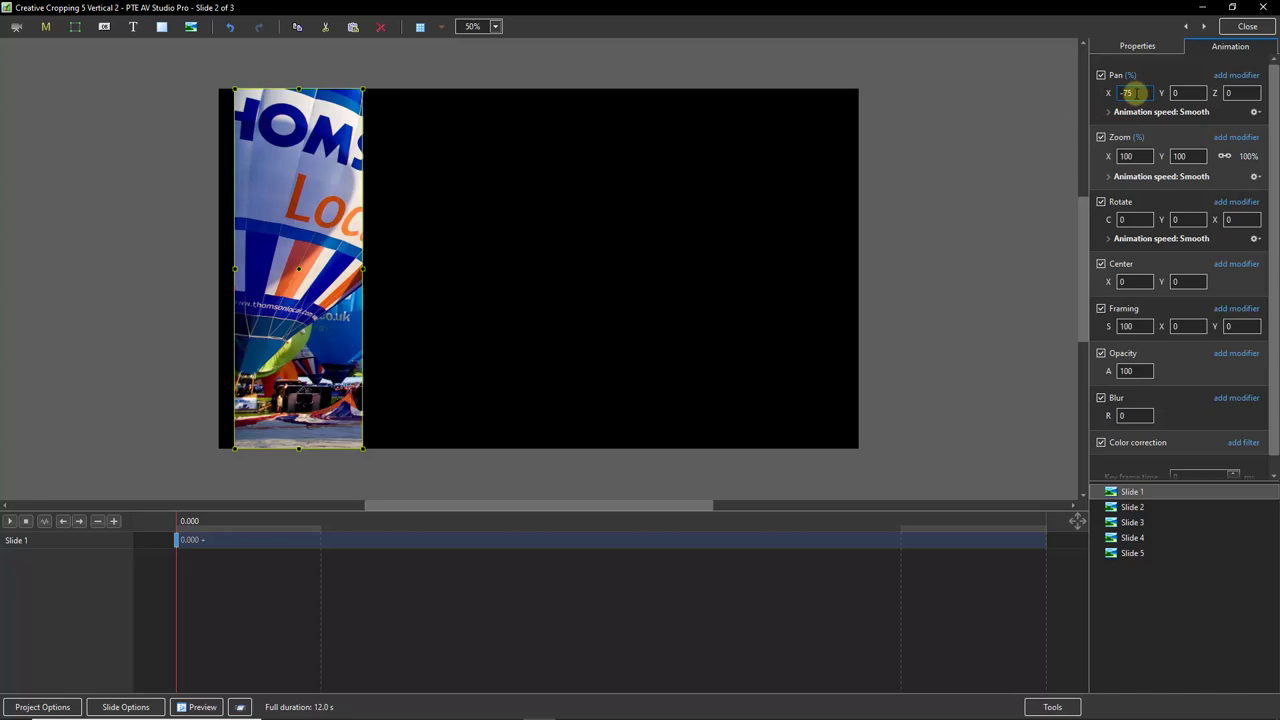
{"action": "double_click", "coordinate": [1134, 92]}
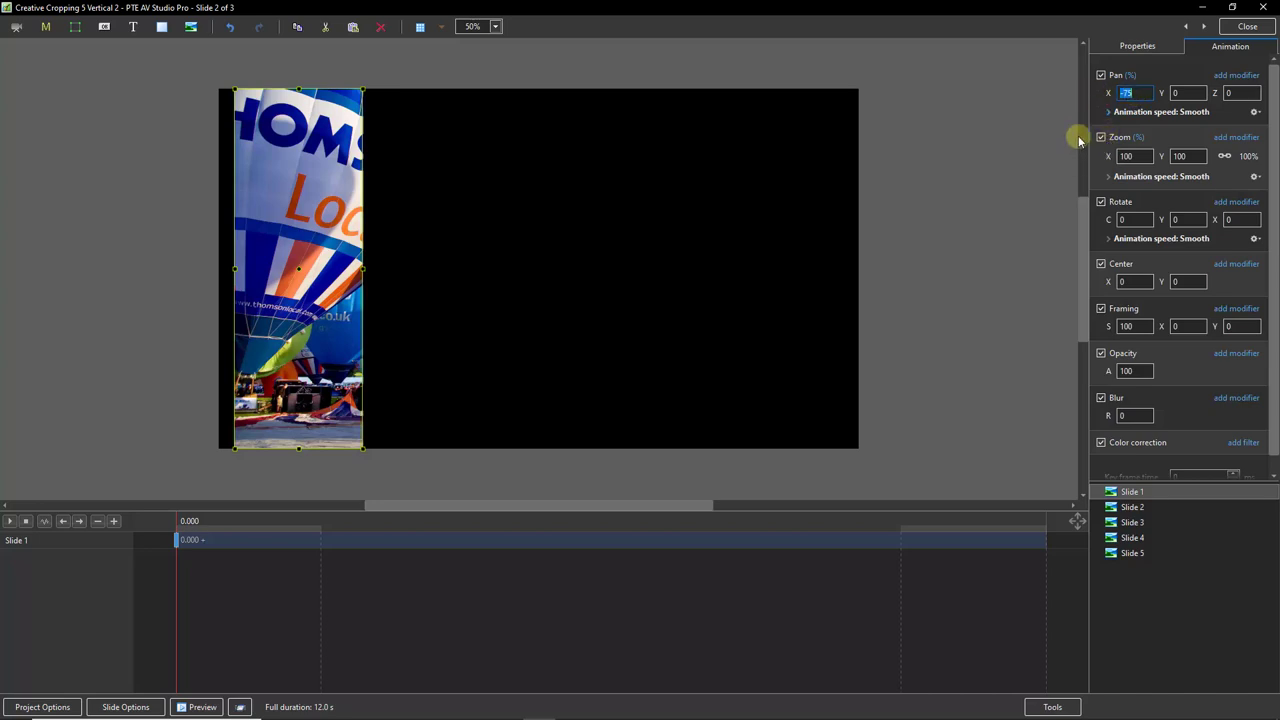
{"action": "type", "text": "-"}
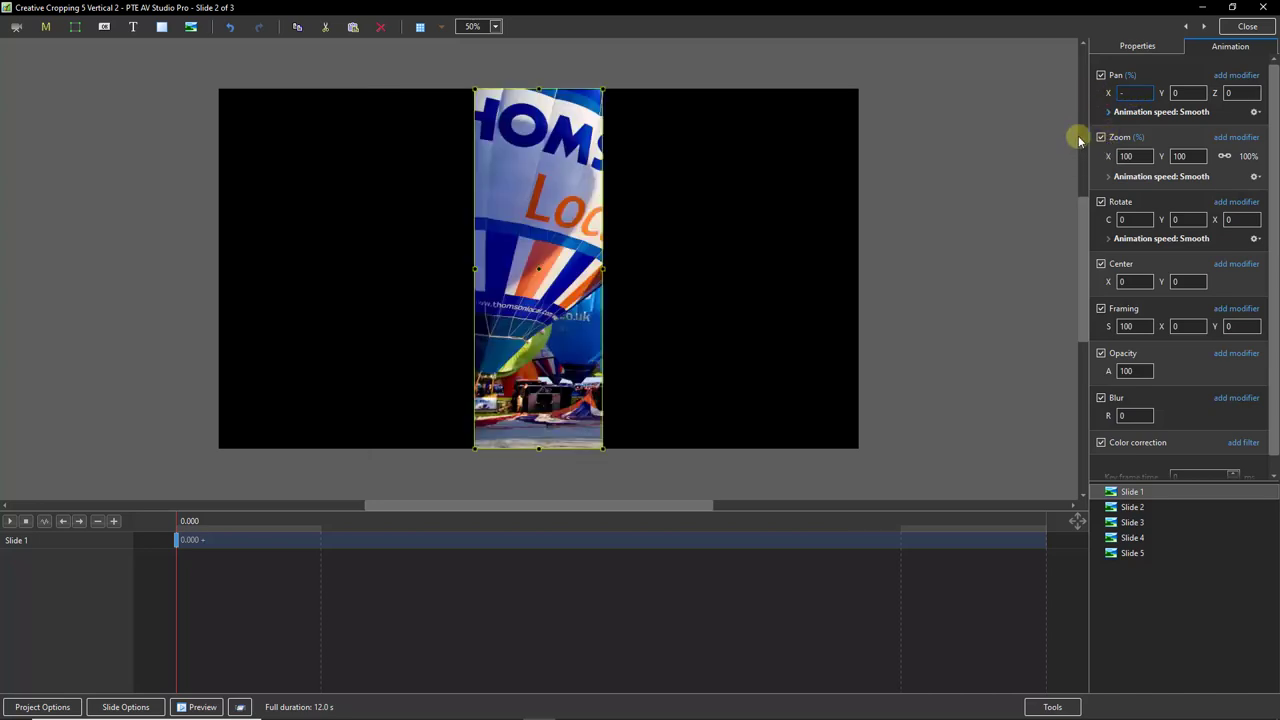
{"action": "type", "text": "80"}
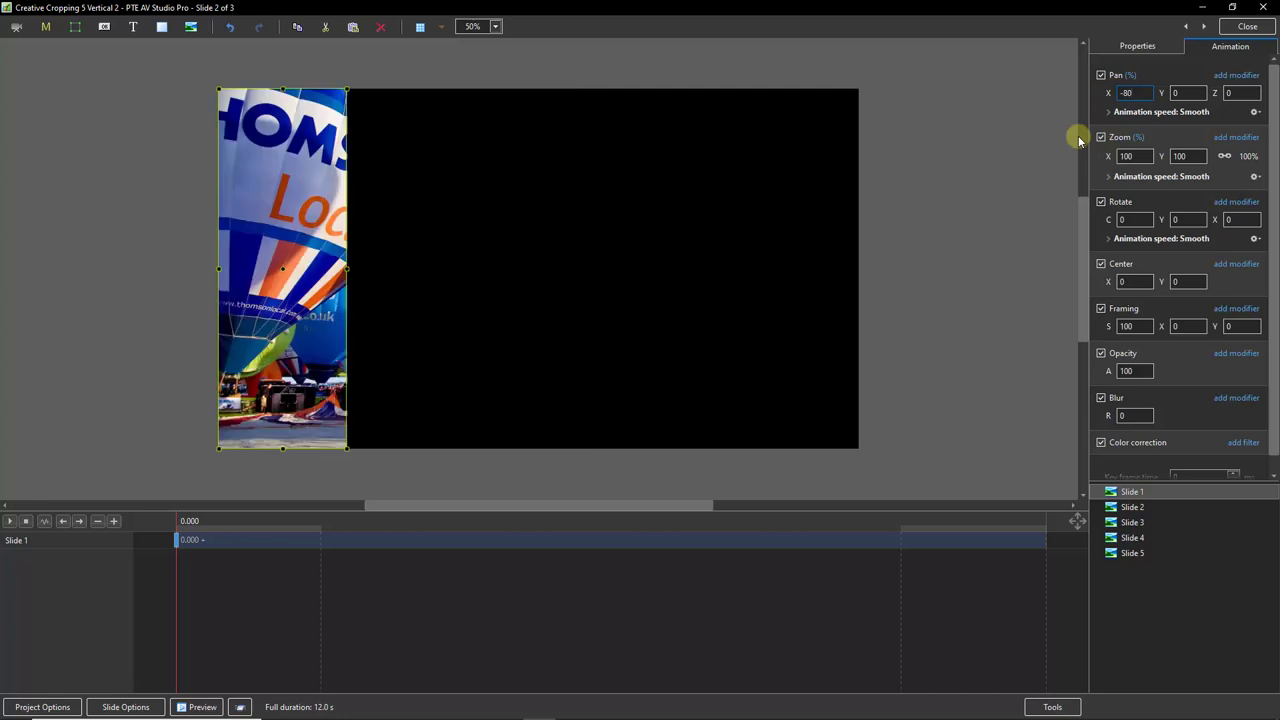
{"action": "key", "text": "Return"}
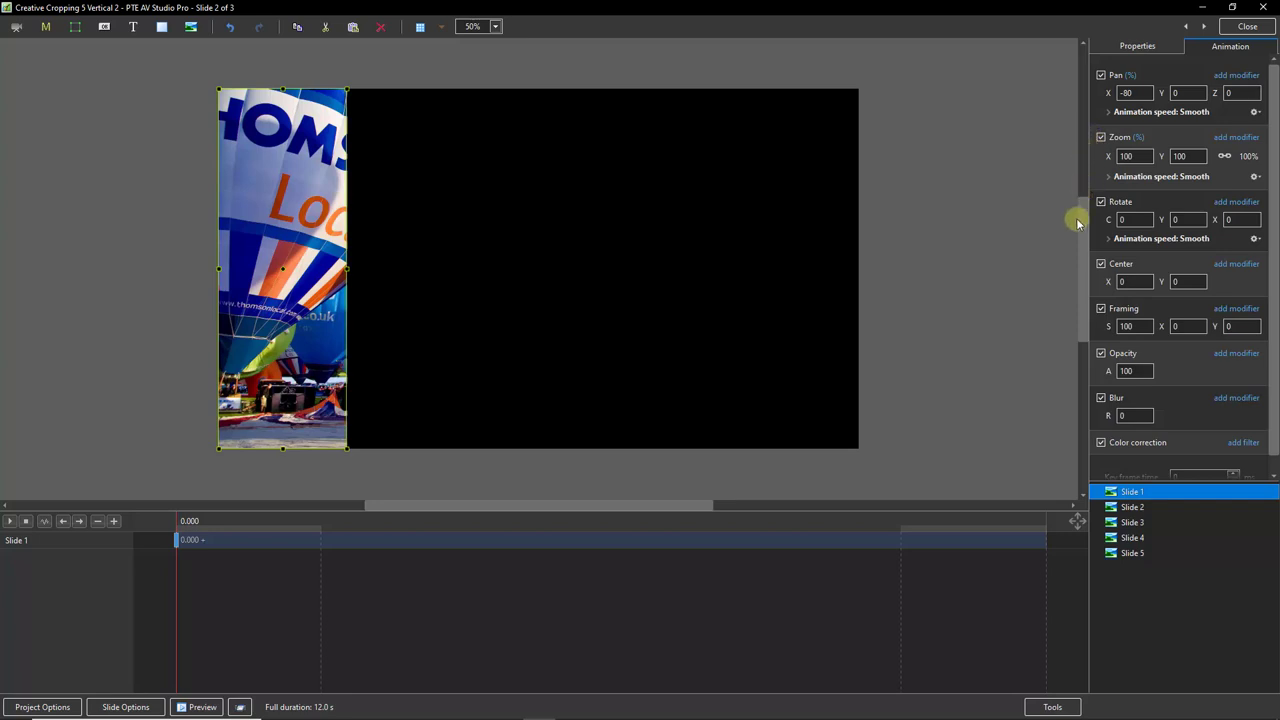
{"action": "left_click", "coordinate": [1131, 508]}
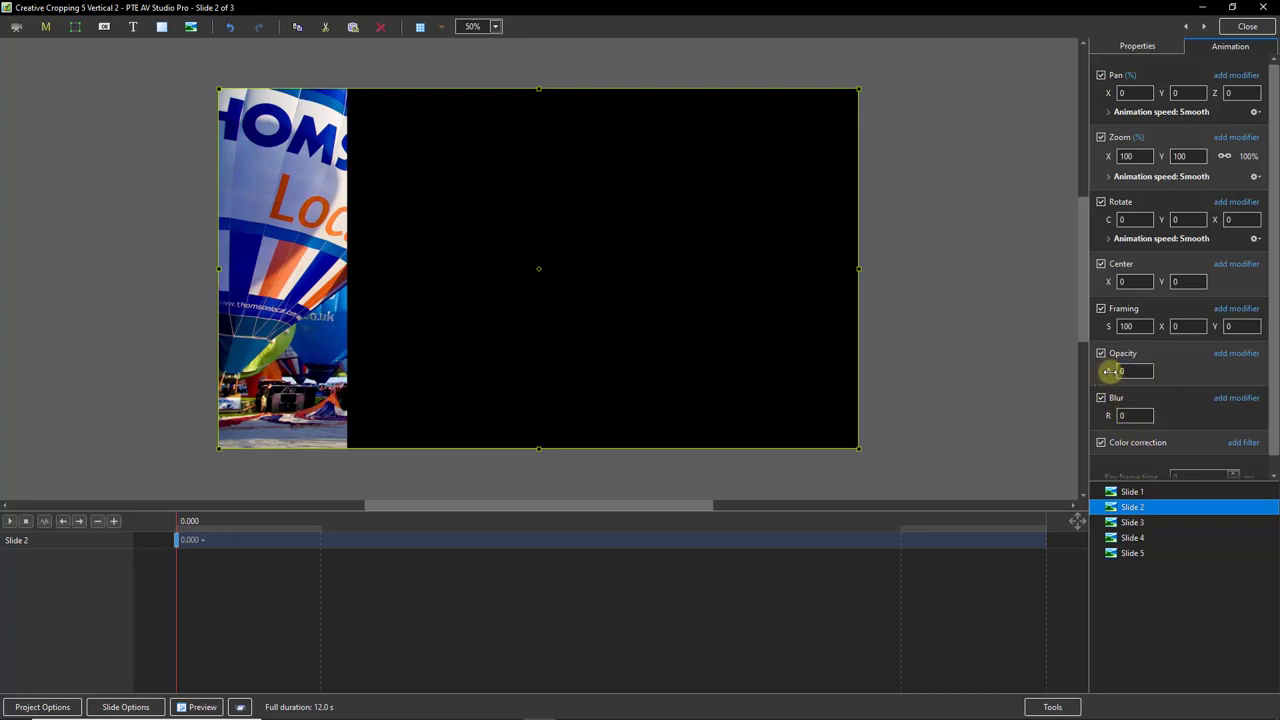
Raise Slide 2's opacity to 100.
{"action": "left_click_drag", "start_coordinate": [1109, 370], "coordinate": [1109, 371]}
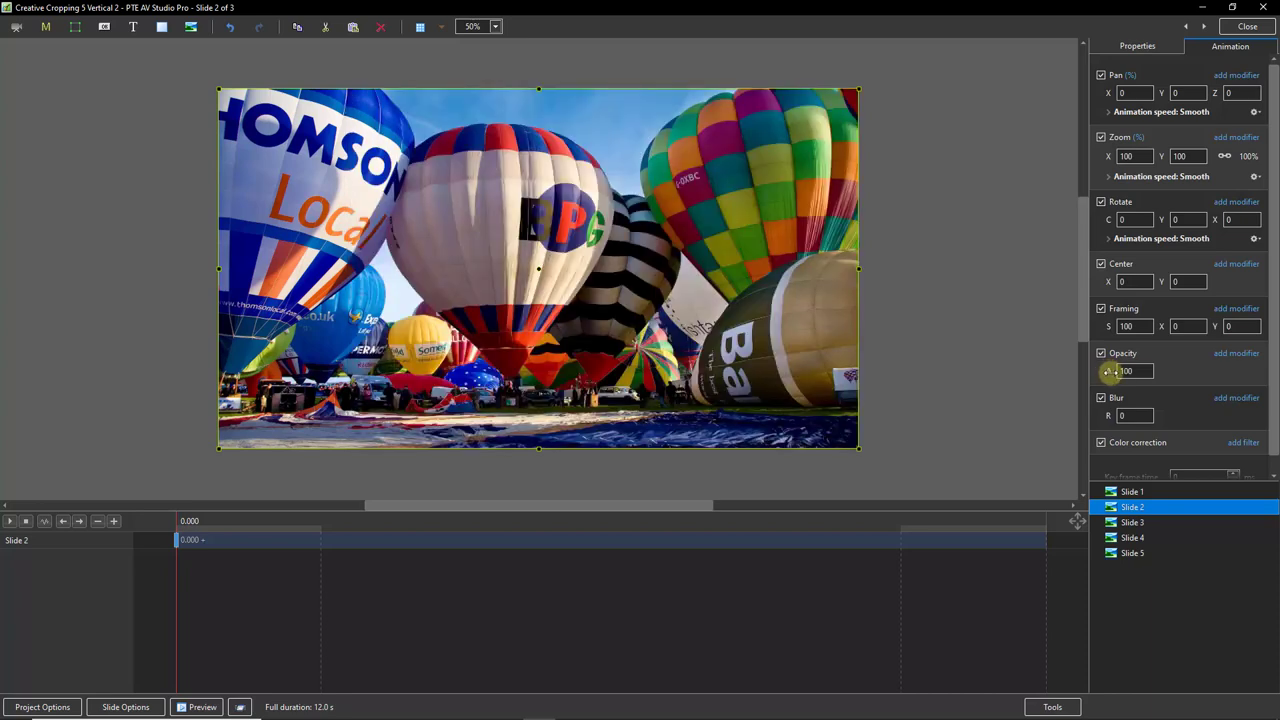
{"action": "mouse_move", "coordinate": [1109, 373]}
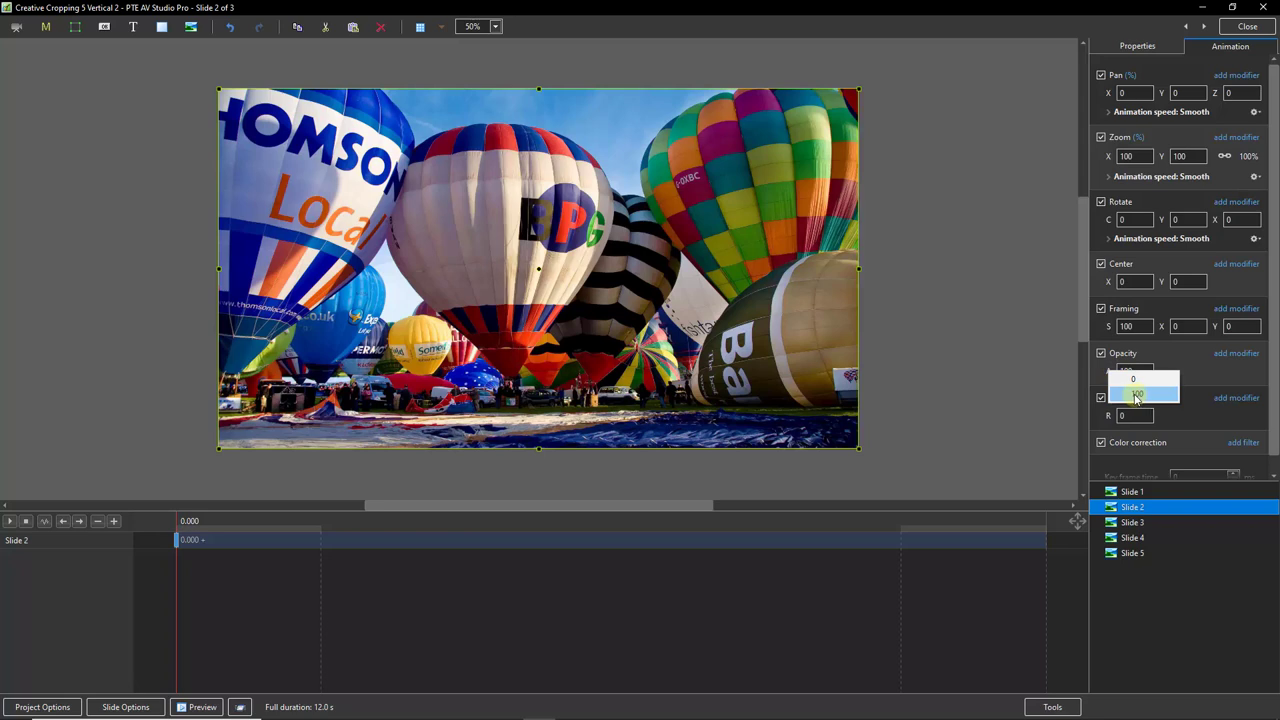
{"action": "left_click", "coordinate": [1176, 371]}
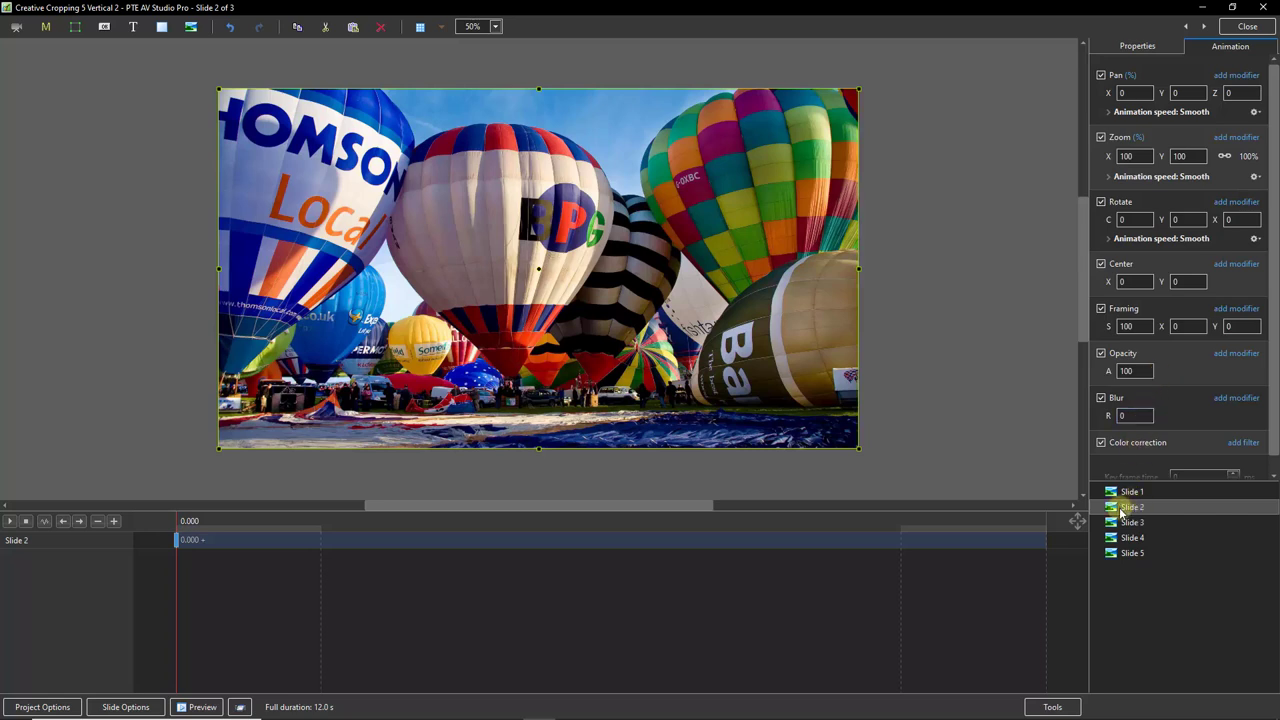
Enable Image Crop on Slide 2 with Right 60% and Left 20%.
{"action": "left_click", "coordinate": [1137, 48]}
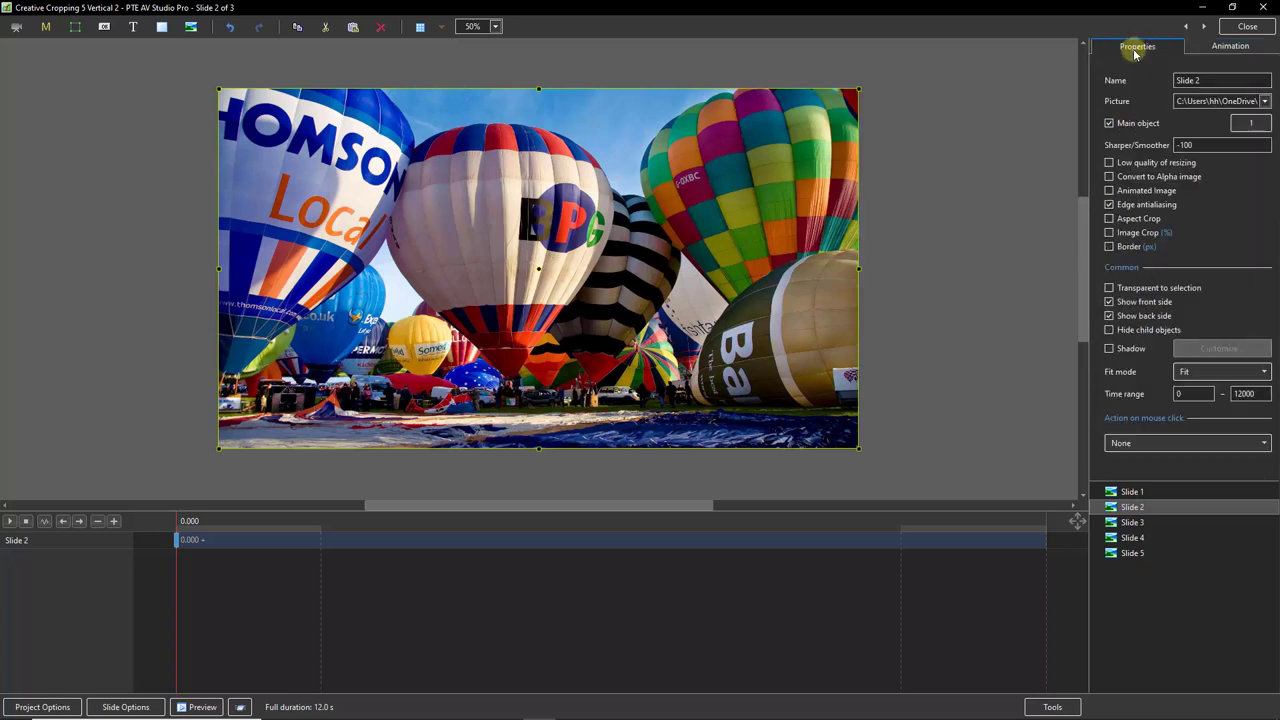
{"action": "left_click", "coordinate": [1110, 234]}
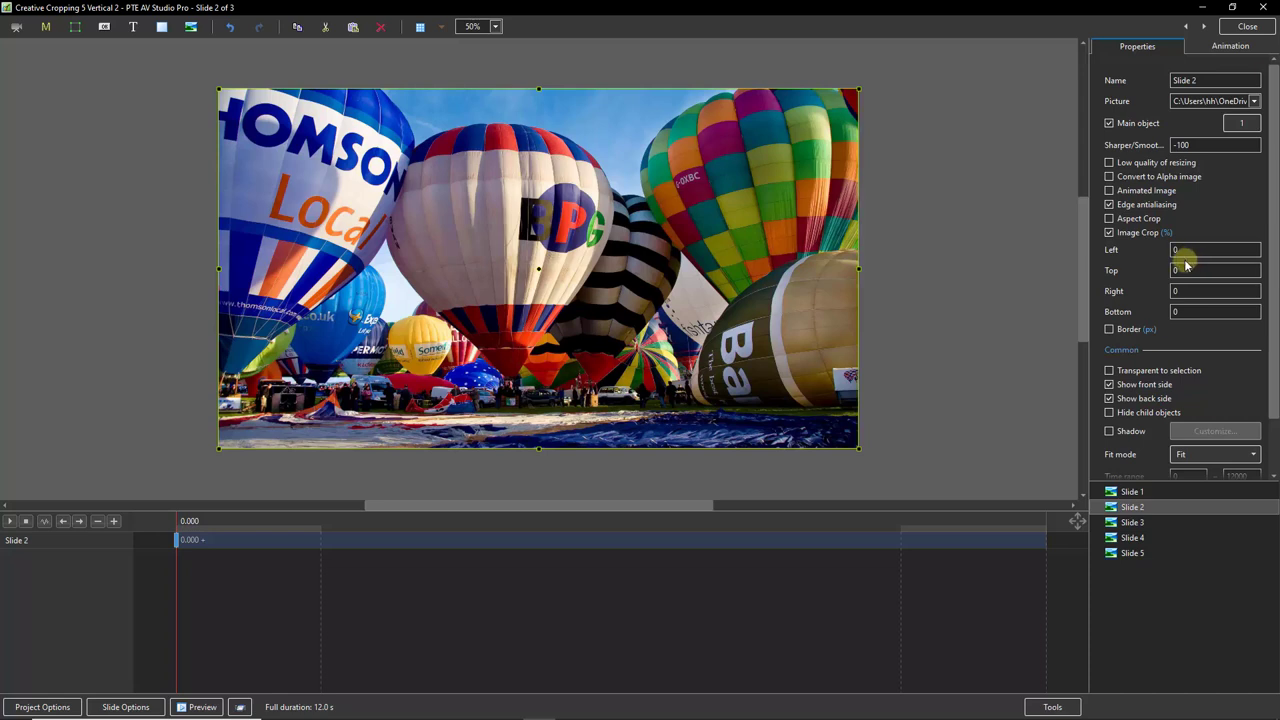
{"action": "left_click", "coordinate": [1177, 290]}
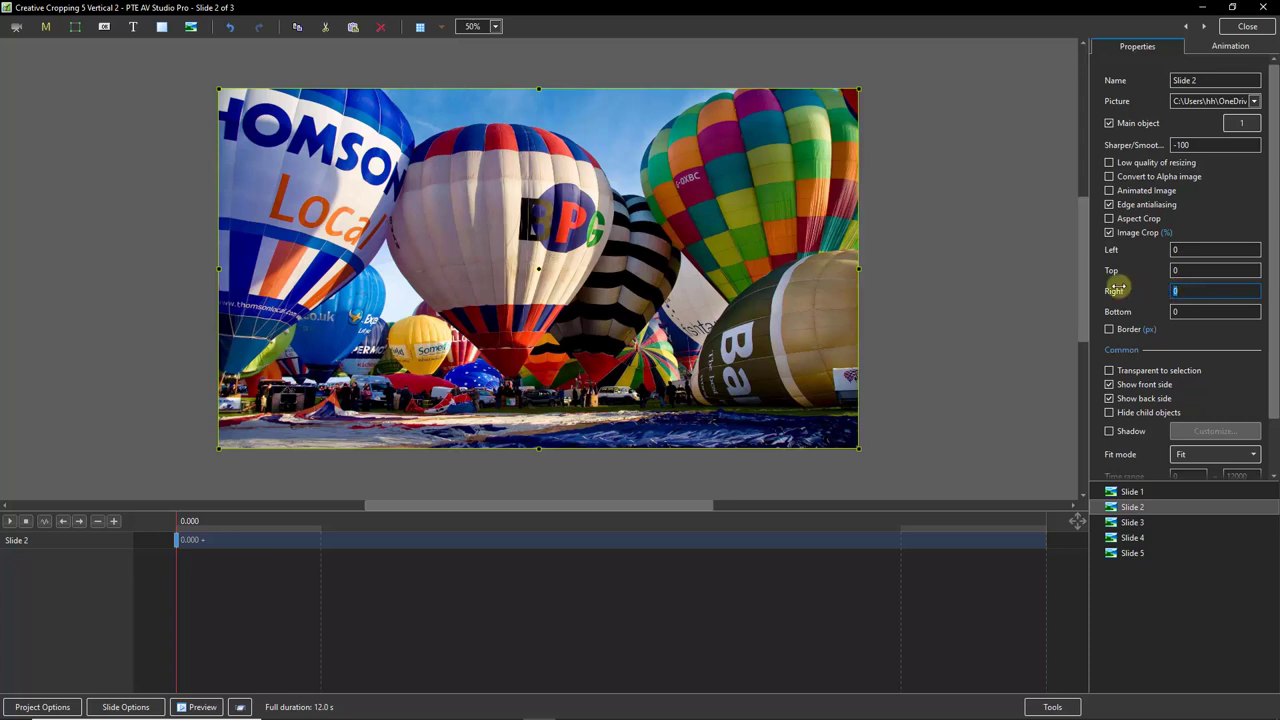
{"action": "type", "text": "60"}
{"action": "left_click", "coordinate": [1179, 250]}
{"action": "type", "text": "20"}
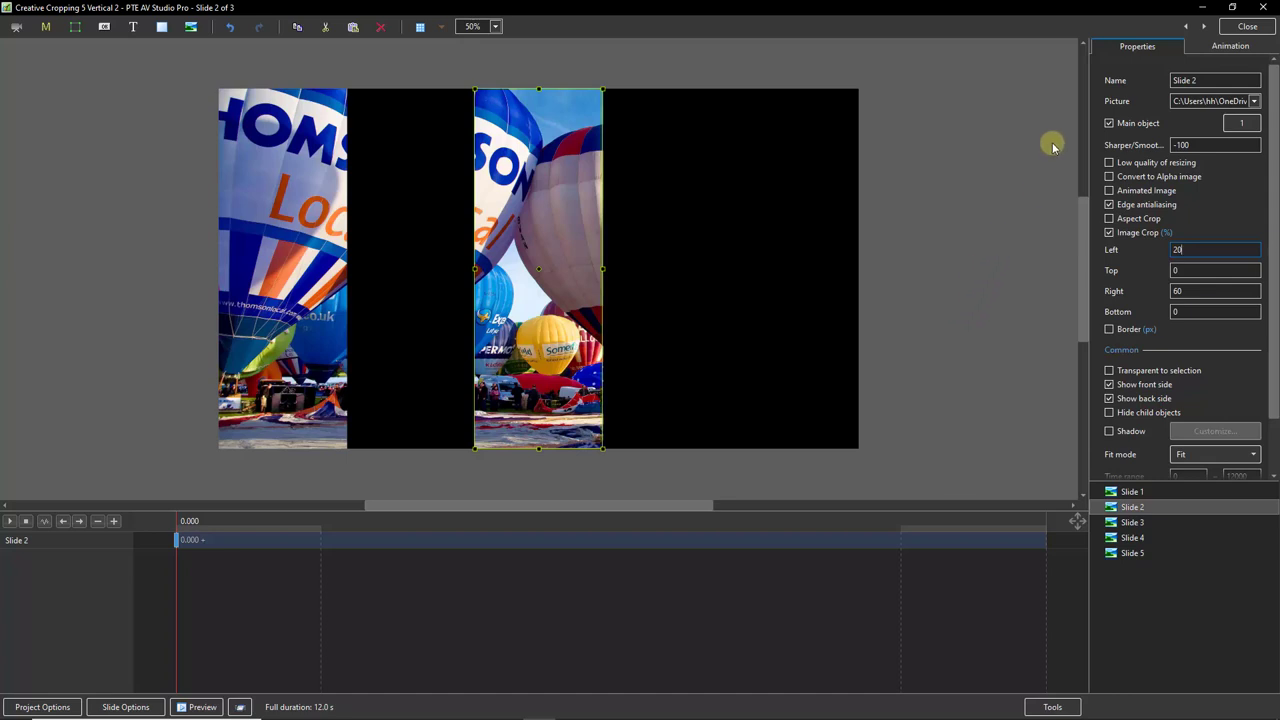
Set Slide 2's Pan X to -40 so its strip sits beside Slide 1's.
{"action": "left_click", "coordinate": [1228, 50]}
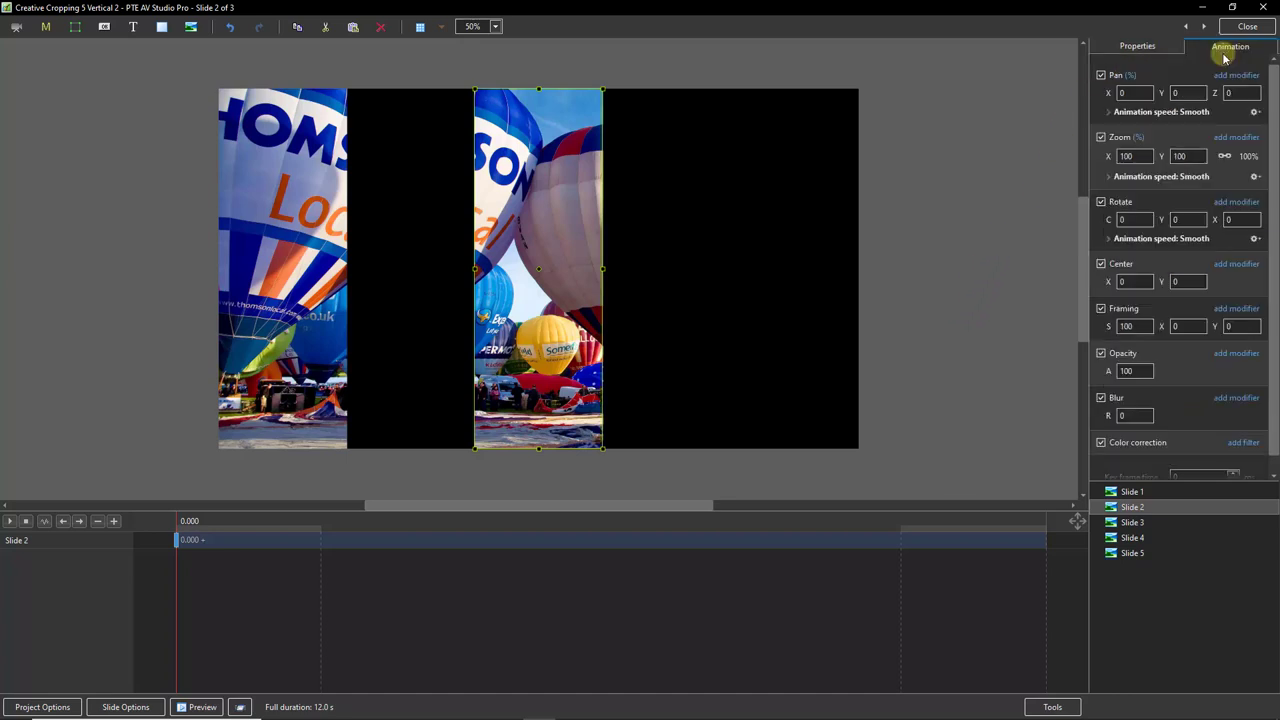
{"action": "left_click", "coordinate": [1122, 93]}
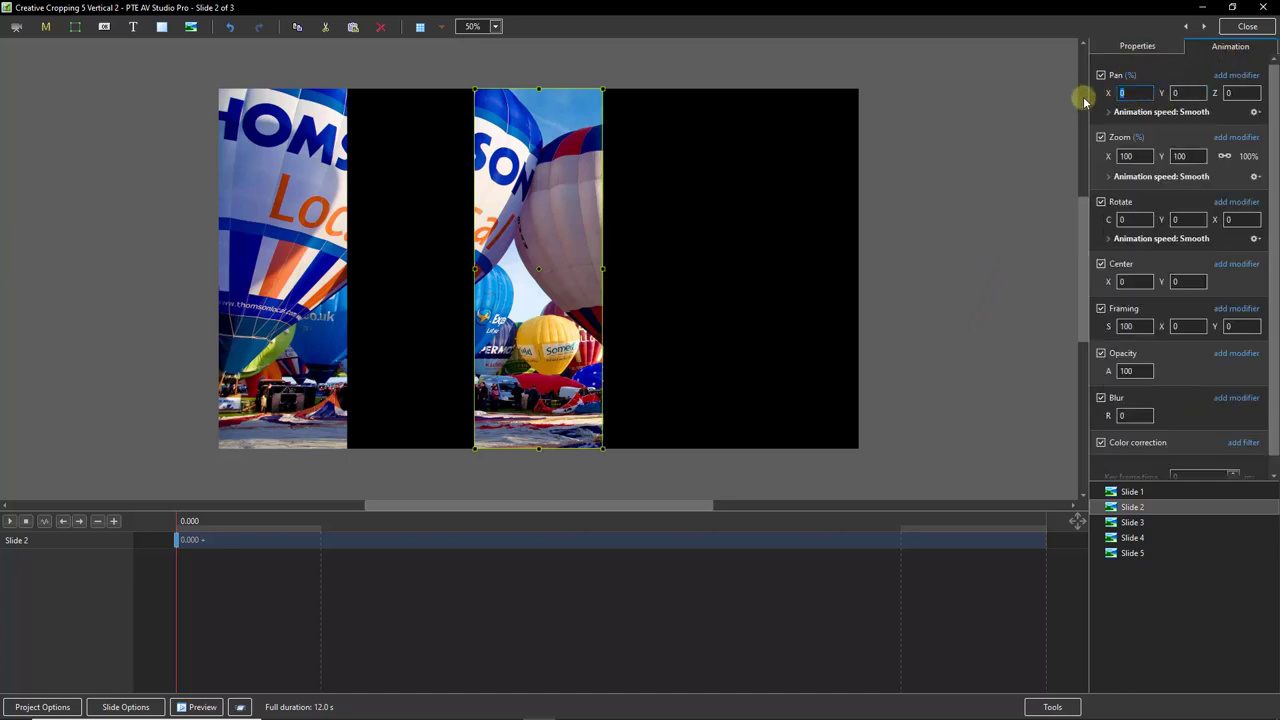
{"action": "type", "text": "-40"}
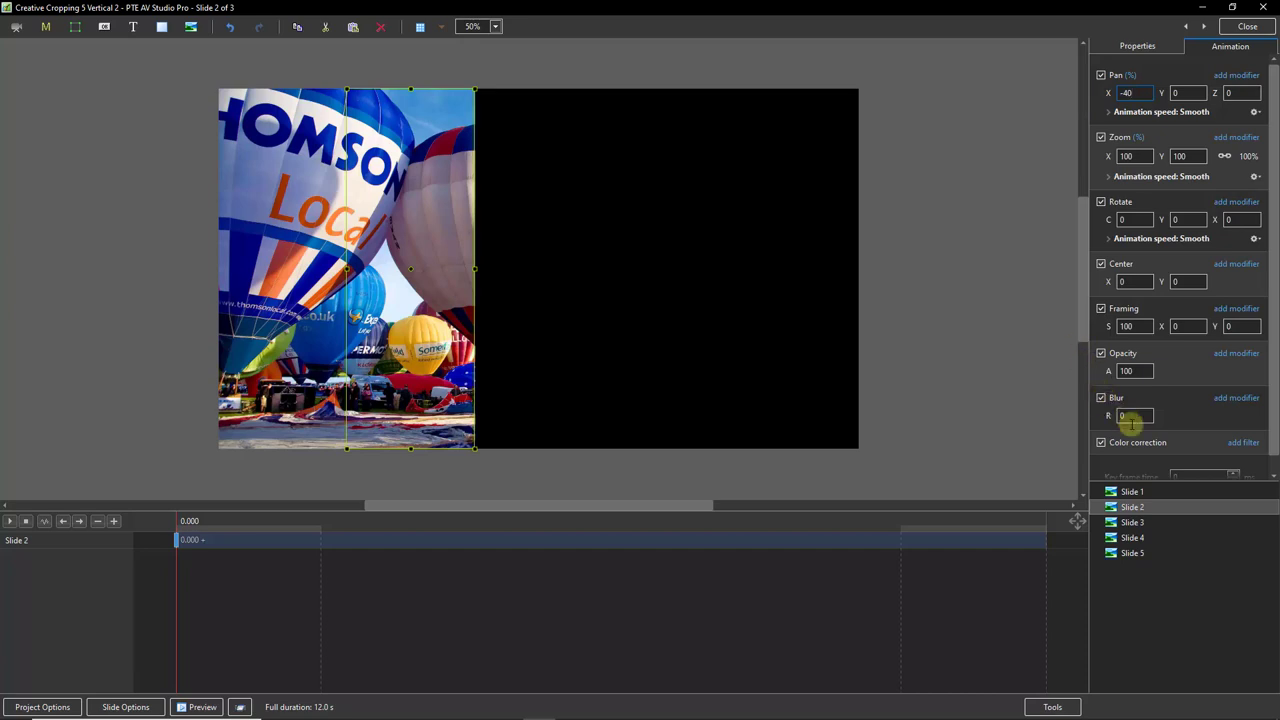
{"action": "left_click", "coordinate": [1132, 522]}
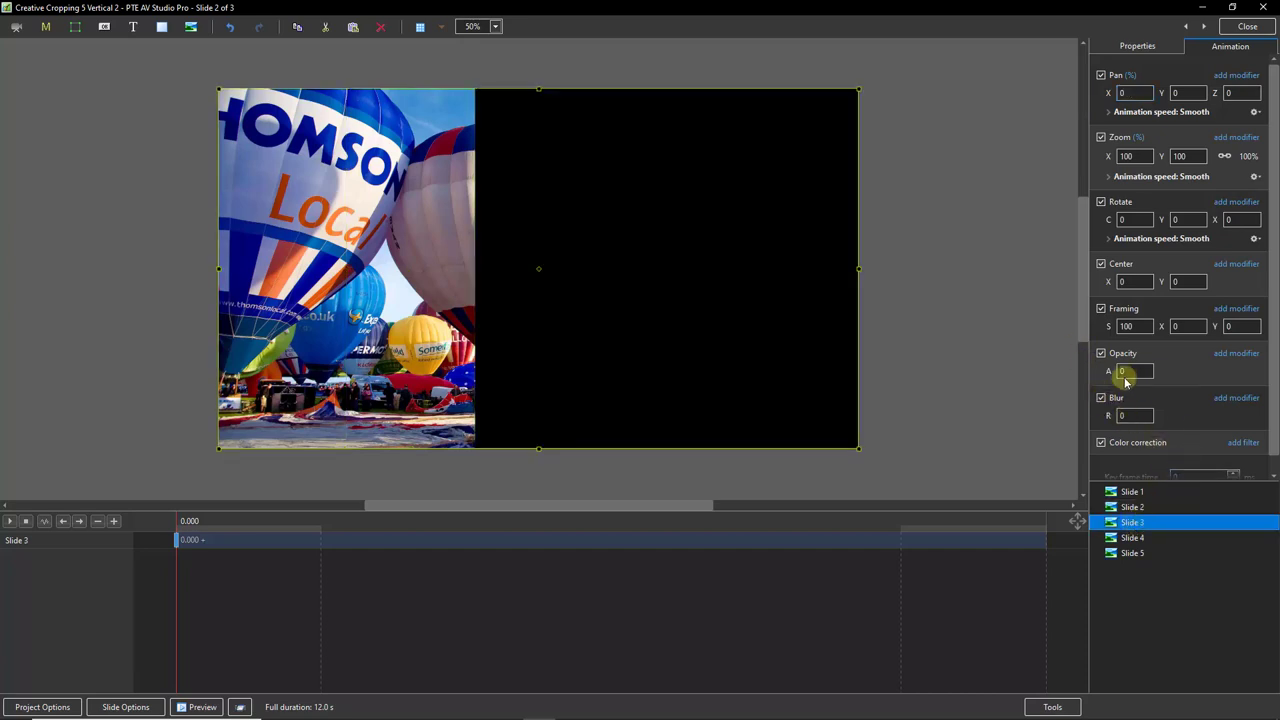
Set Slide 3's opacity to 100 and crop it 40% from both left and right.
{"action": "left_click_drag", "start_coordinate": [1103, 366], "coordinate": [1122, 365]}
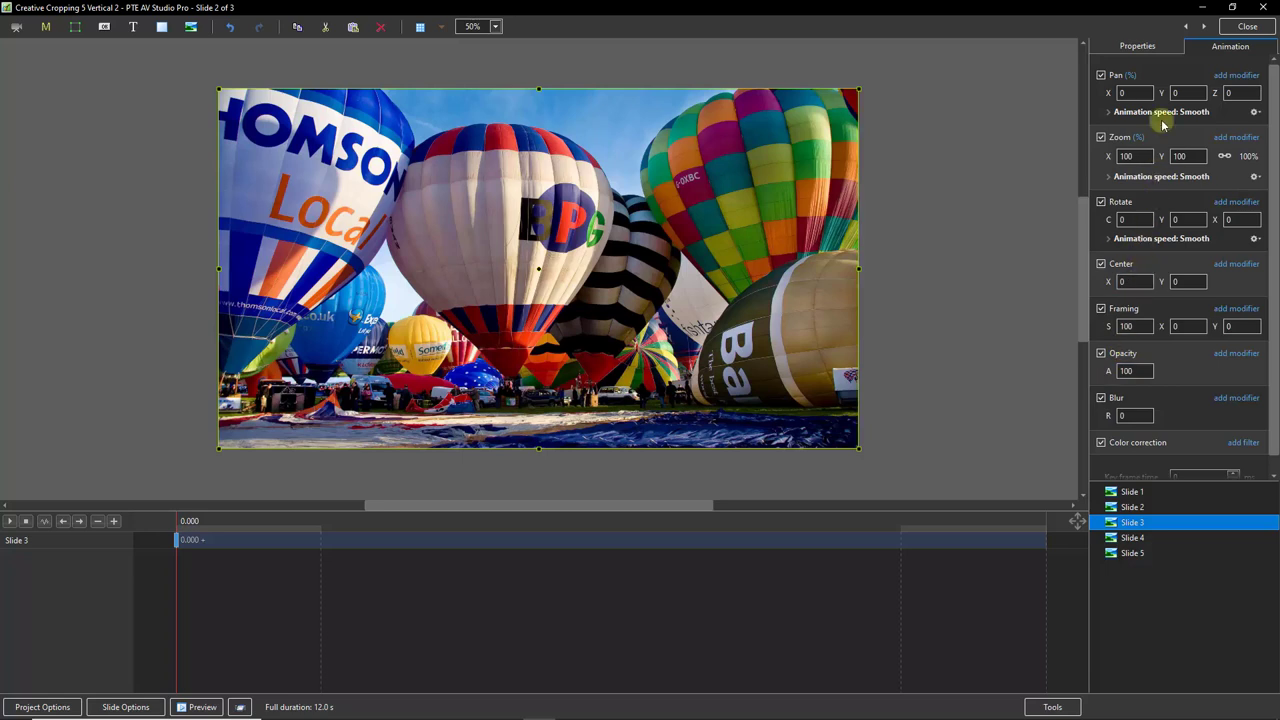
{"action": "left_click", "coordinate": [1133, 44]}
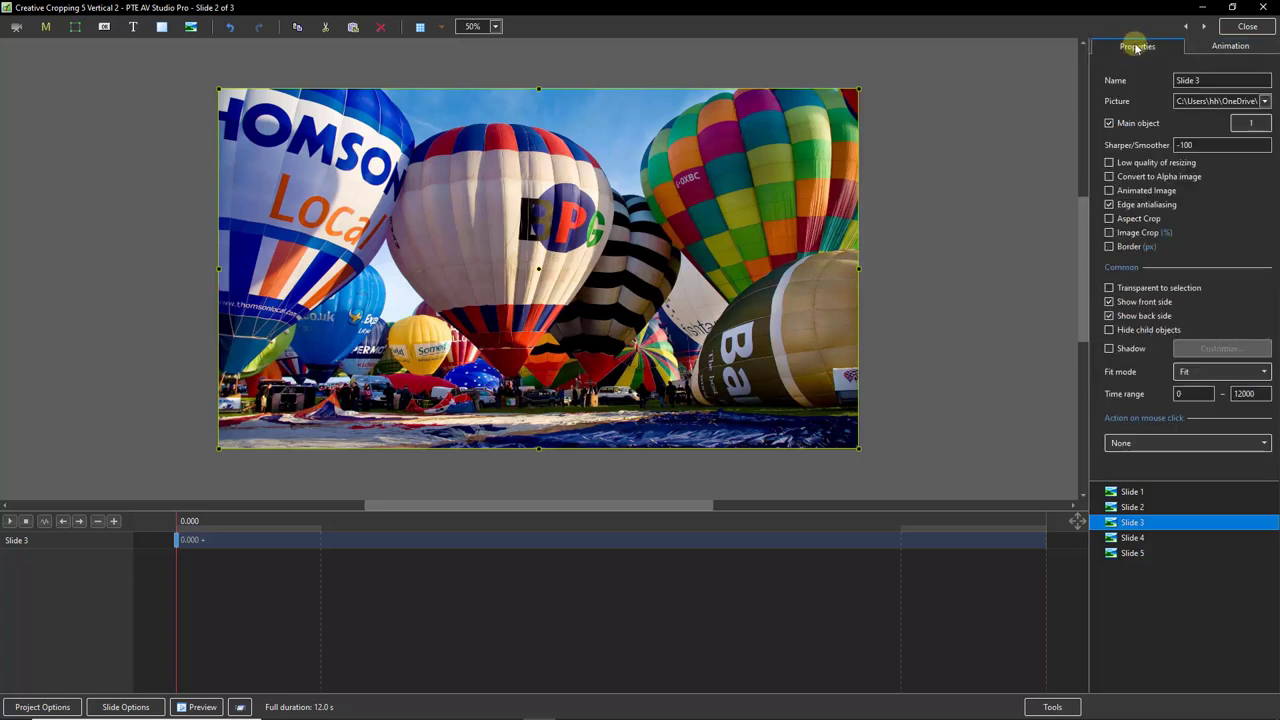
{"action": "left_click", "coordinate": [1109, 232]}
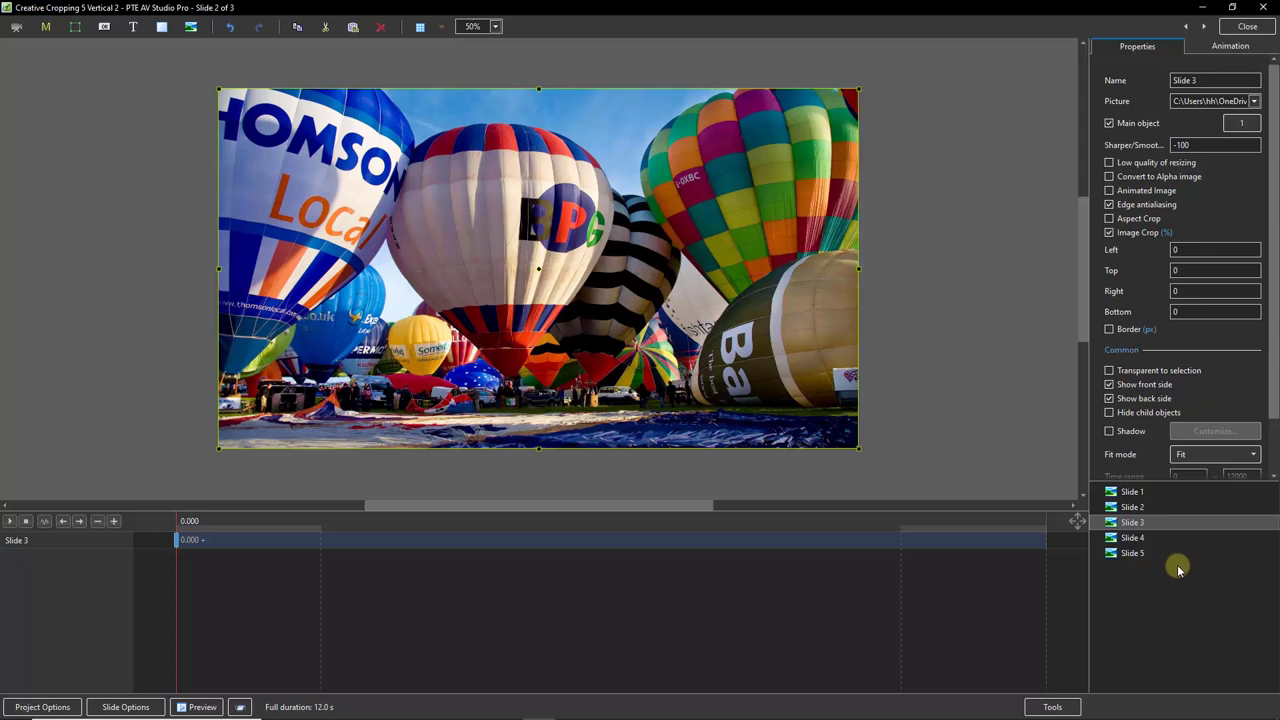
{"action": "left_click", "coordinate": [1208, 292]}
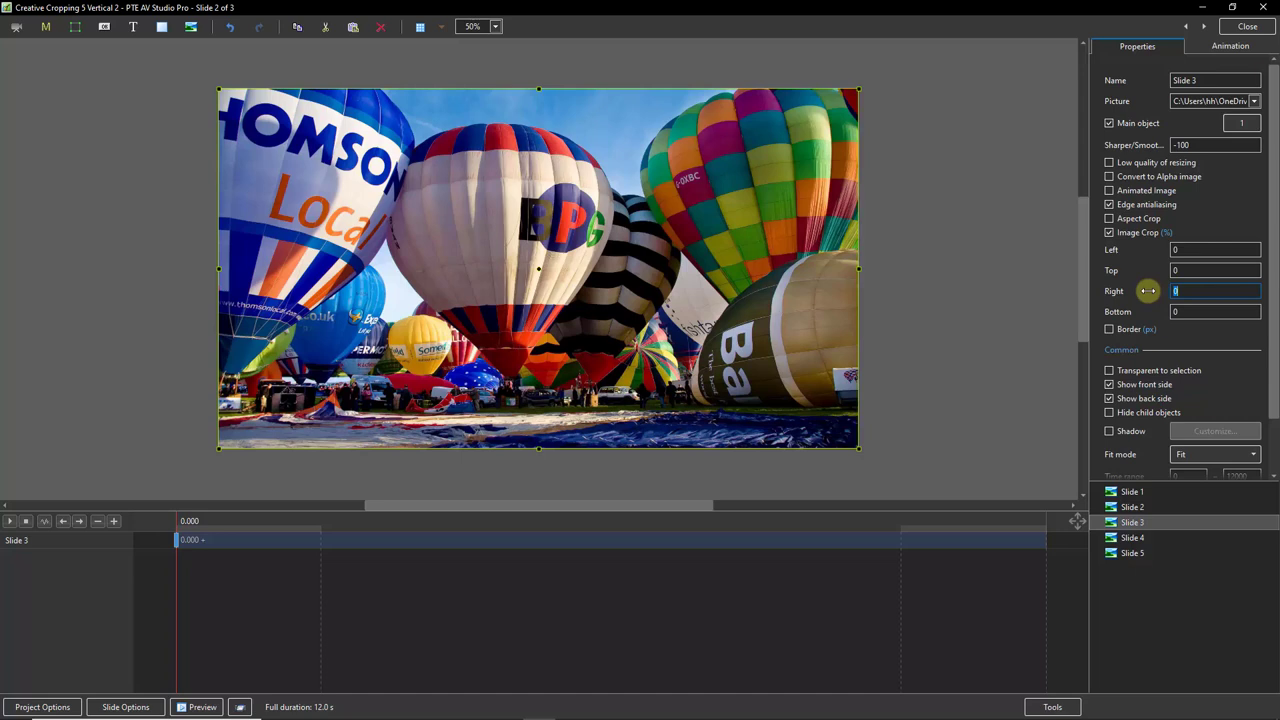
{"action": "type", "text": "40"}
{"action": "left_click", "coordinate": [1188, 256]}
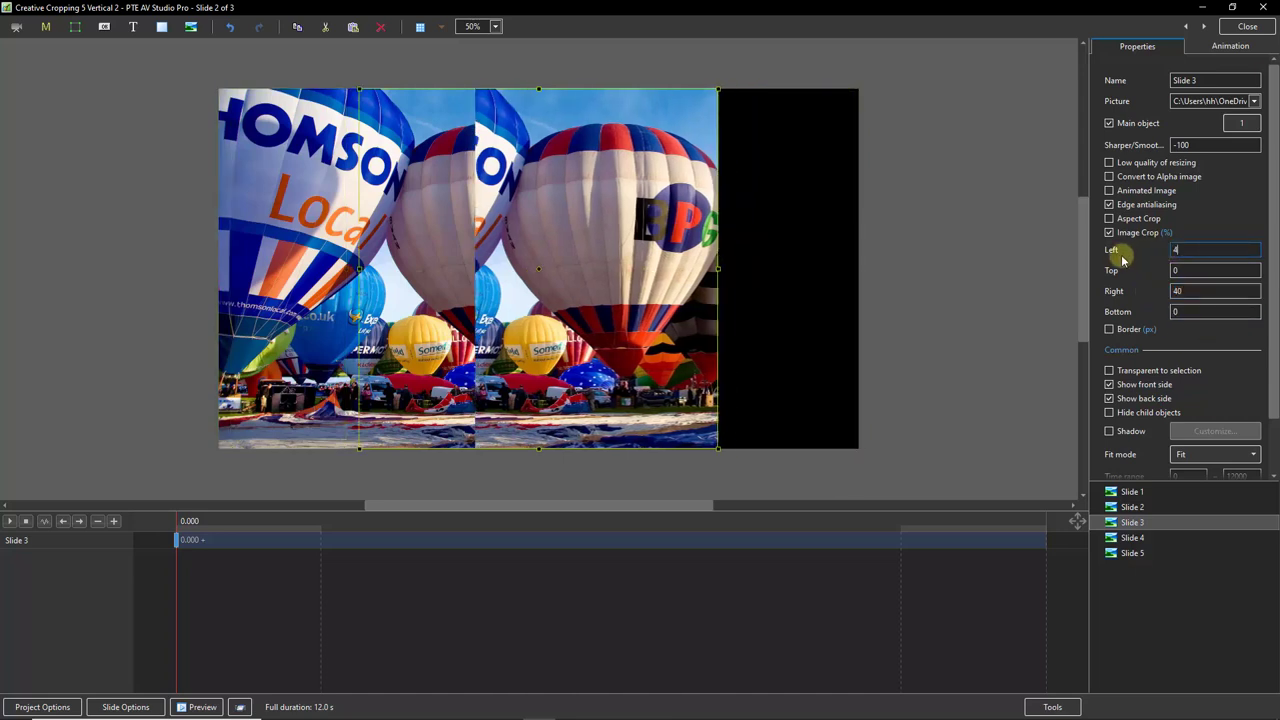
{"action": "type", "text": "40"}
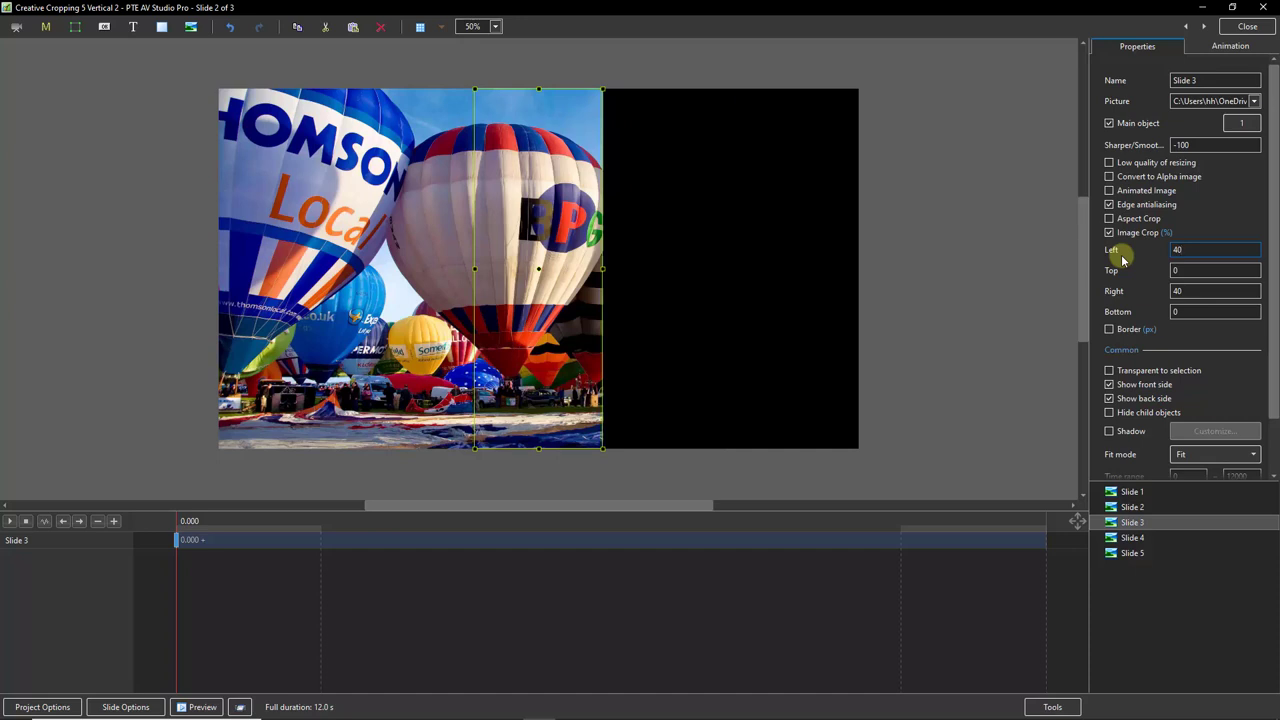
{"action": "left_click", "coordinate": [1221, 47]}
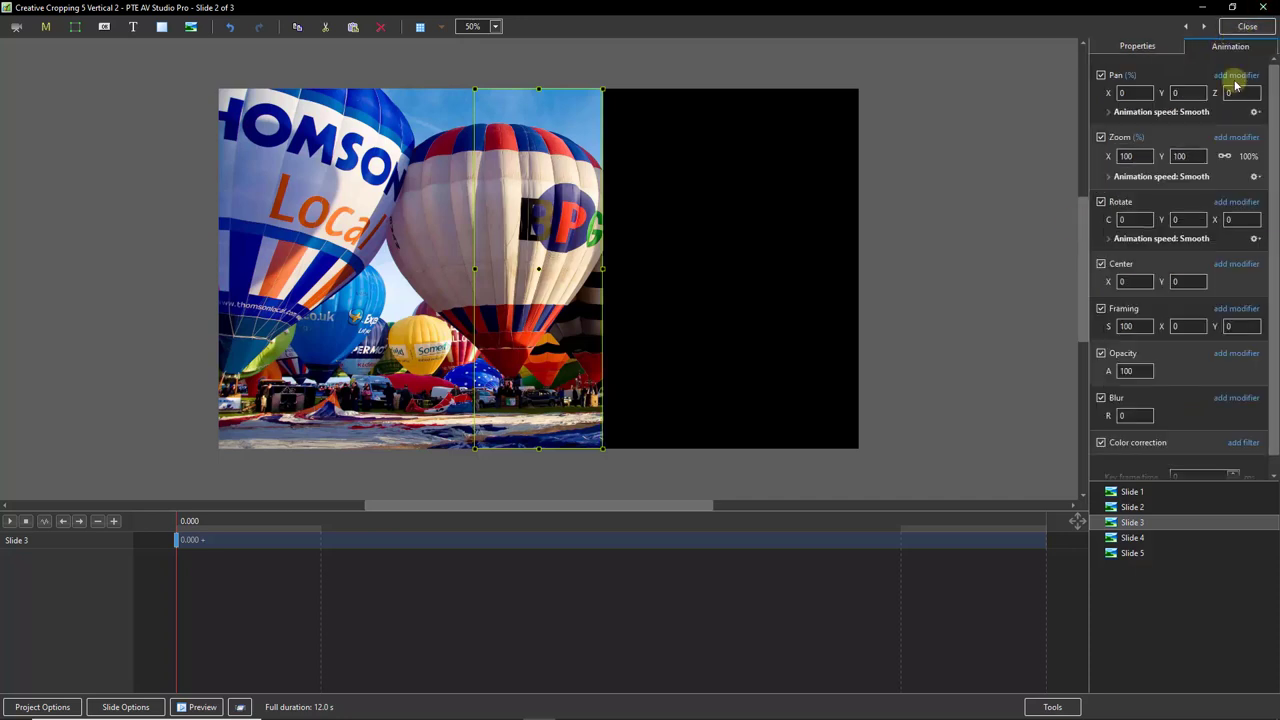
{"action": "left_click", "coordinate": [1153, 537]}
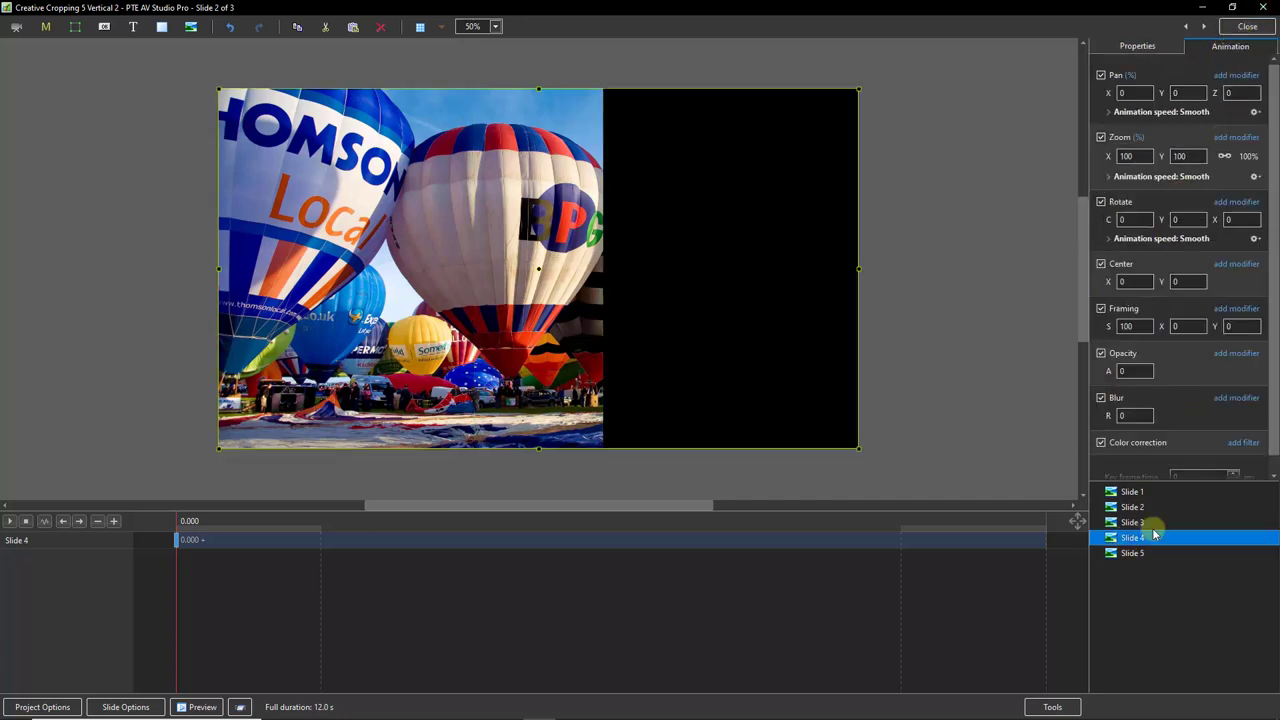
Make Slide 4 fully opaque and crop it Left 60, Right 20.
{"action": "double_click", "coordinate": [1108, 370]}
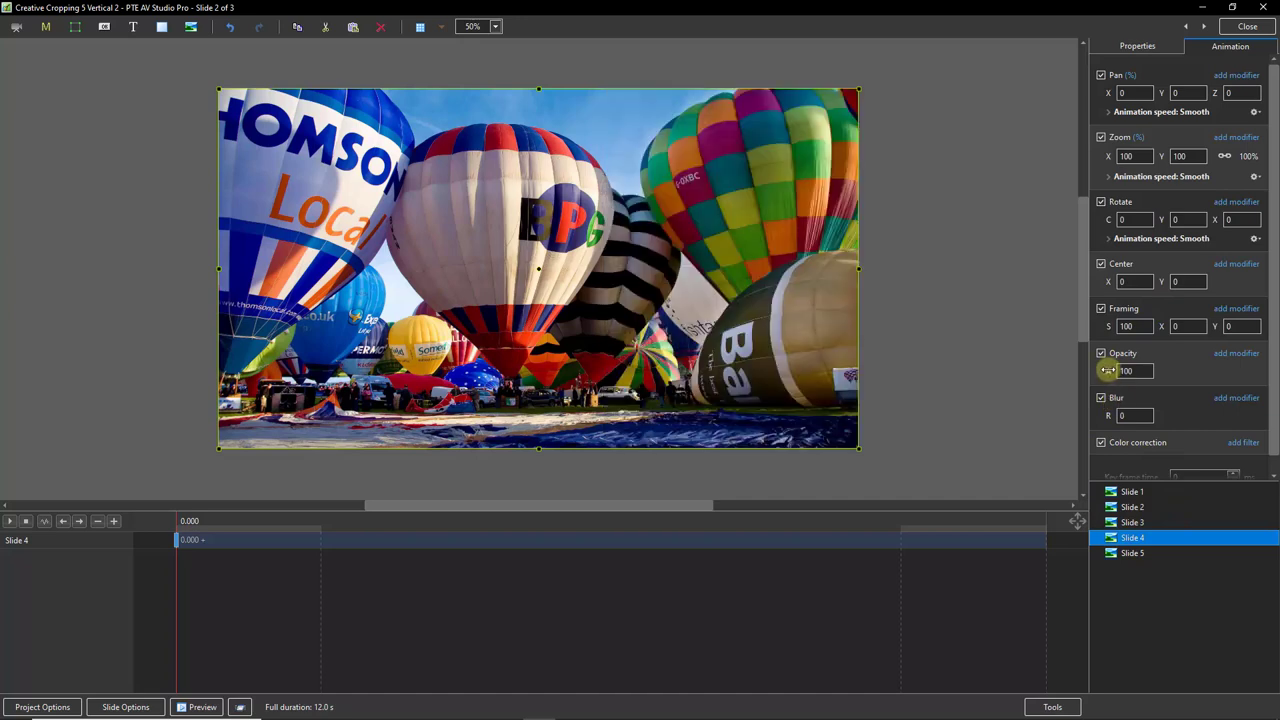
{"action": "left_click", "coordinate": [1138, 50]}
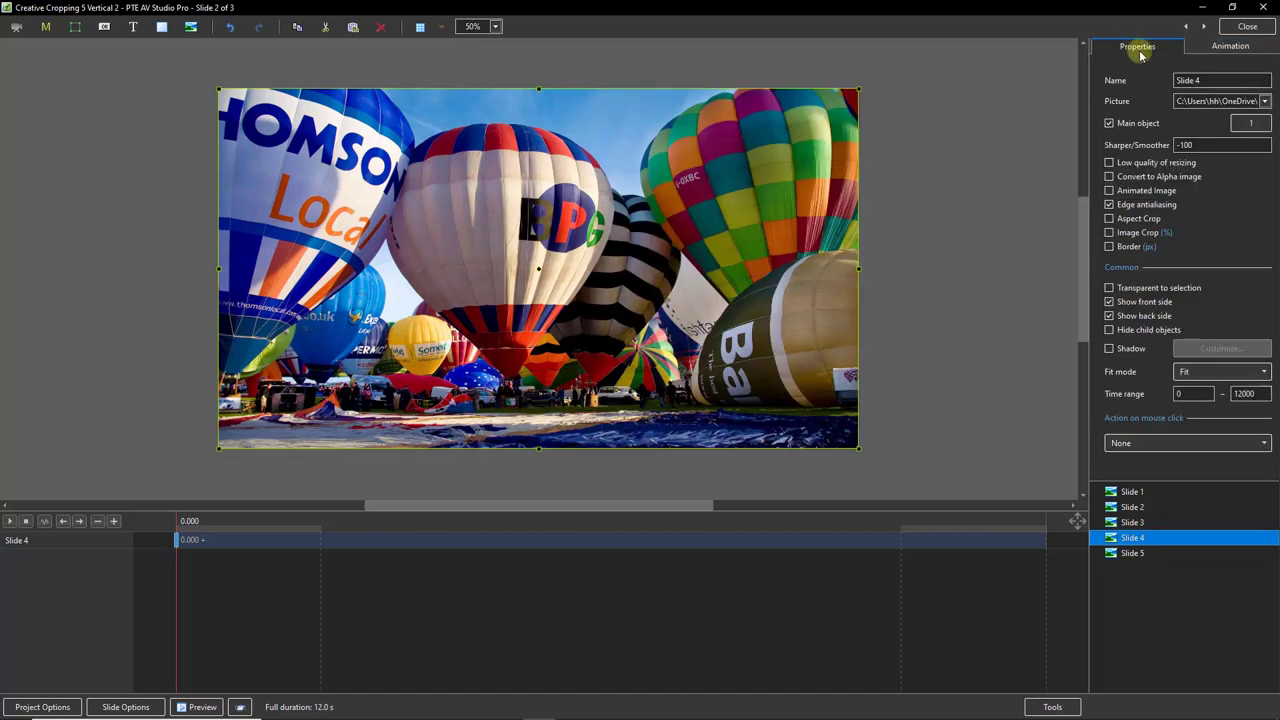
{"action": "left_click", "coordinate": [1109, 233]}
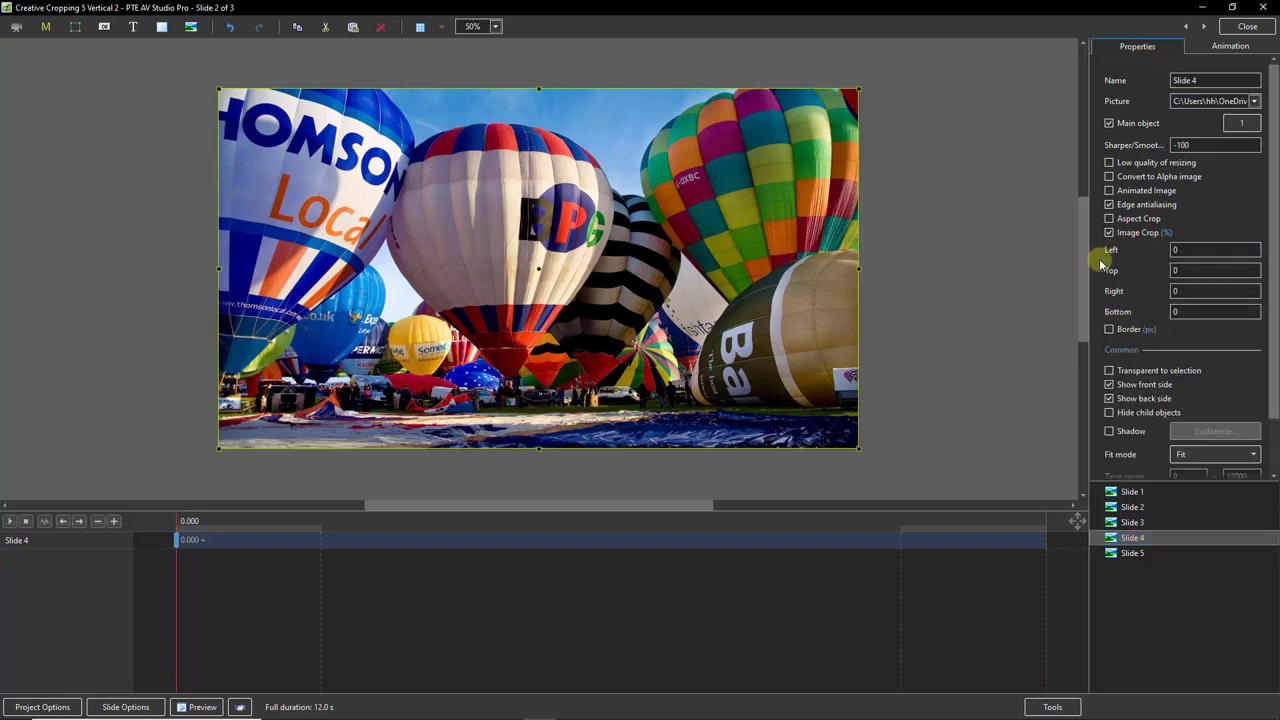
{"action": "left_click", "coordinate": [1180, 250]}
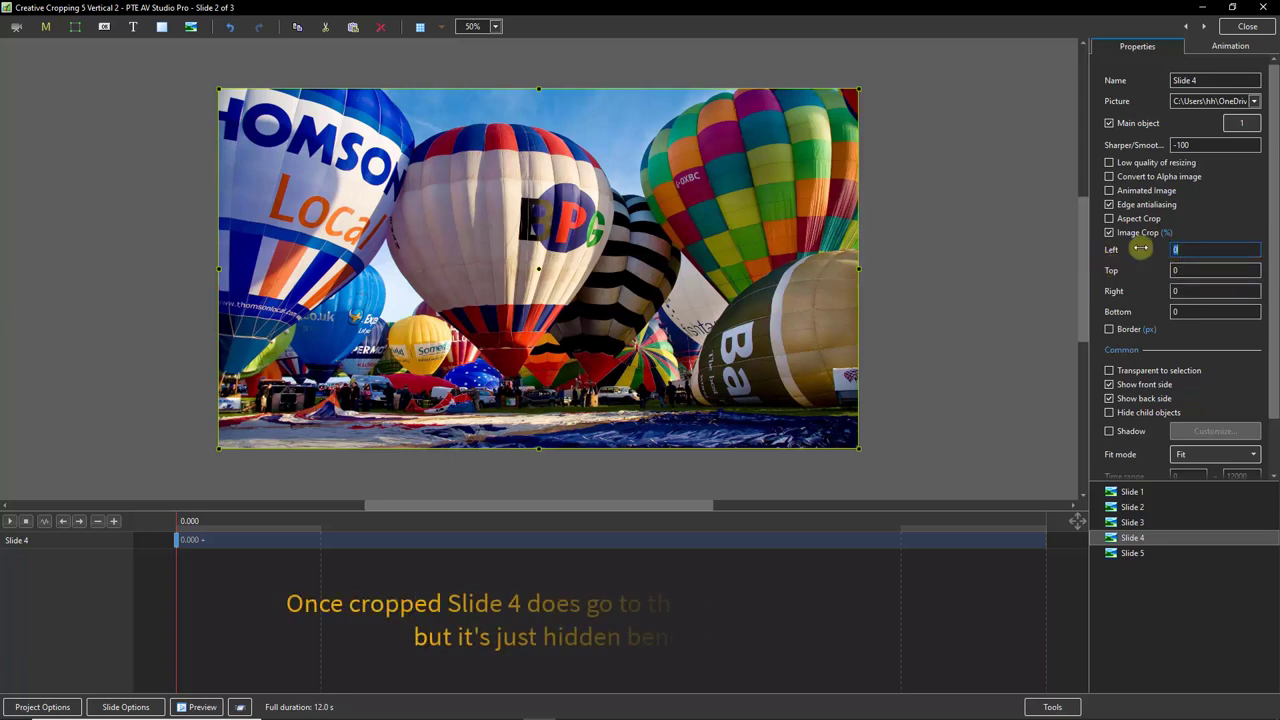
{"action": "left_click_drag", "start_coordinate": [1134, 248], "coordinate": [1140, 248]}
{"action": "type", "text": "0"}
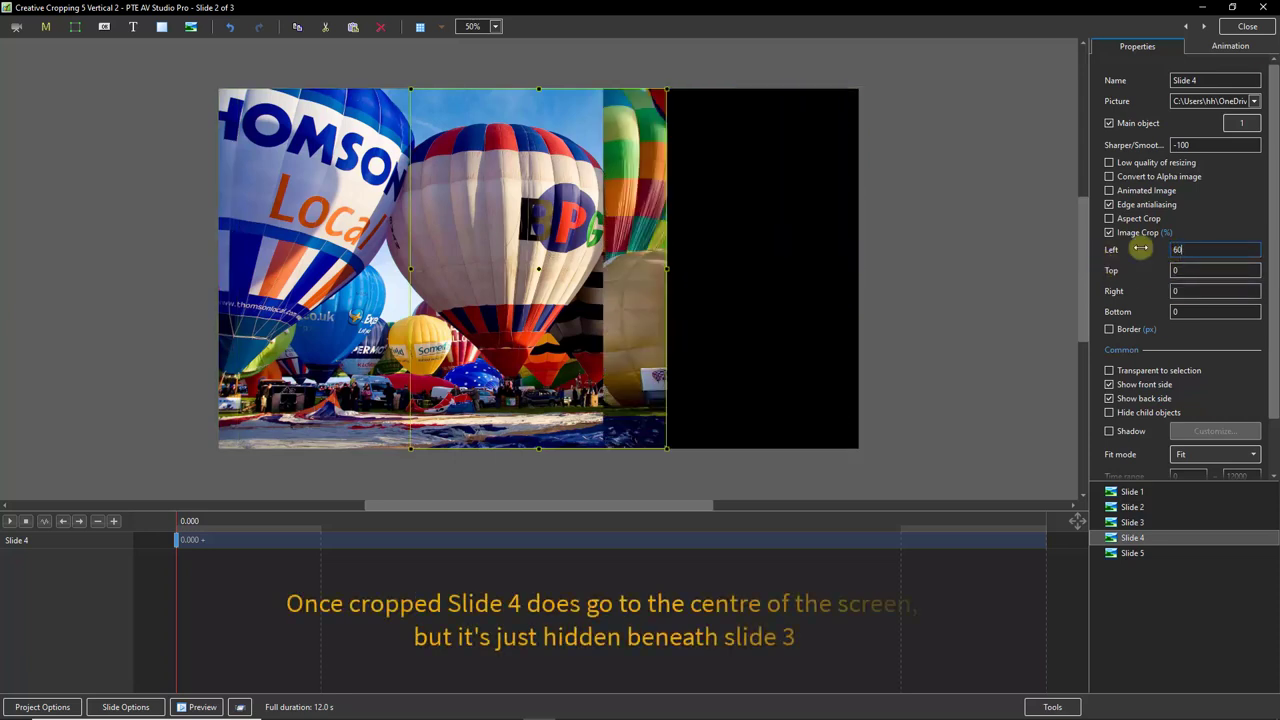
{"action": "left_click", "coordinate": [1186, 289]}
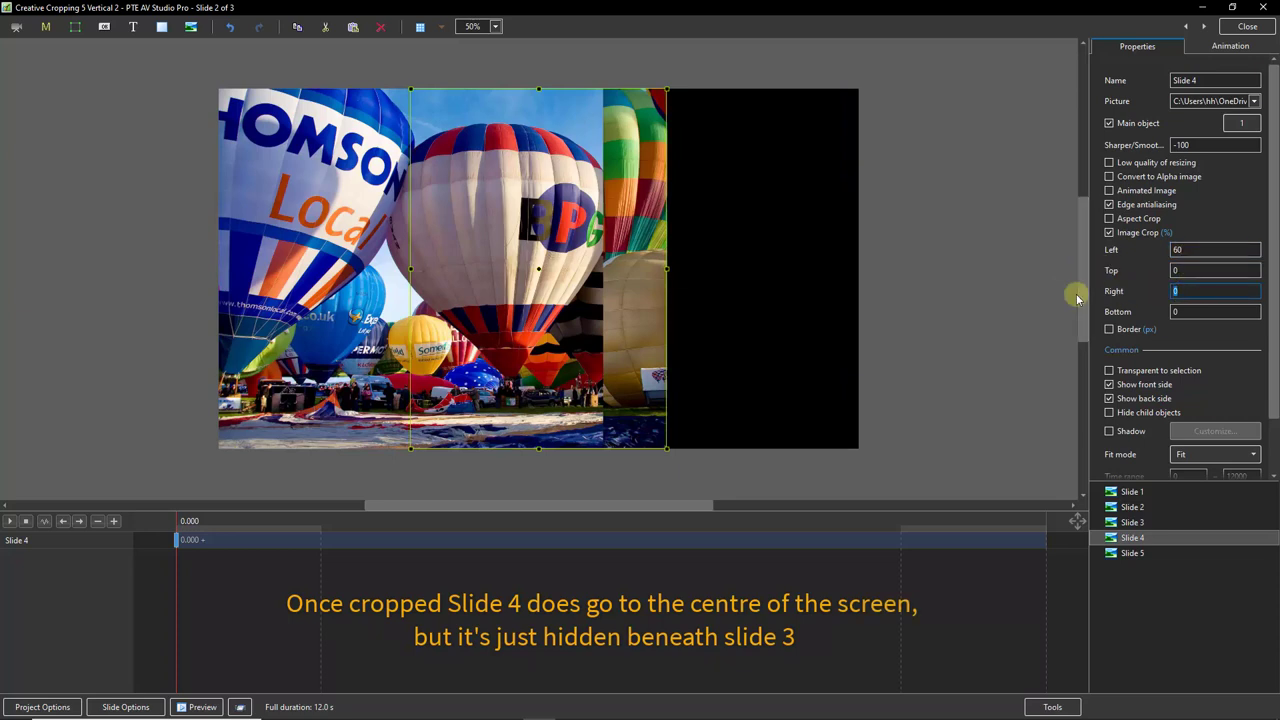
{"action": "type", "text": "20"}
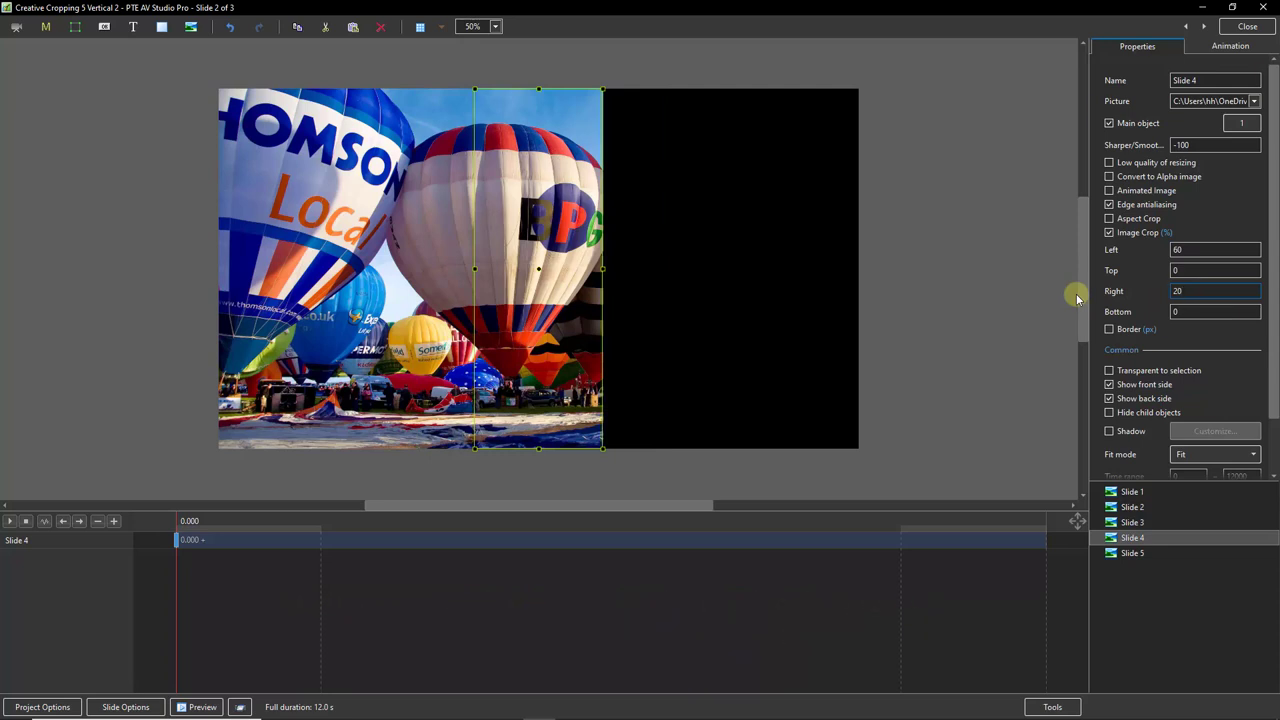
Set Slide 4's Pan X to 40 to move it into the fourth position.
{"action": "left_click", "coordinate": [1230, 48]}
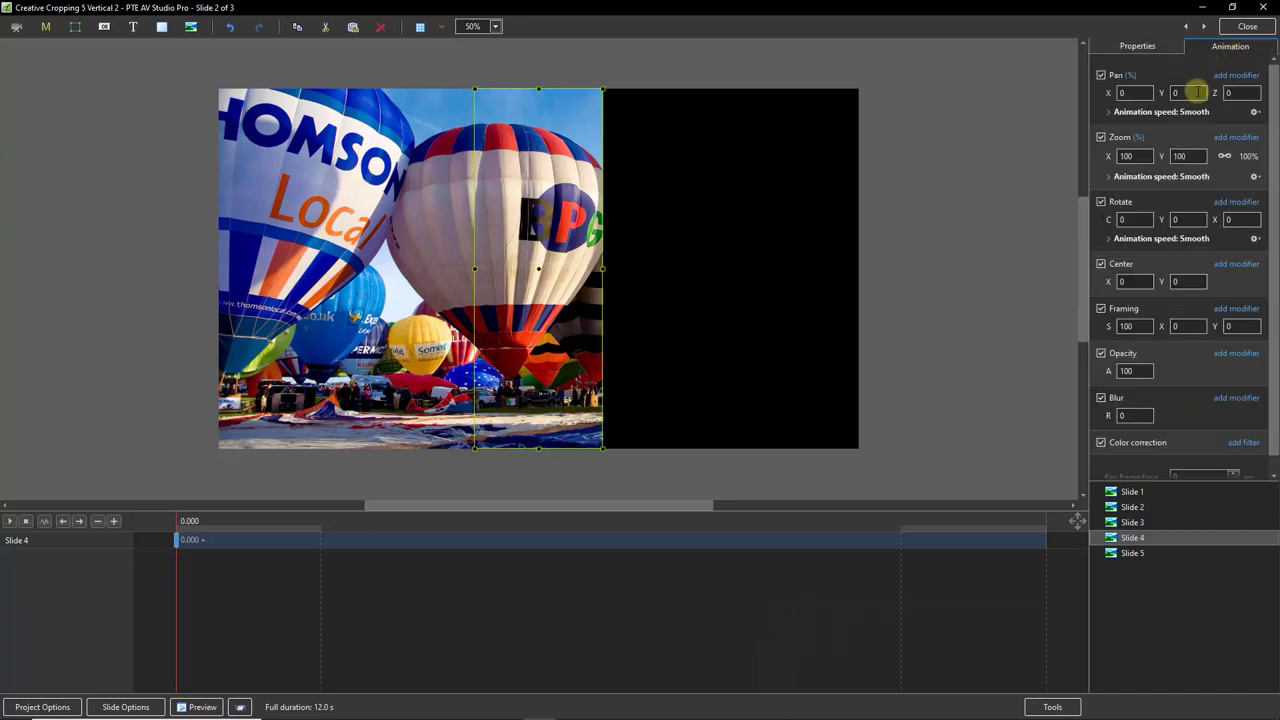
{"action": "left_click", "coordinate": [1130, 92]}
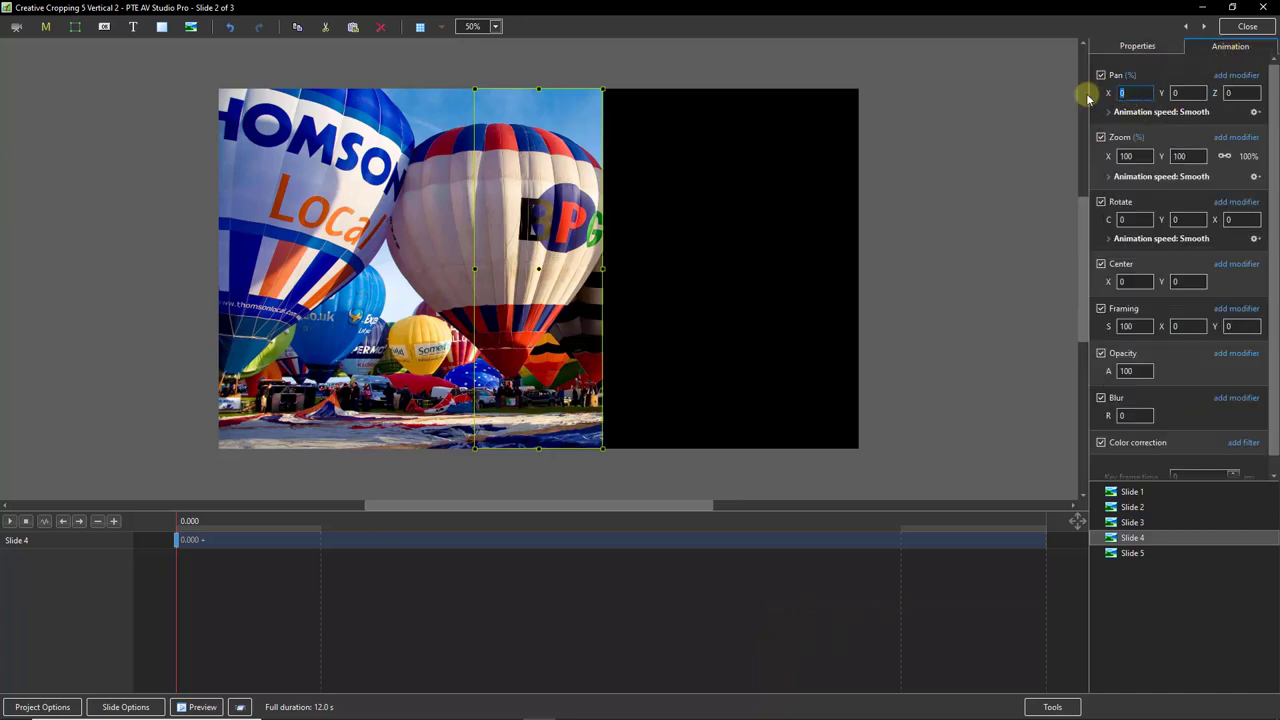
{"action": "type", "text": "40"}
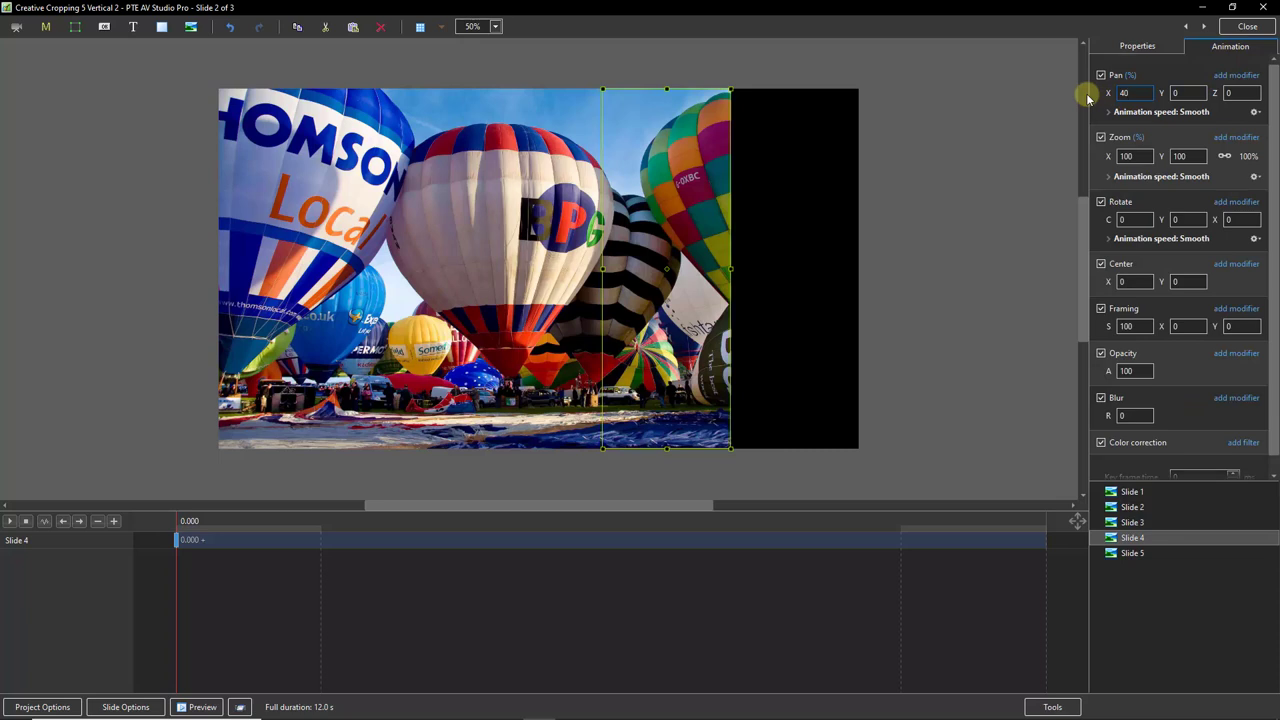
Make Slide 5 fully opaque and crop it with Left 80.
{"action": "left_click", "coordinate": [1140, 554]}
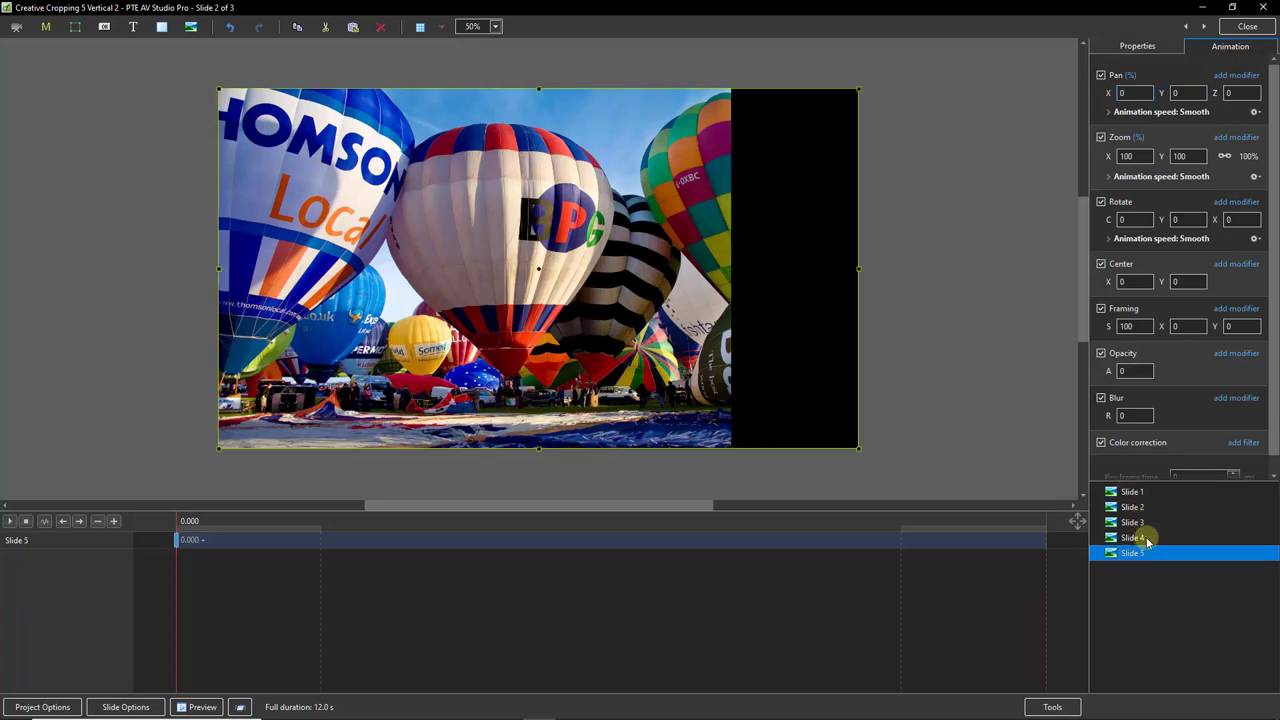
{"action": "left_click_drag", "start_coordinate": [1100, 371], "coordinate": [1107, 371]}
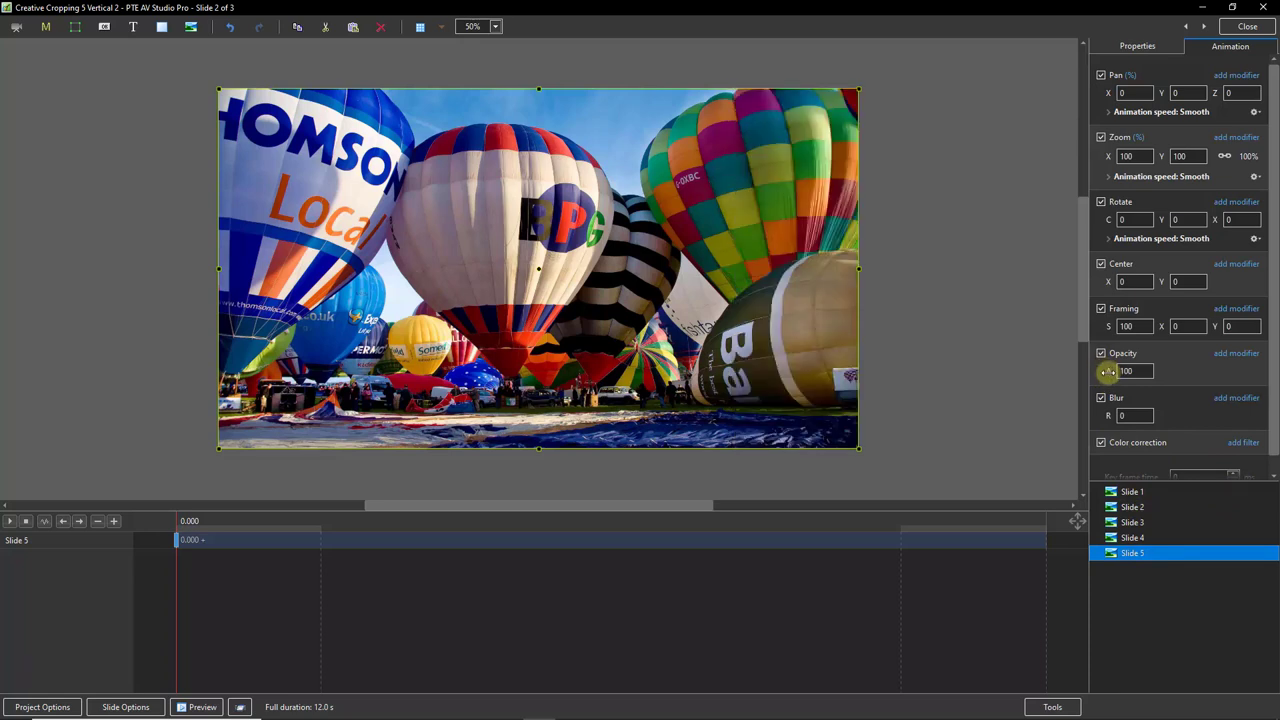
{"action": "left_click", "coordinate": [1131, 49]}
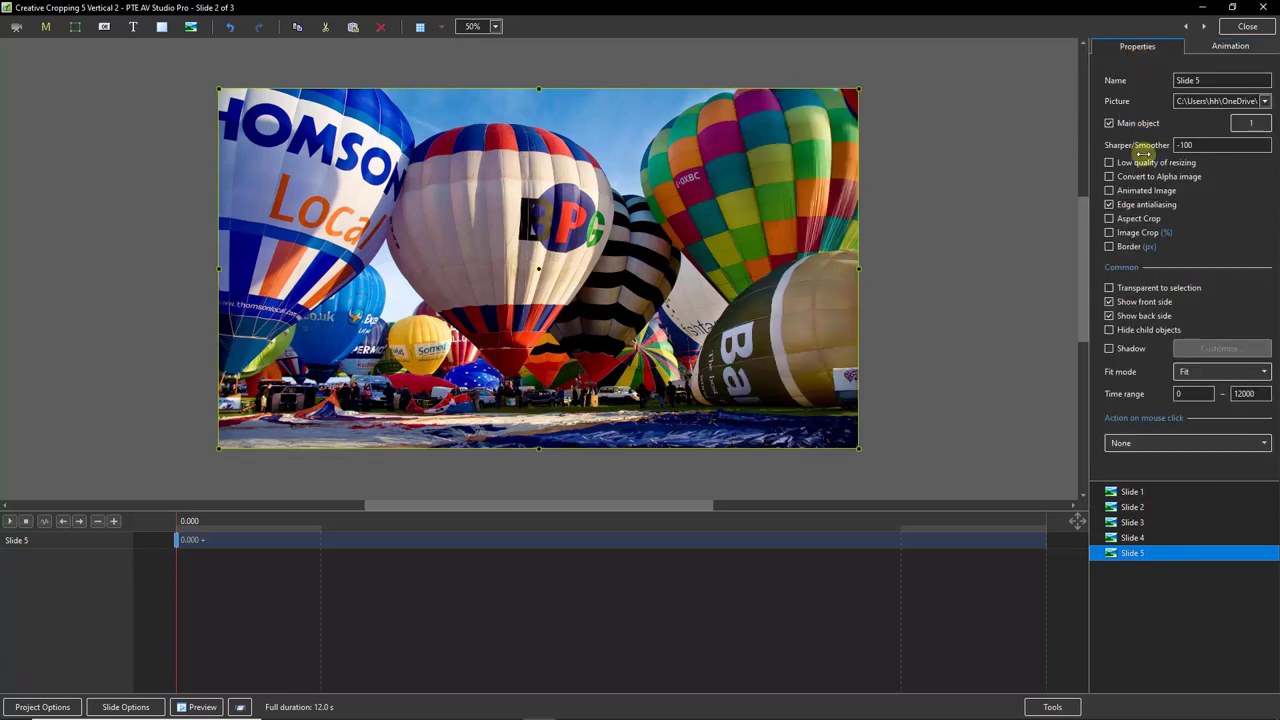
{"action": "left_click", "coordinate": [1109, 233]}
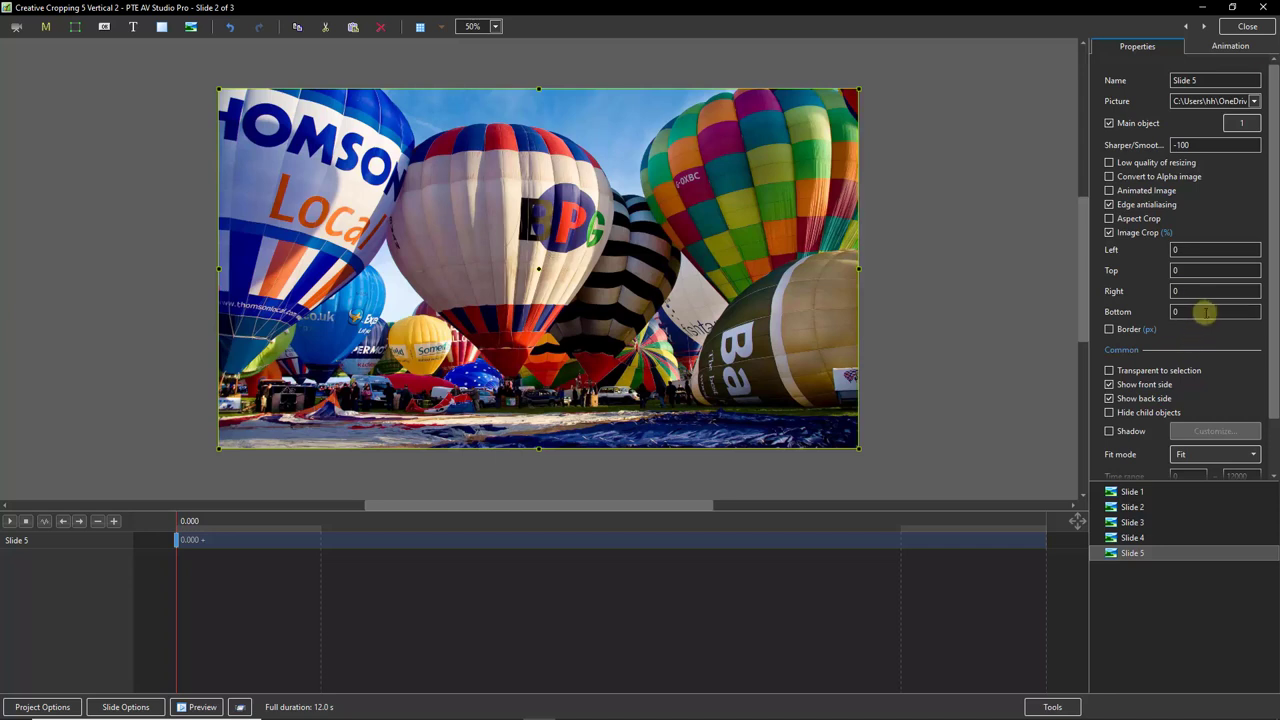
{"action": "double_click", "coordinate": [1178, 249]}
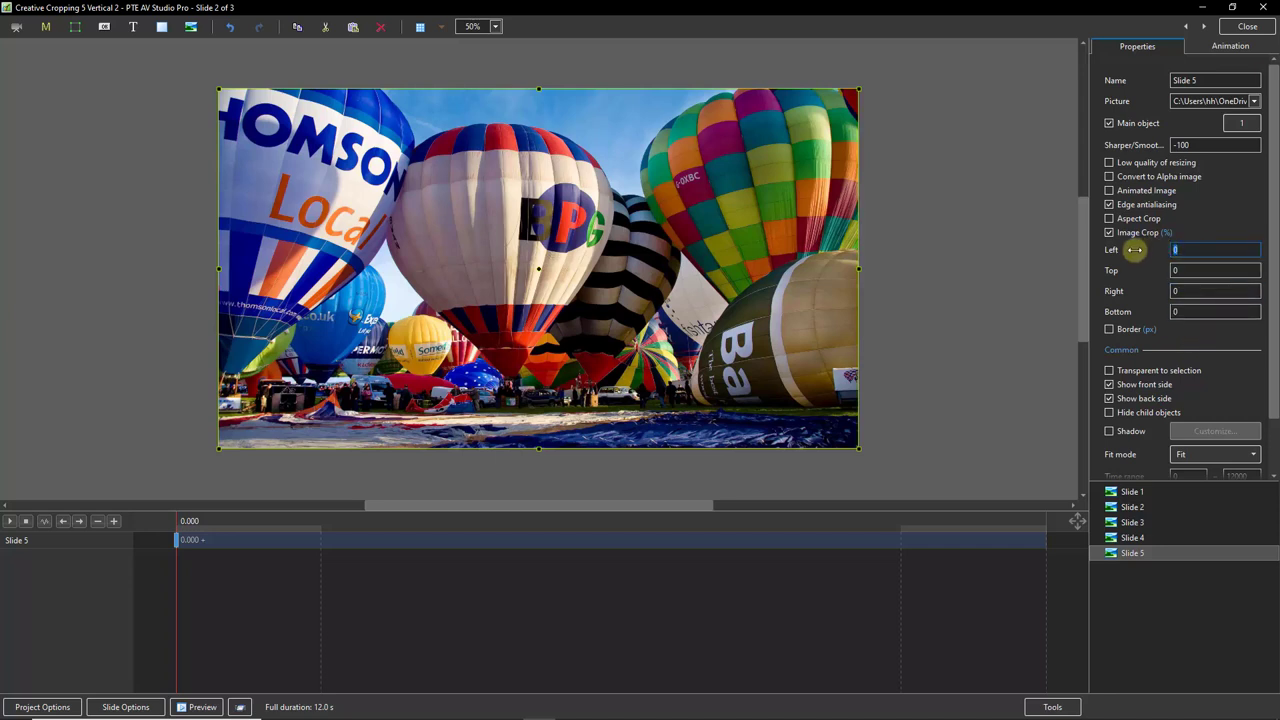
{"action": "type", "text": "80"}
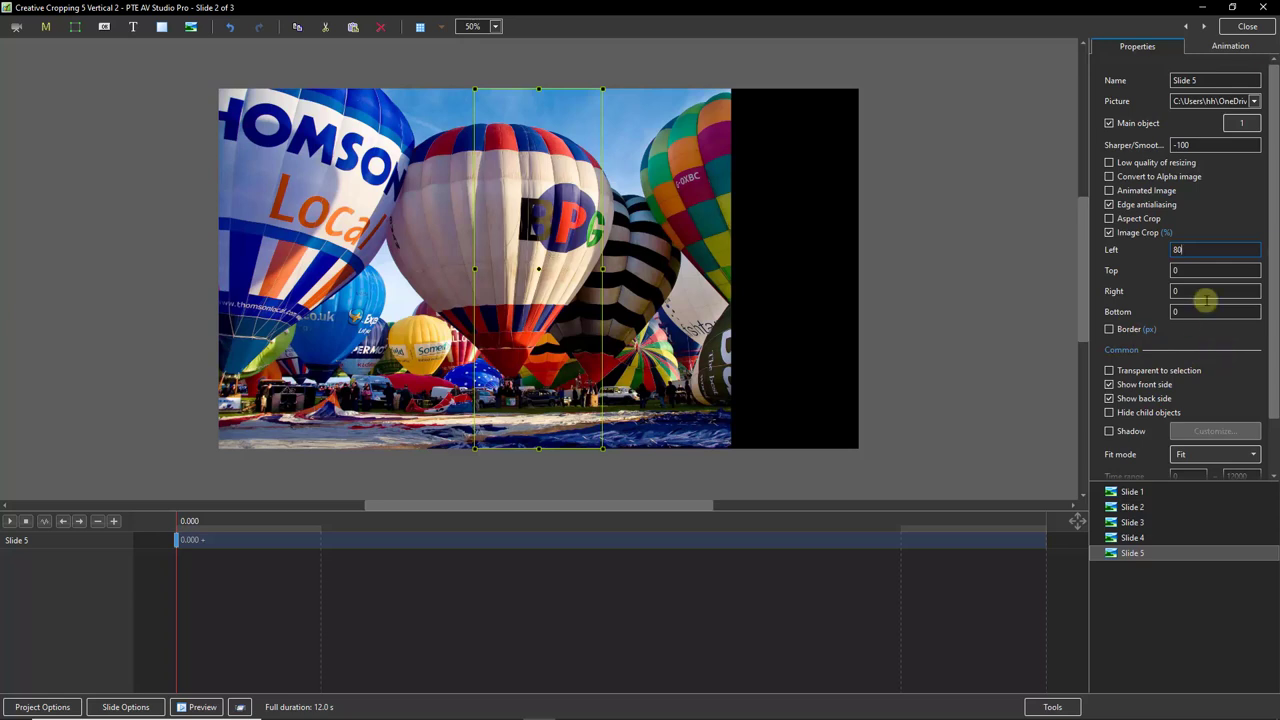
Set Slide 5's Pan X to 80, then deselect it.
{"action": "left_click", "coordinate": [1237, 40]}
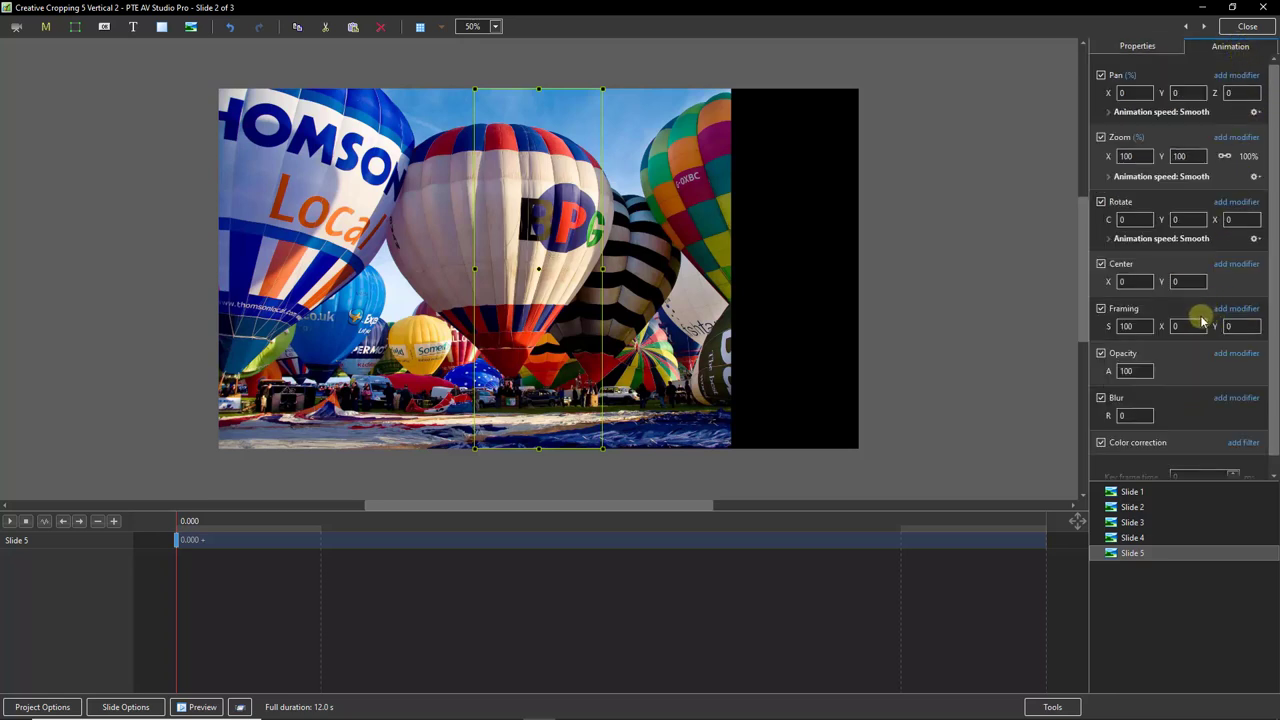
{"action": "left_click", "coordinate": [1133, 92]}
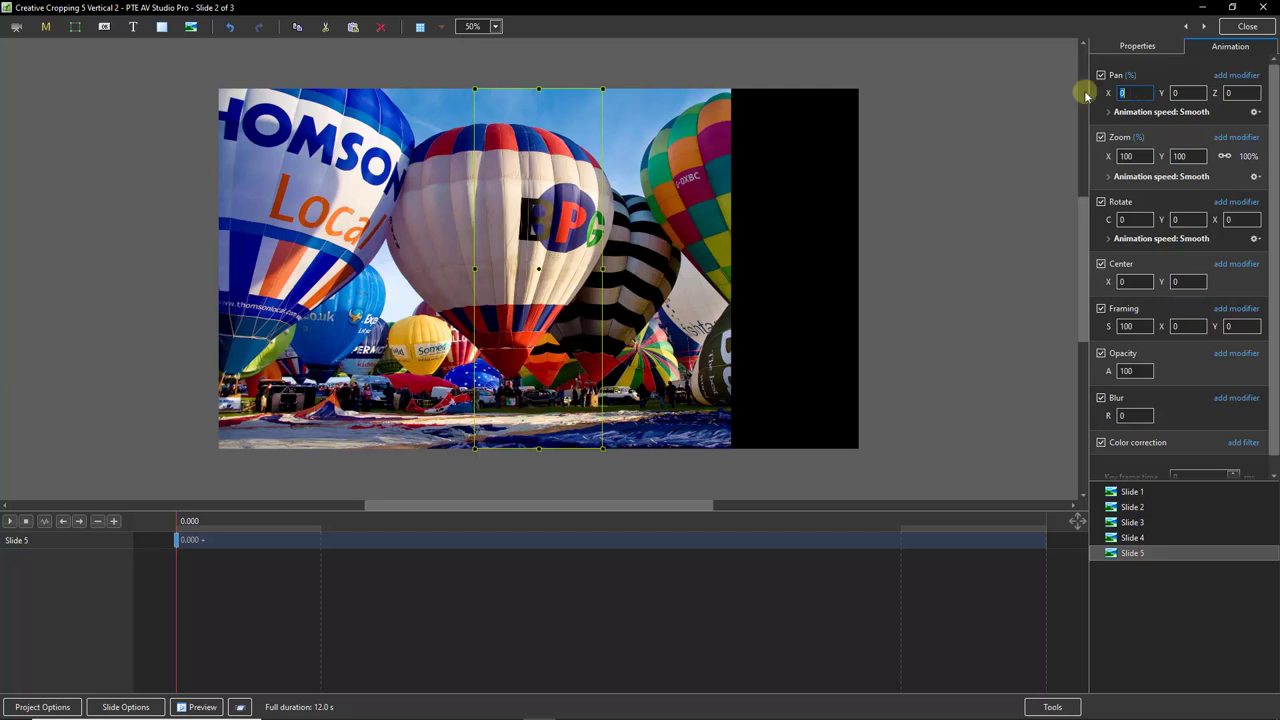
{"action": "type", "text": "80"}
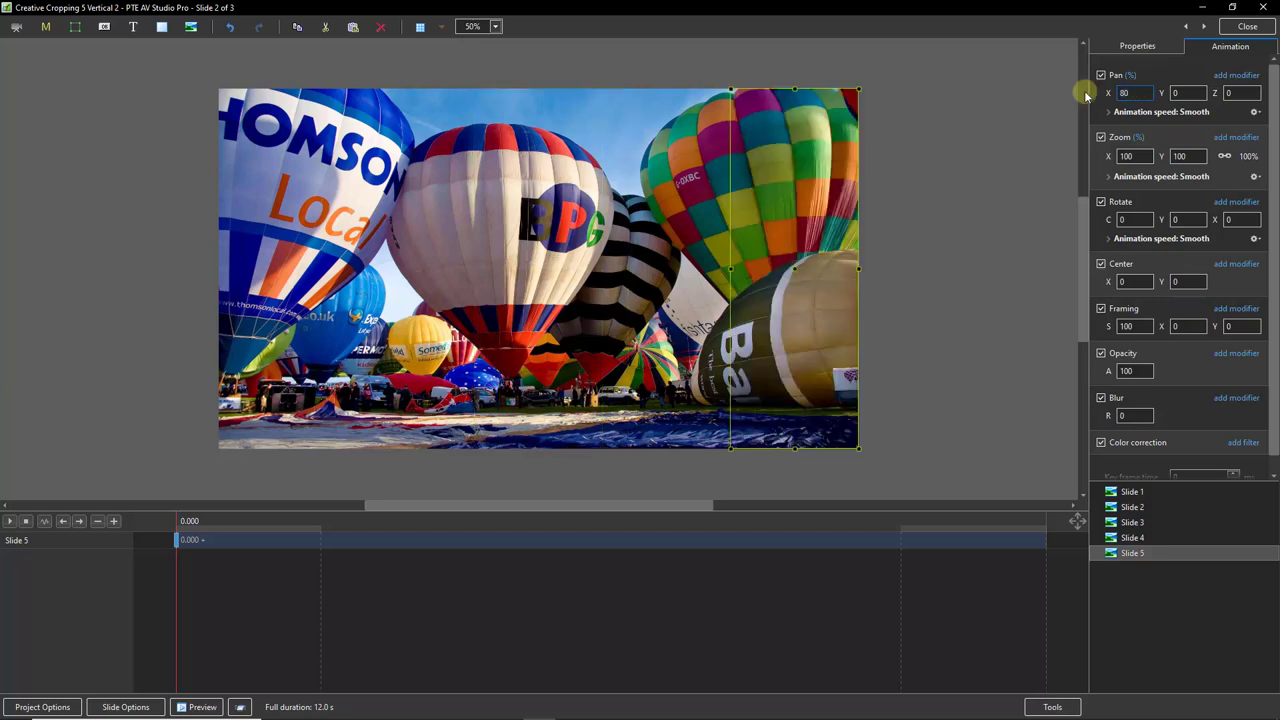
{"action": "left_click", "coordinate": [1187, 624]}
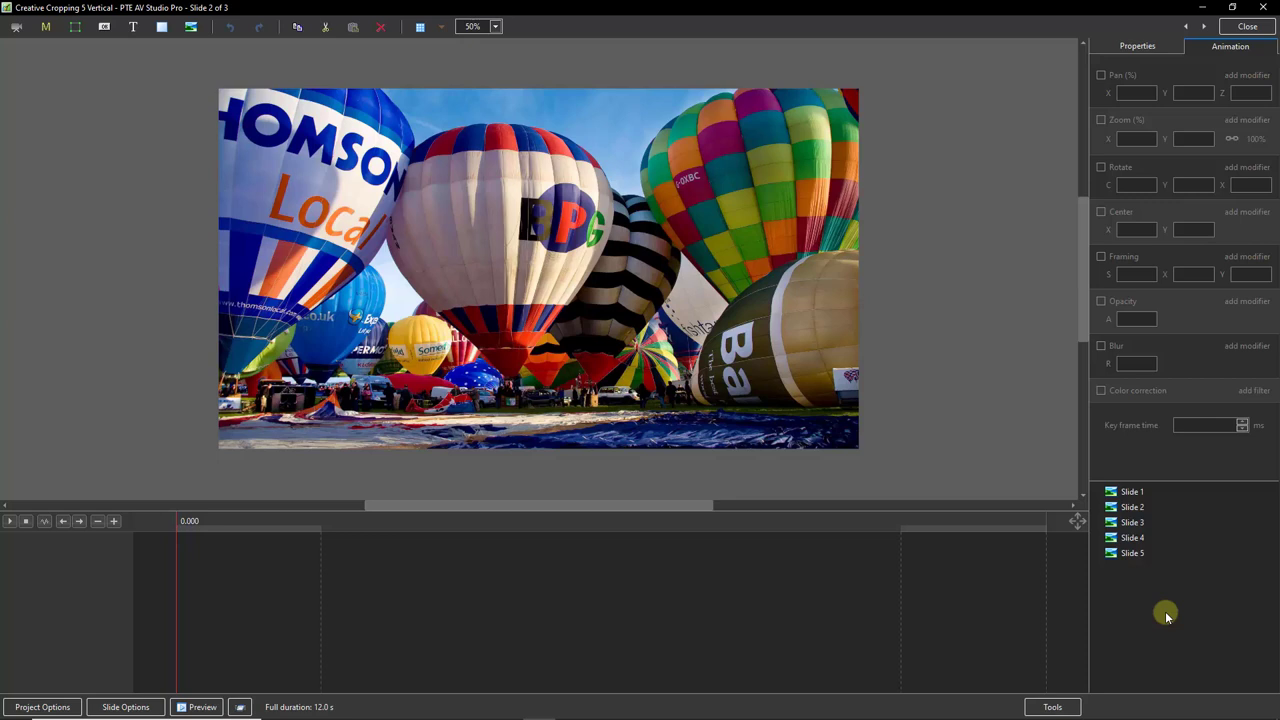
Select all five slide strips and pick Slide 1's starting keyframe.
{"action": "left_click", "coordinate": [1130, 493]}
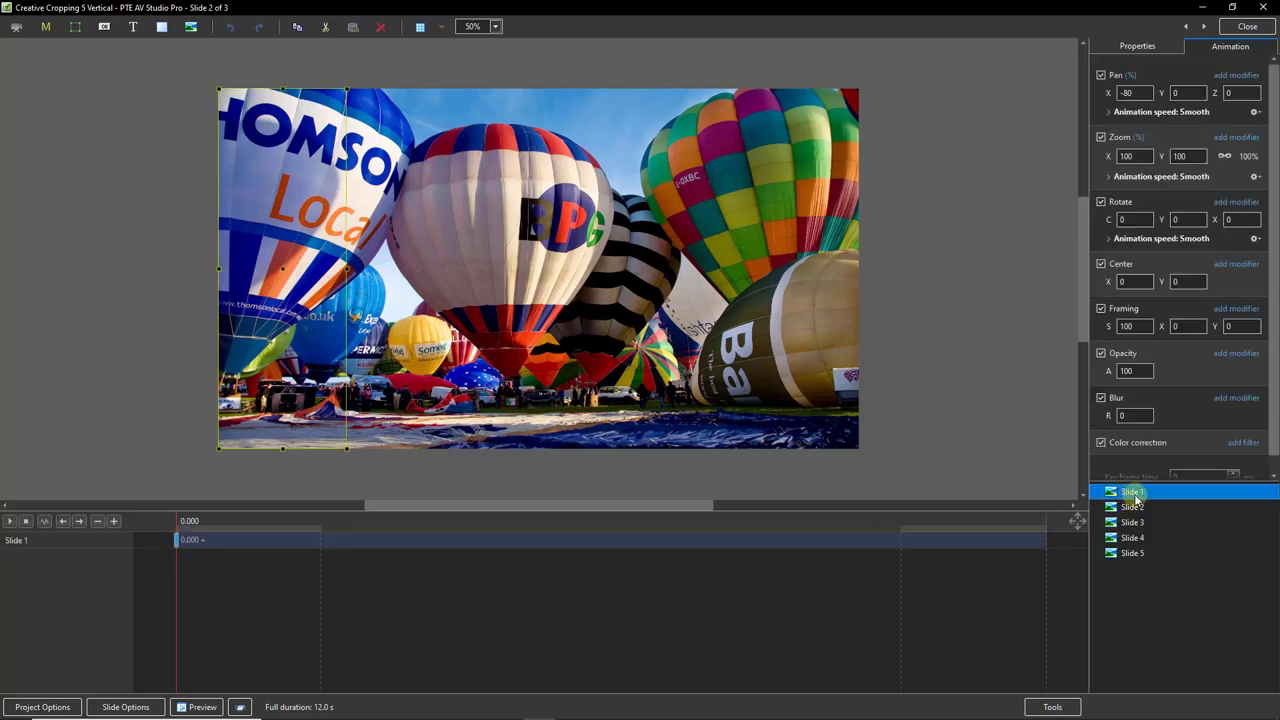
{"action": "left_click", "coordinate": [1131, 555], "text": "shift"}
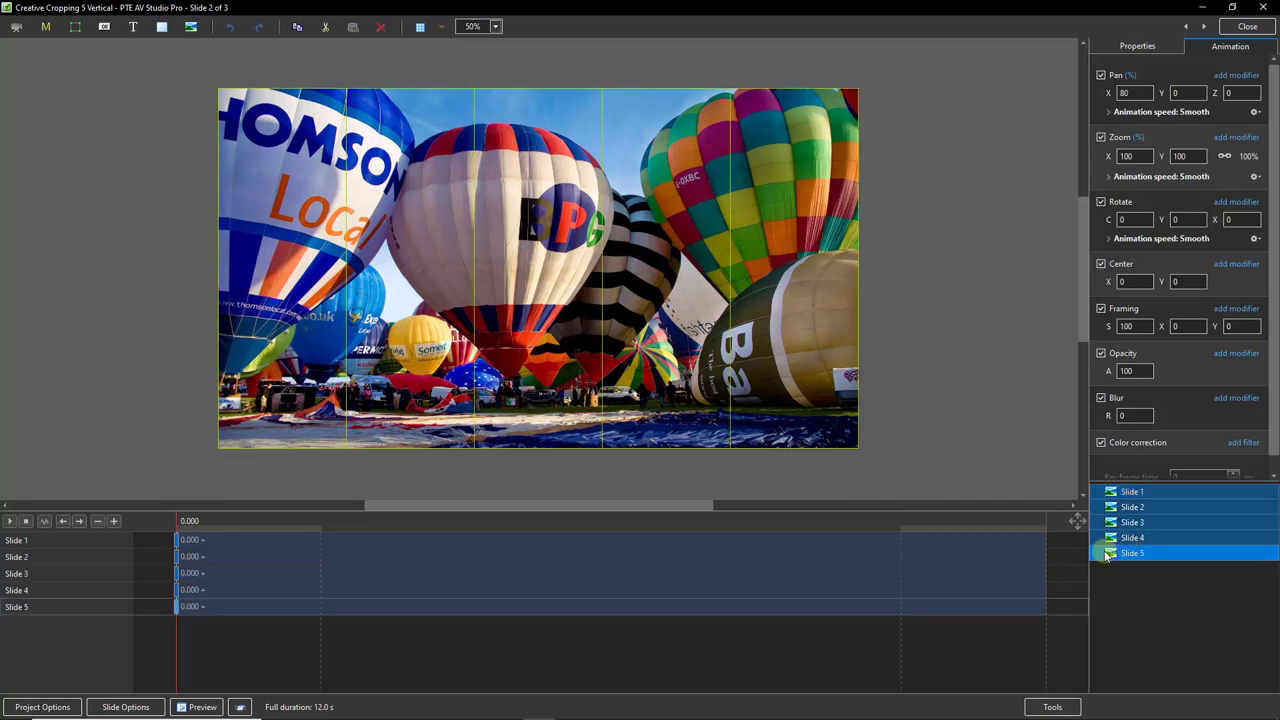
{"action": "left_click", "coordinate": [178, 541]}
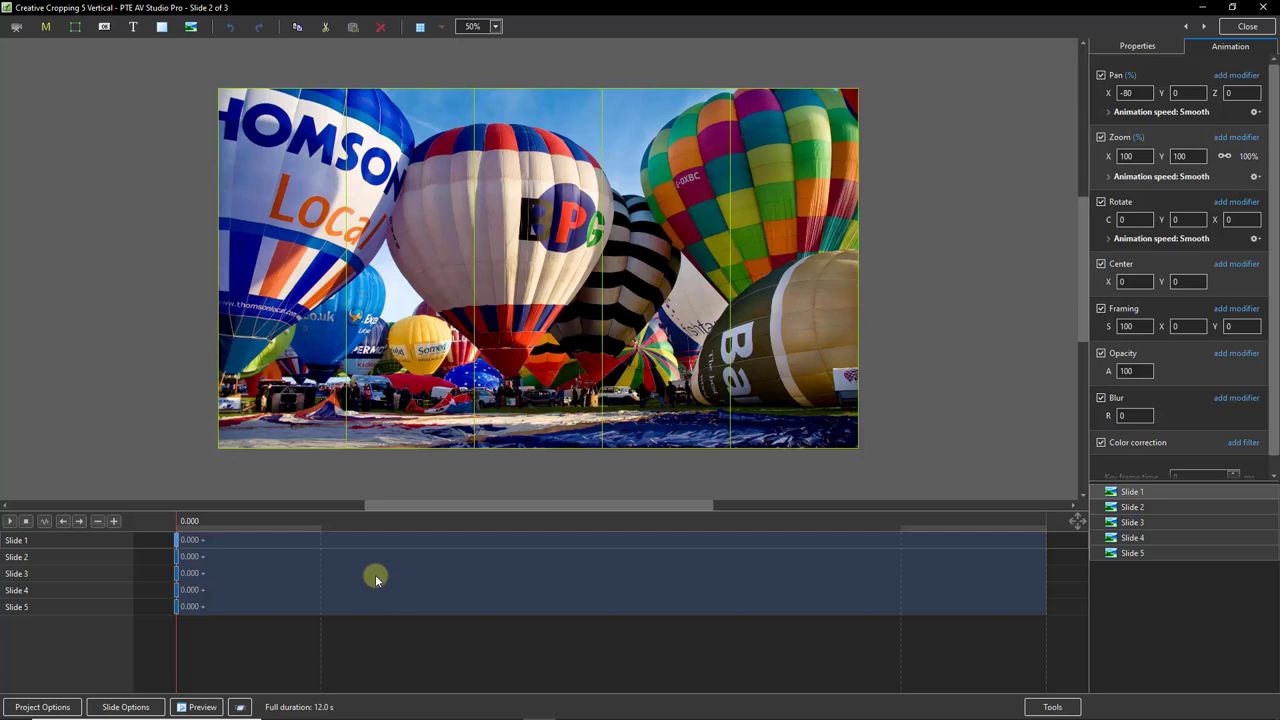
Insert a 0.294 s keyframe on Slides 1–5 and select all five new keyframes.
{"action": "key", "text": "Insert"}
{"action": "key", "text": "Down"}
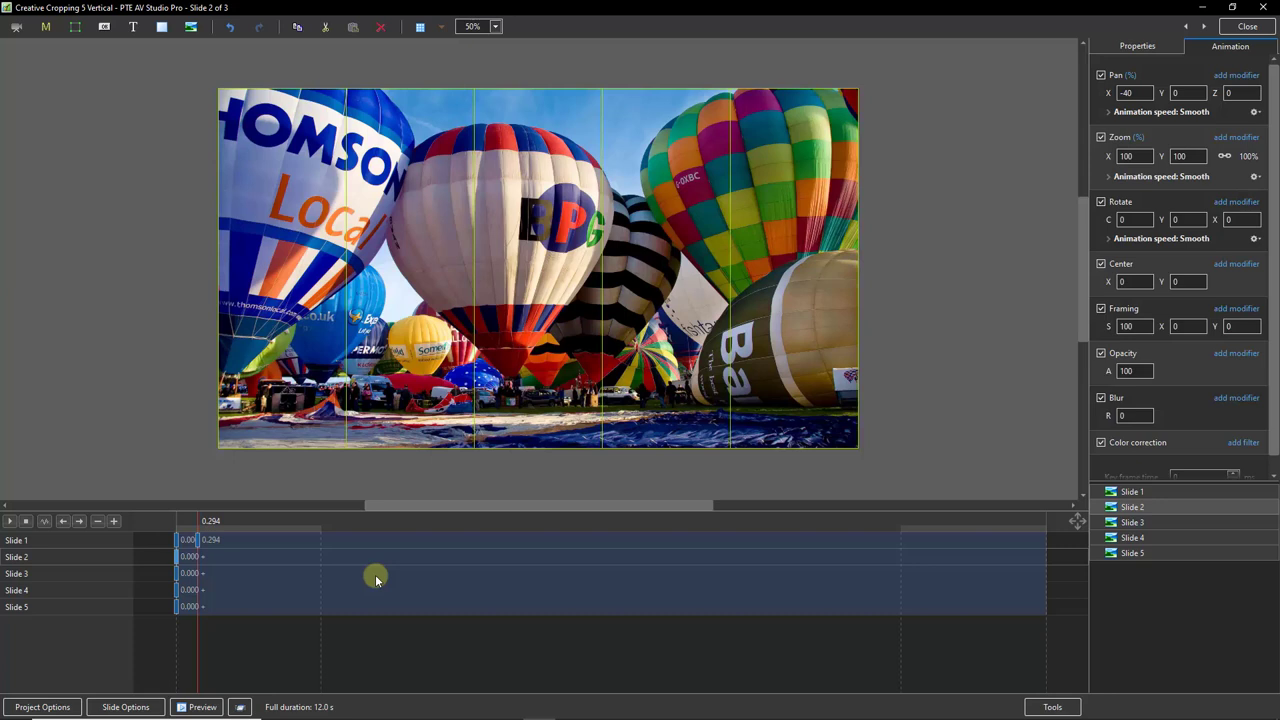
{"action": "key", "text": "Insert"}
{"action": "key", "text": "Down"}
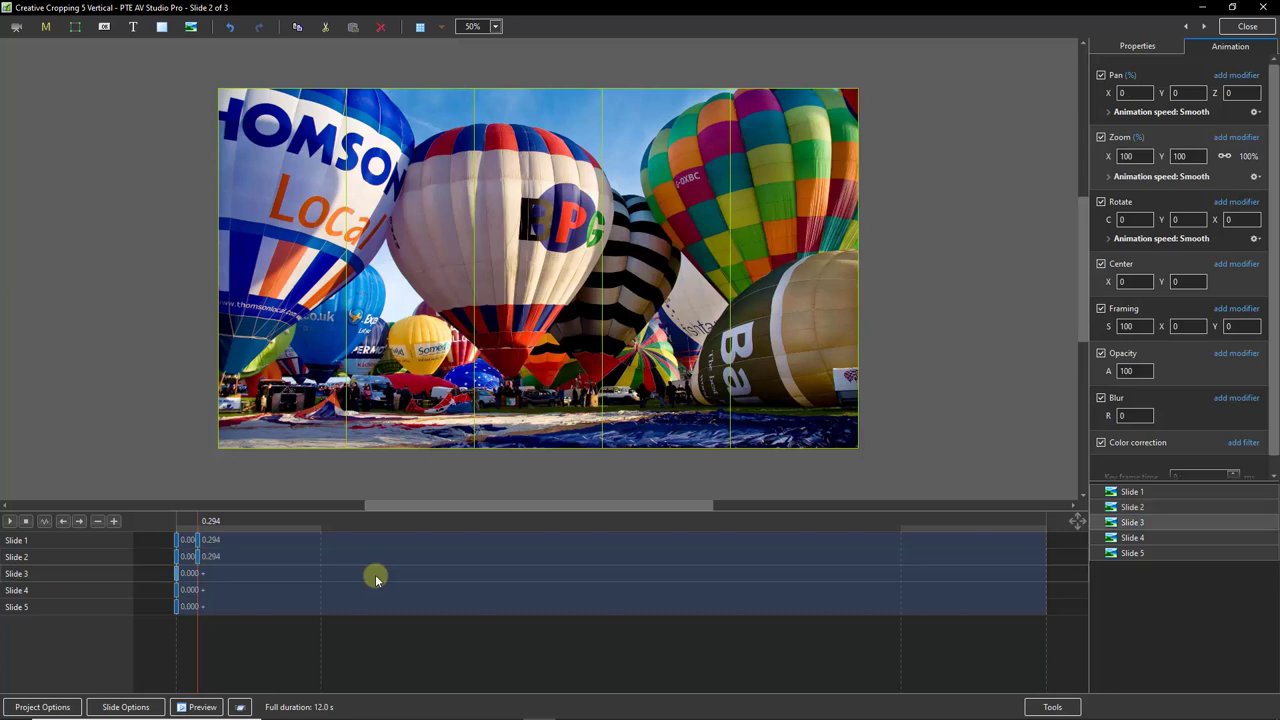
{"action": "key", "text": "Insert"}
{"action": "key", "text": "Down"}
{"action": "key", "text": "Insert"}
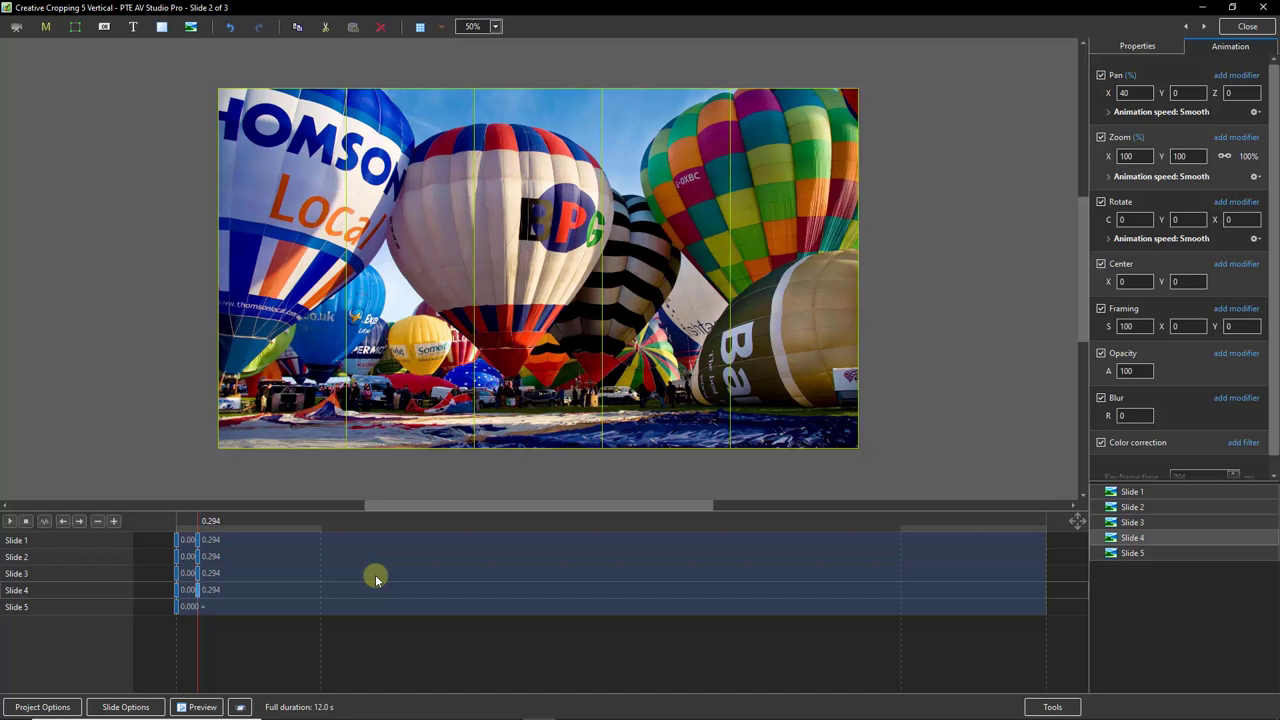
{"action": "key", "text": "Down"}
{"action": "key", "text": "Insert"}
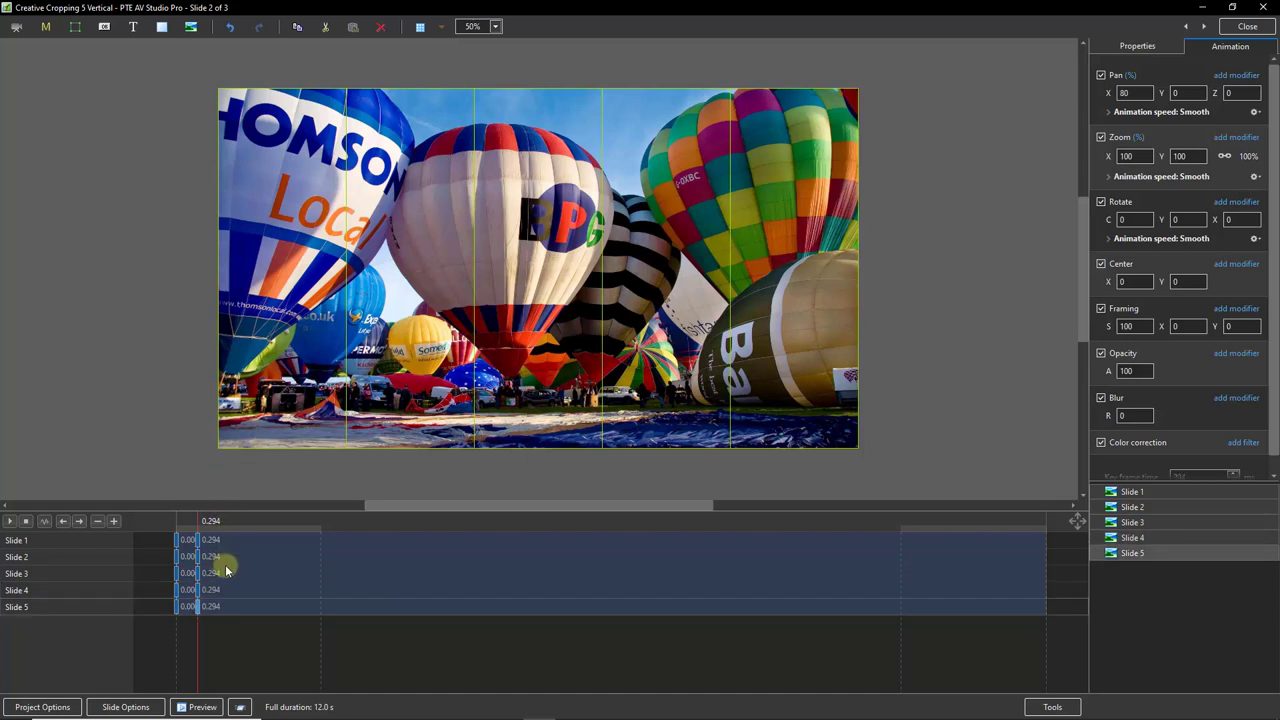
{"action": "left_click_drag", "start_coordinate": [199, 540], "coordinate": [1046, 625]}
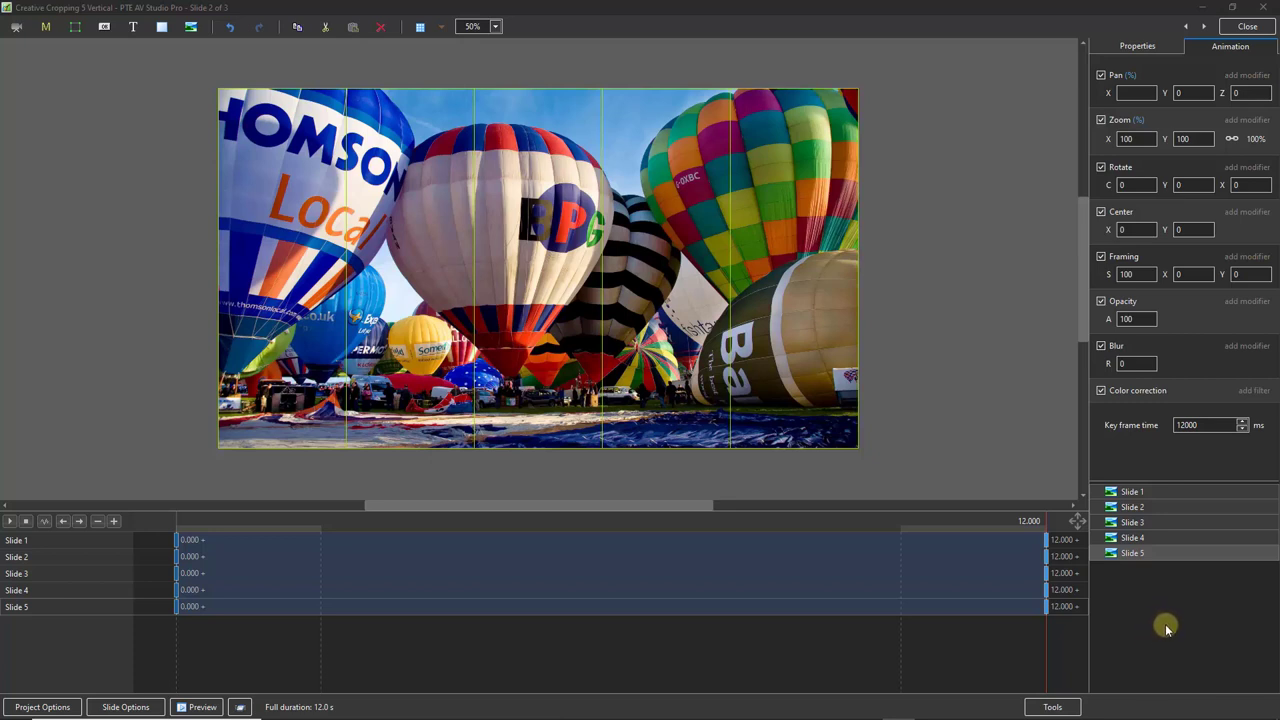
Select only Slide 1 and drag its Rotate Y until the strip appears mirrored.
{"action": "left_click", "coordinate": [1162, 630]}
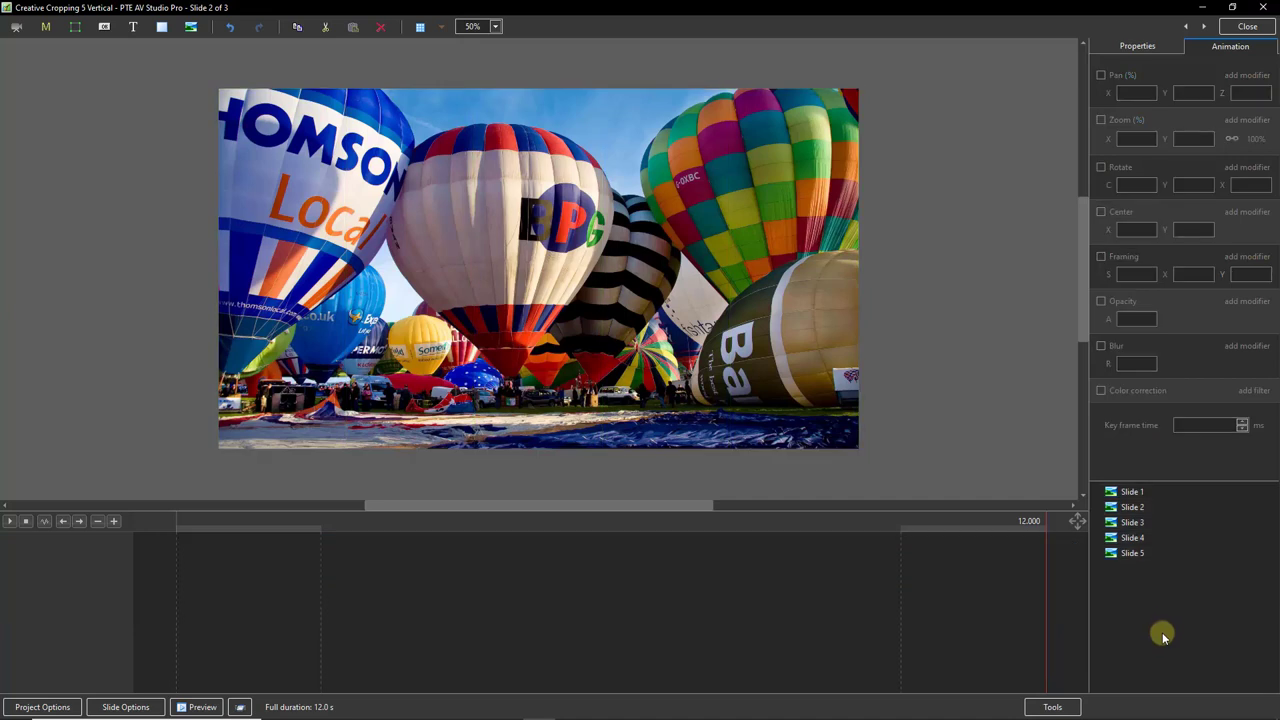
{"action": "left_click", "coordinate": [1131, 493]}
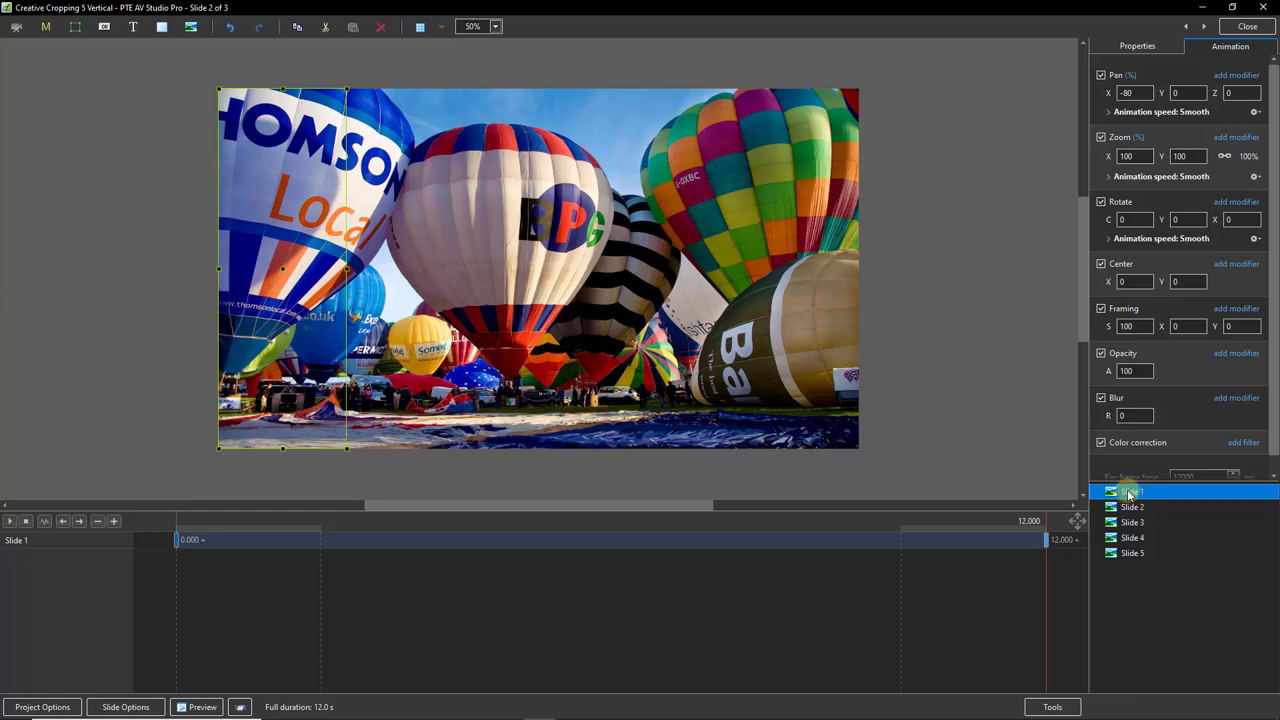
{"action": "left_click_drag", "start_coordinate": [1163, 220], "coordinate": [1043, 239]}
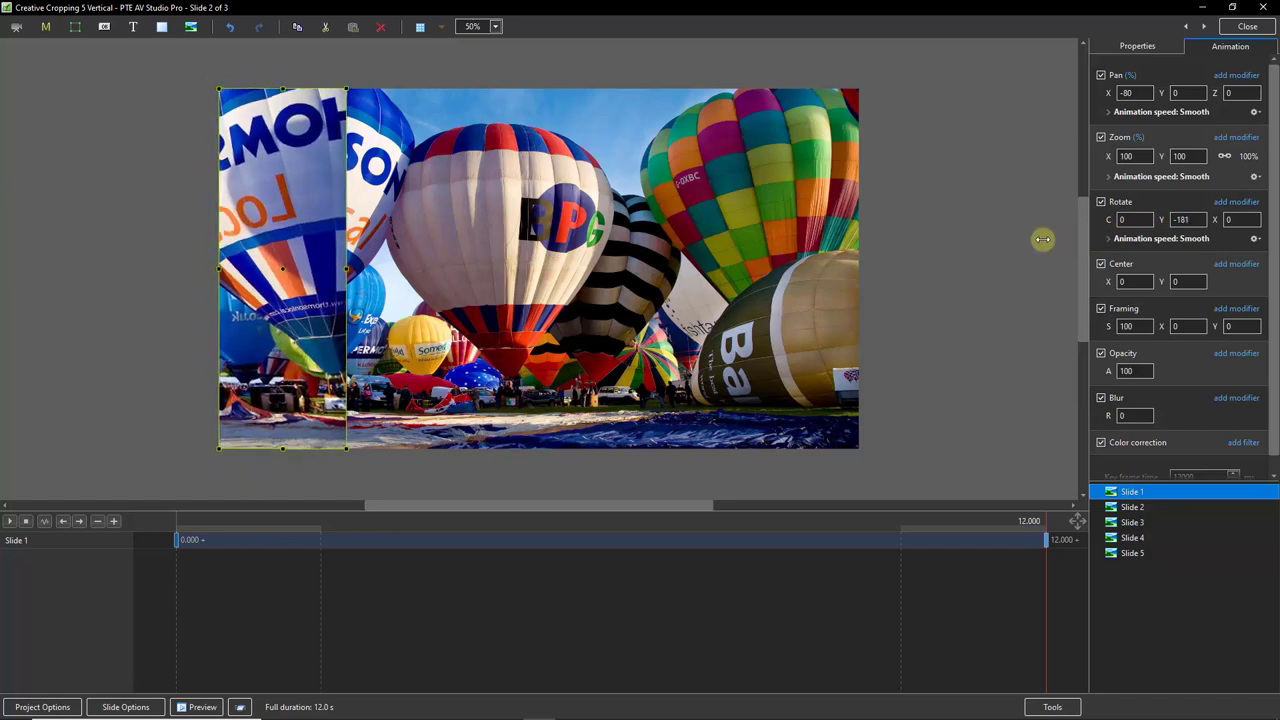
Return Slide 1's Rotate Y to 0 so the strip faces forward.
{"action": "left_click_drag", "start_coordinate": [1043, 239], "coordinate": [1153, 236]}
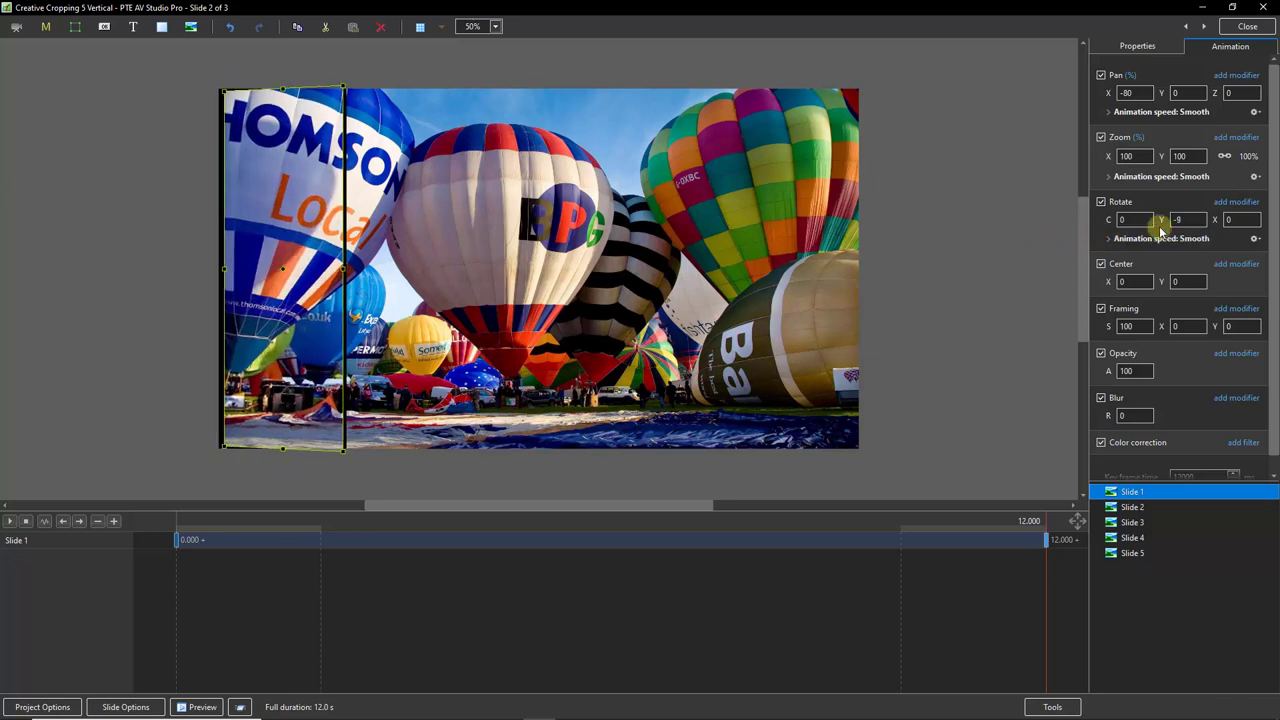
{"action": "double_click", "coordinate": [1165, 219]}
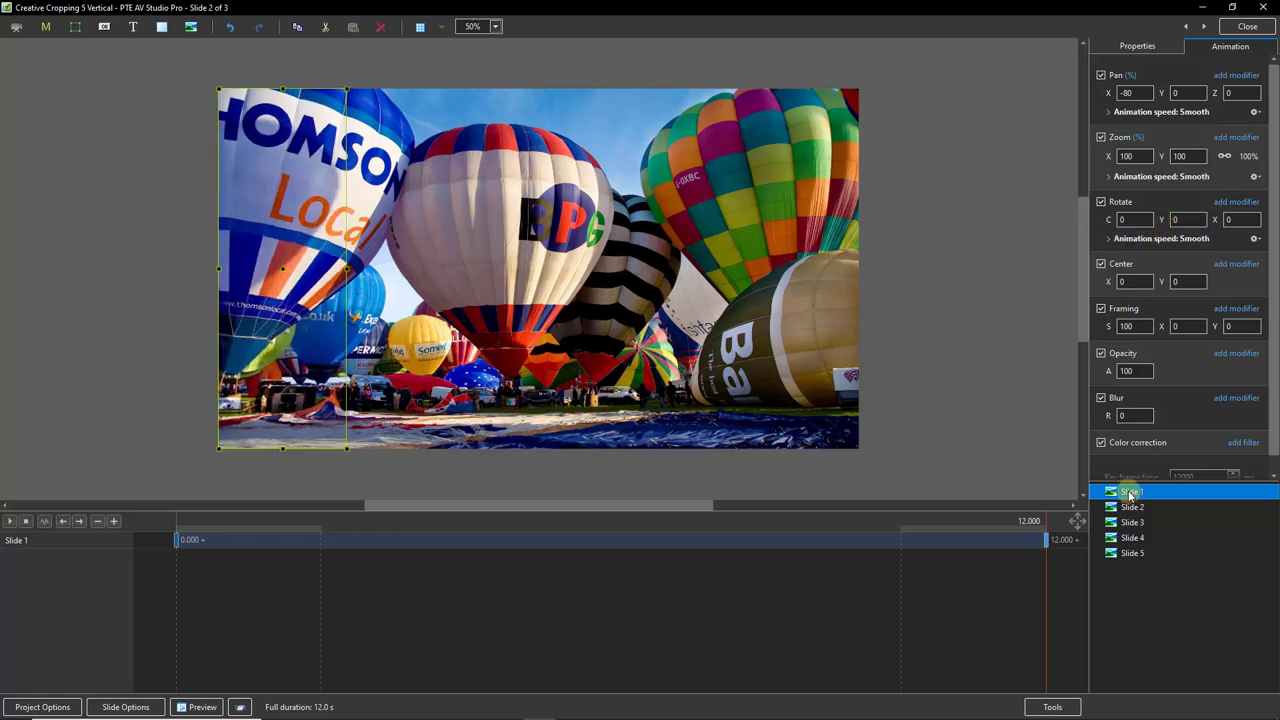
Add the 'Reverse side' picture as a child image of Slide 1.
{"action": "right_click", "coordinate": [1131, 495]}
{"action": "mouse_move", "coordinate": [1140, 498]}
{"action": "left_click", "coordinate": [1054, 503]}
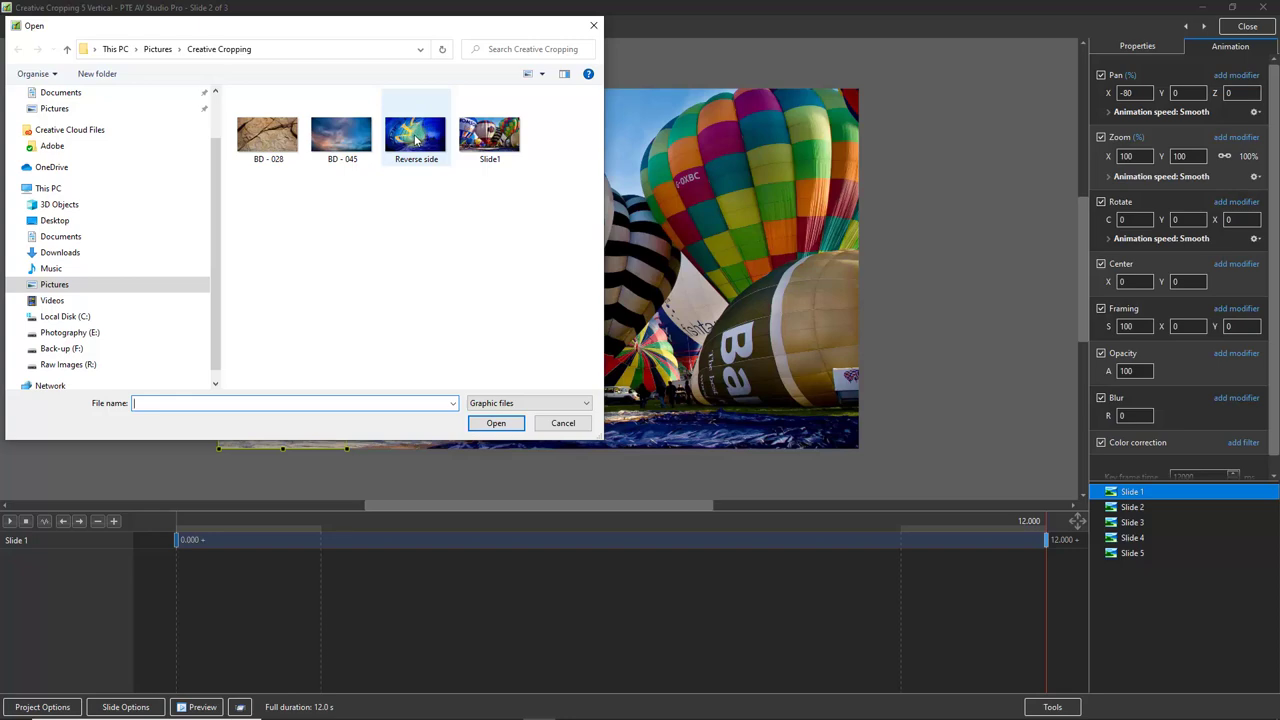
{"action": "double_click", "coordinate": [413, 133]}
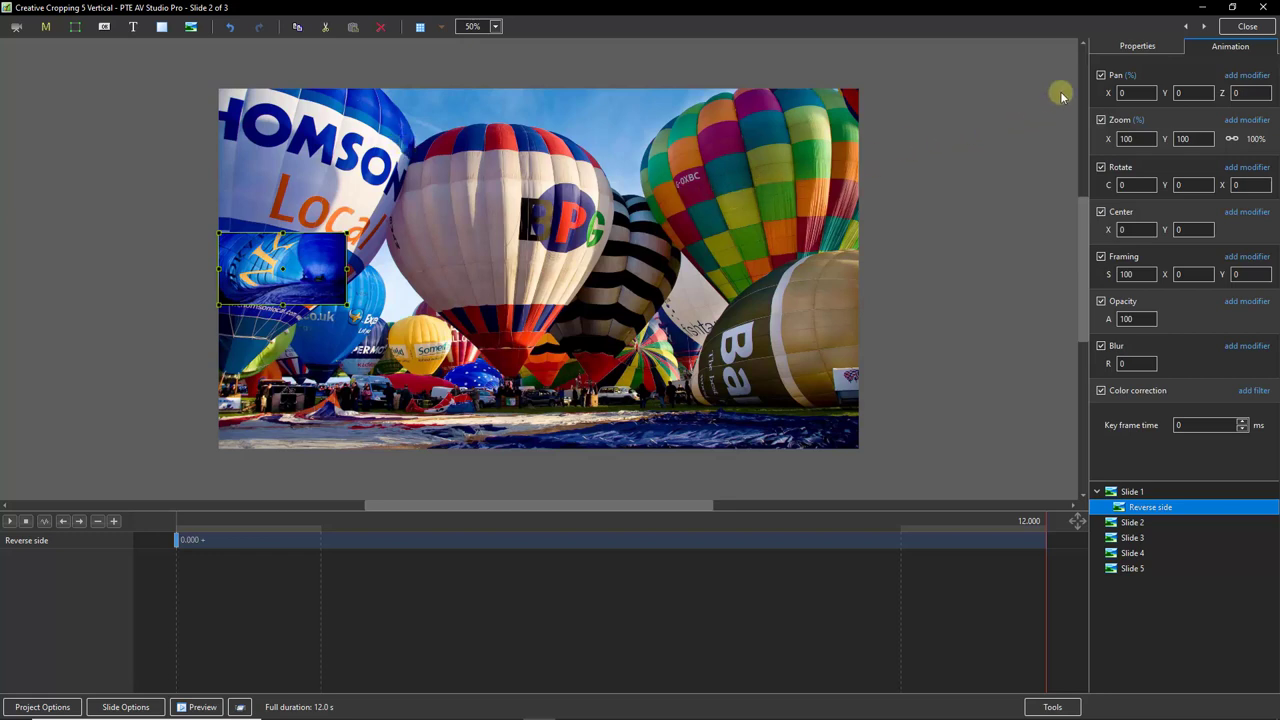
Crop the Reverse side image Right 80% and turn off Show back side.
{"action": "left_click", "coordinate": [1133, 47]}
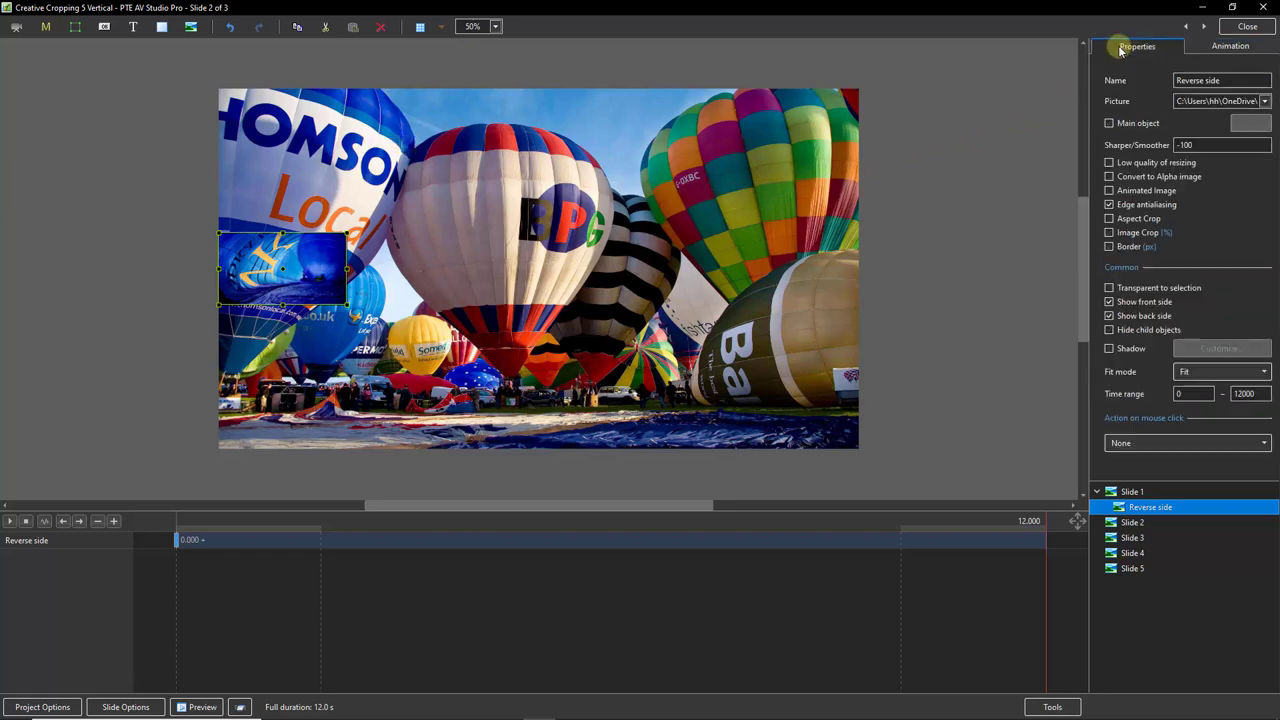
{"action": "left_click", "coordinate": [1109, 233]}
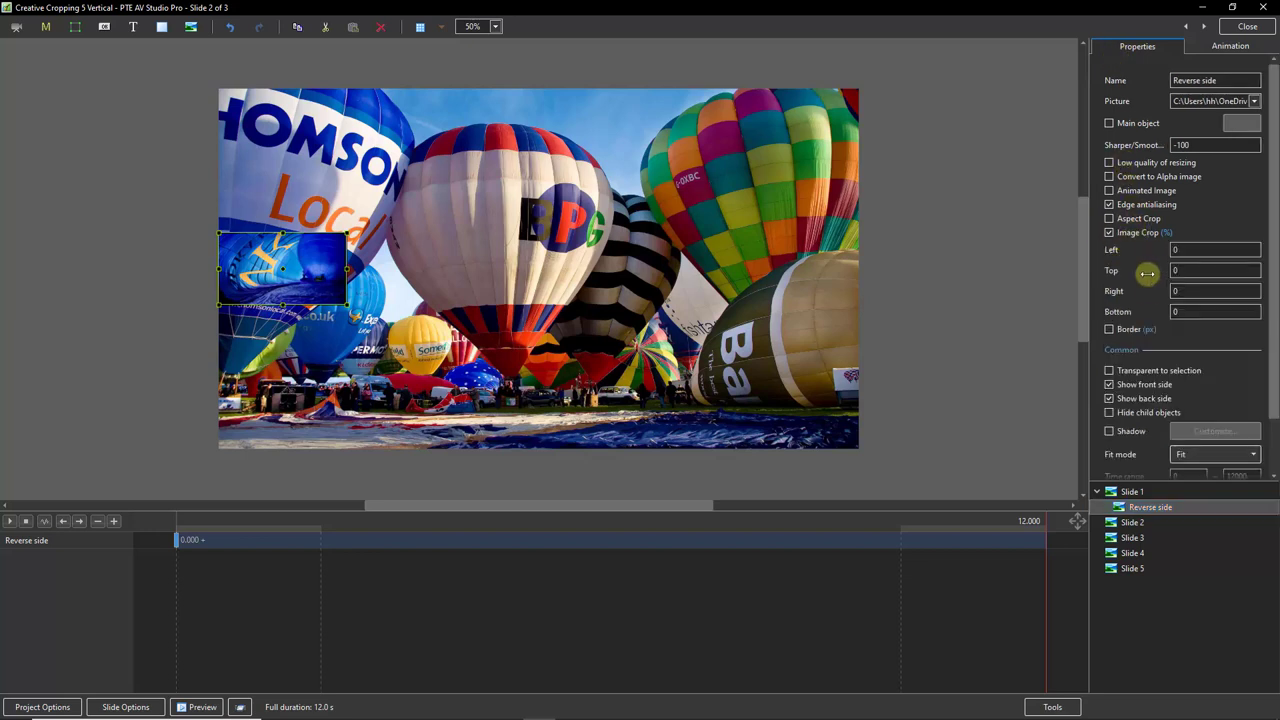
{"action": "left_click", "coordinate": [1180, 292]}
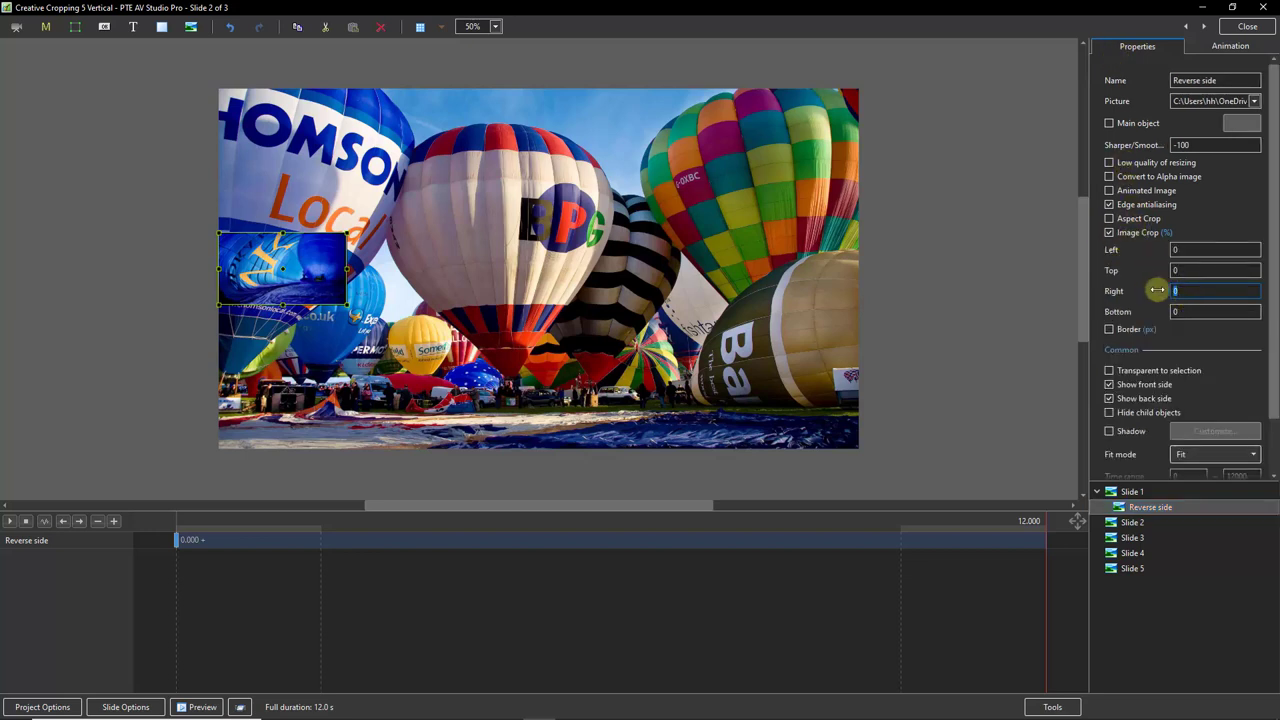
{"action": "type", "text": "80"}
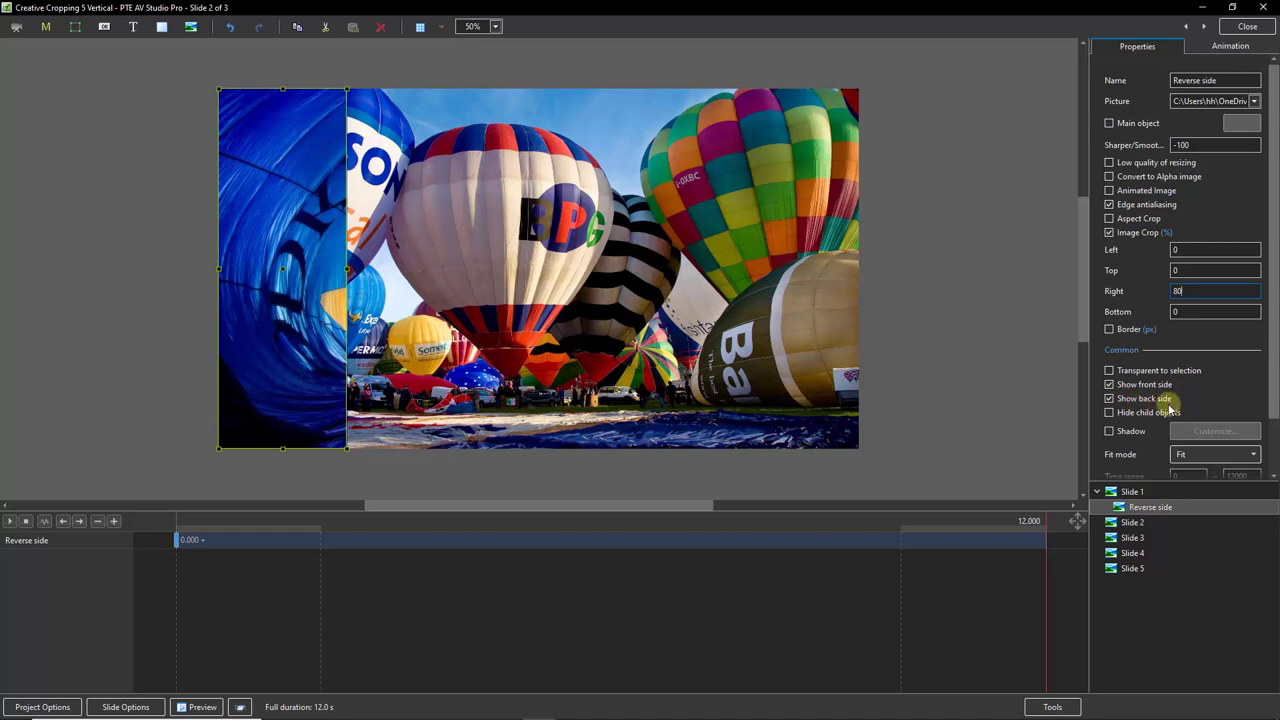
{"action": "left_click", "coordinate": [1109, 399]}
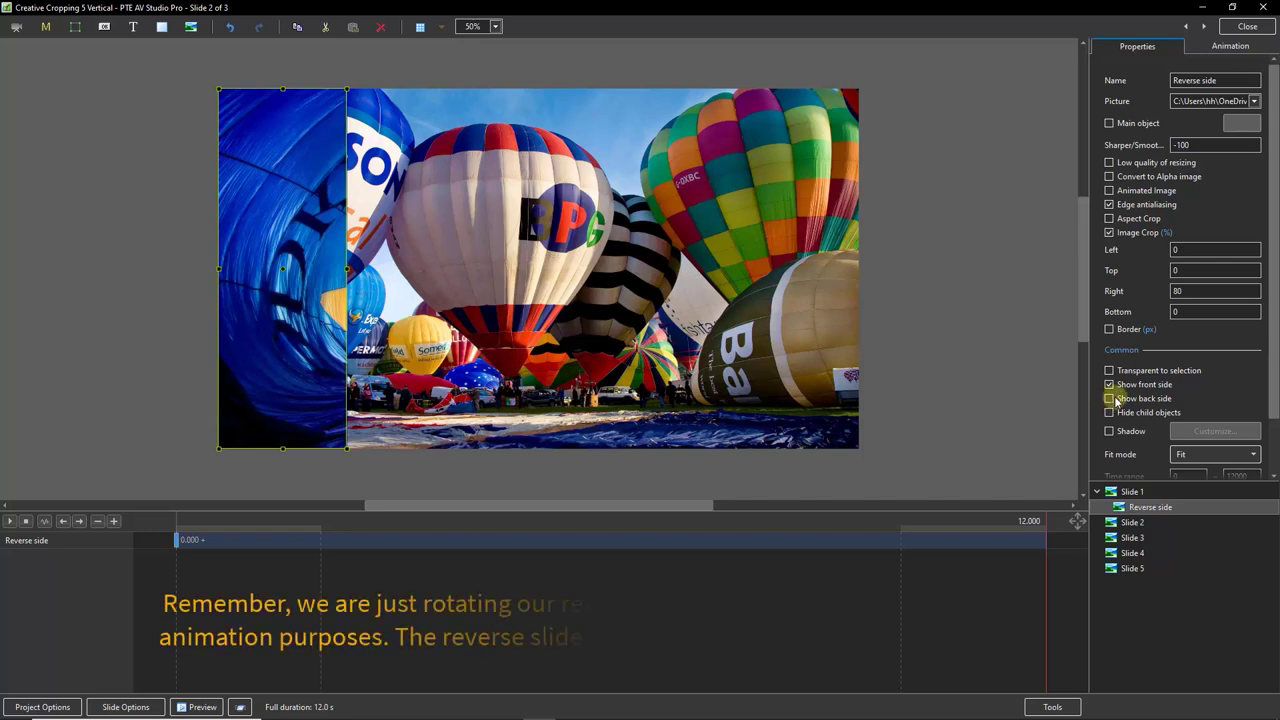
{"action": "left_click", "coordinate": [1232, 47]}
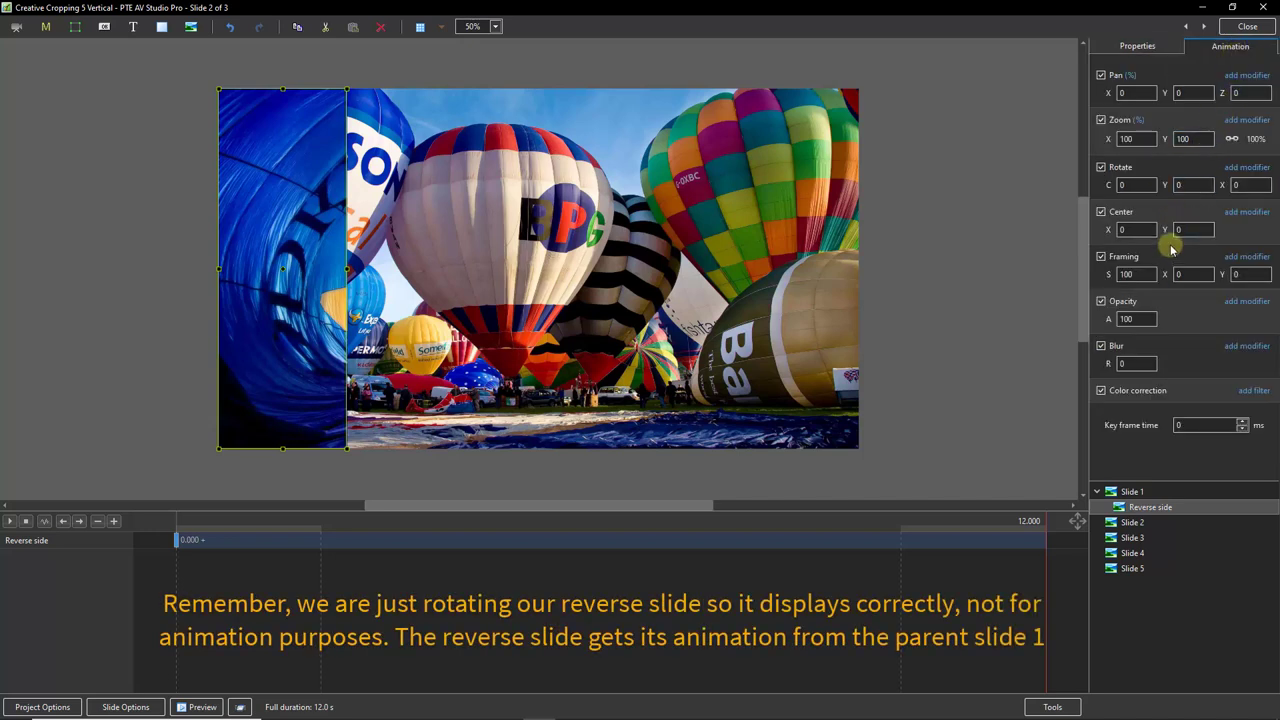
Set the Reverse side's Rotate Y to -180, then scrub Slide 1's Rotate Y to test the flip.
{"action": "left_click_drag", "start_coordinate": [1170, 186], "coordinate": [1046, 204]}
{"action": "double_click", "coordinate": [1185, 185]}
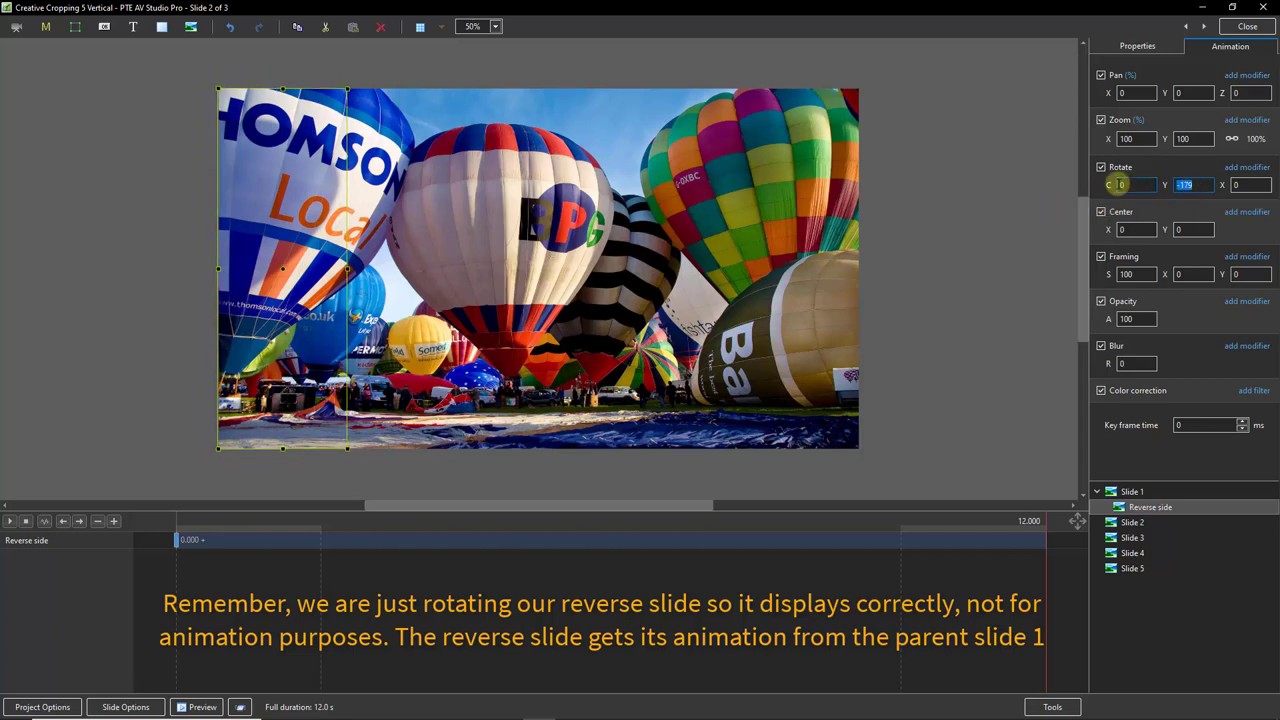
{"action": "type", "text": "-180"}
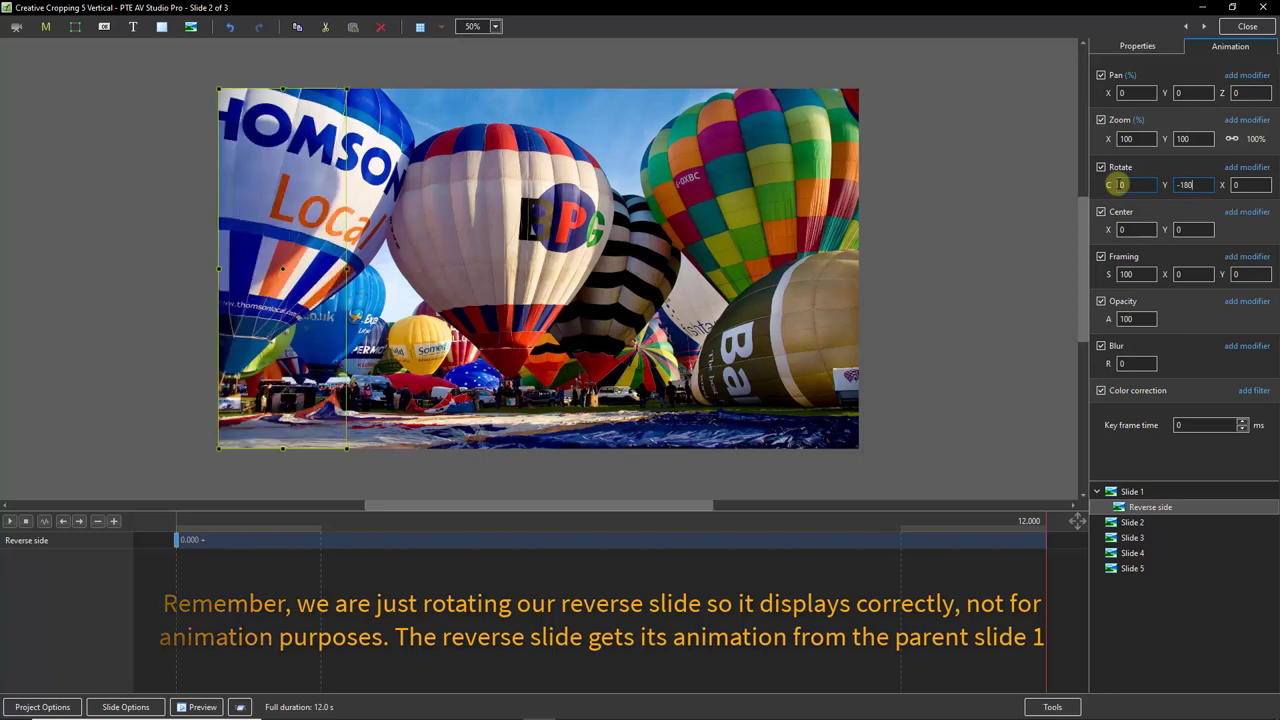
{"action": "left_click", "coordinate": [1130, 493]}
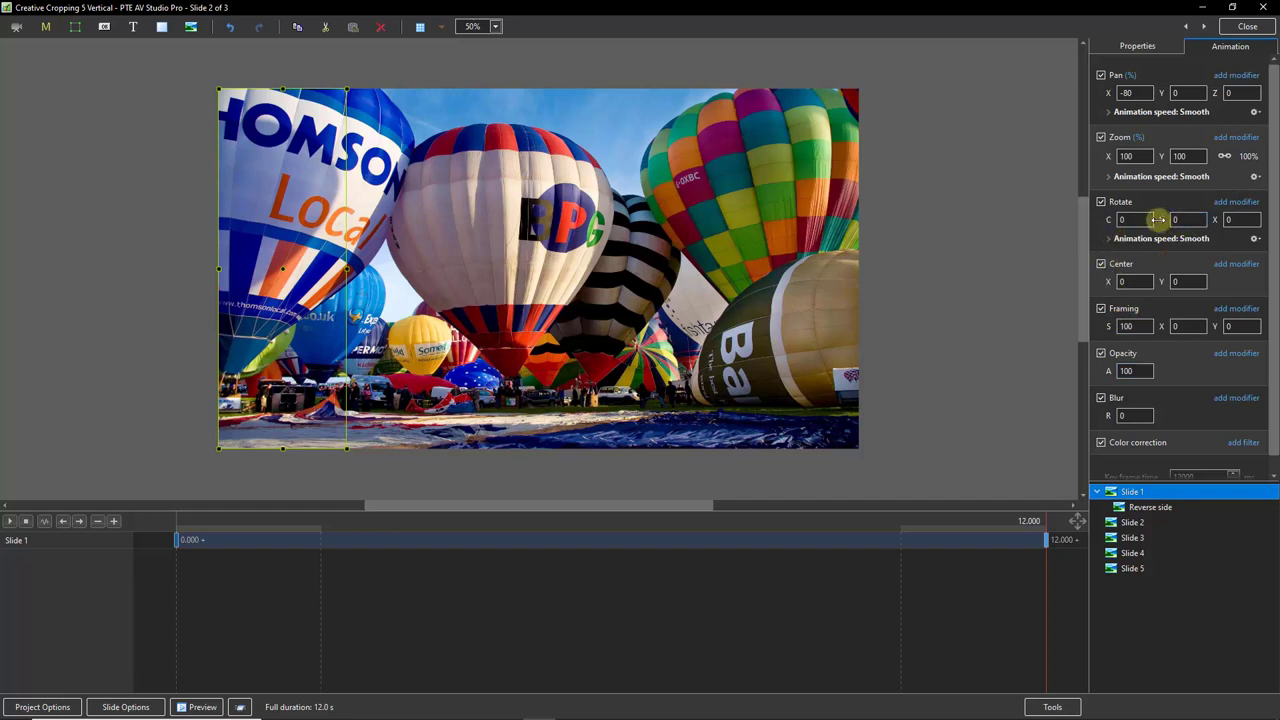
{"action": "mouse_move", "coordinate": [1158, 219]}
{"action": "left_mouse_down"}
{"action": "mouse_move", "coordinate": [1034, 223]}
{"action": "mouse_move", "coordinate": [1229, 217]}
{"action": "mouse_move", "coordinate": [1163, 219]}
{"action": "left_mouse_up"}
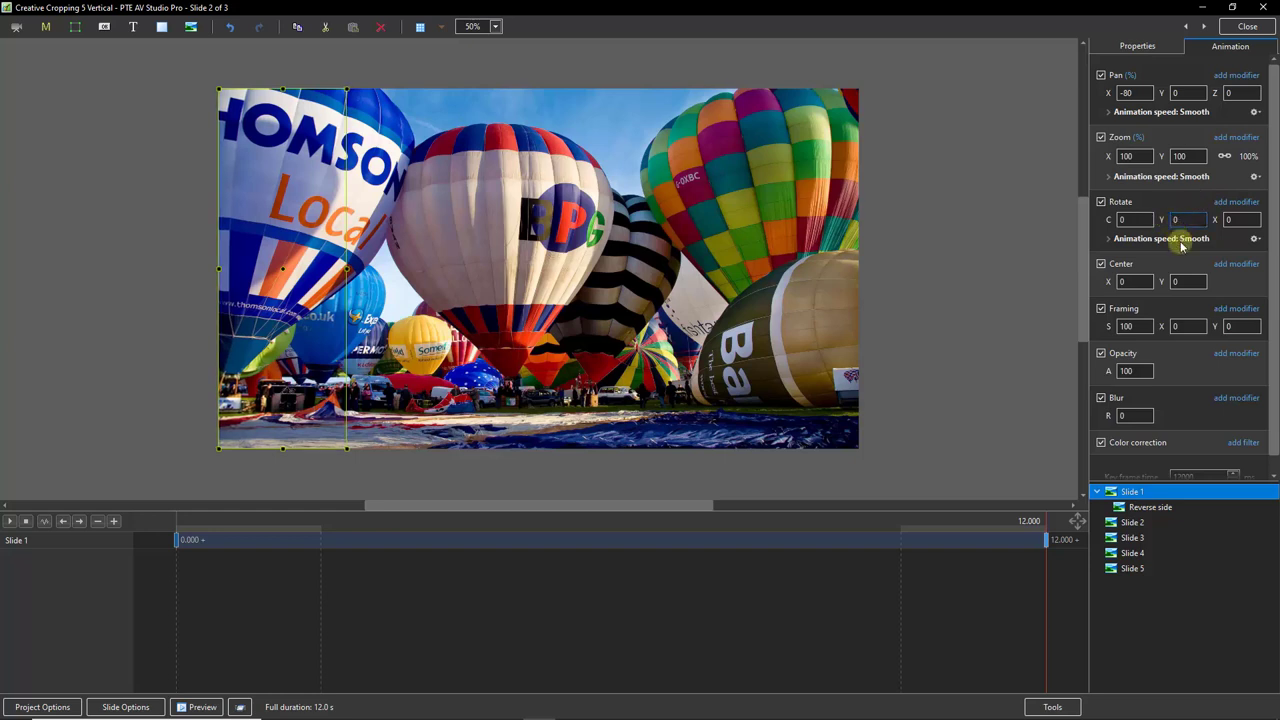
Select Slide 2 and add the 'Reverse side' picture as its child image.
{"action": "left_click", "coordinate": [1133, 523]}
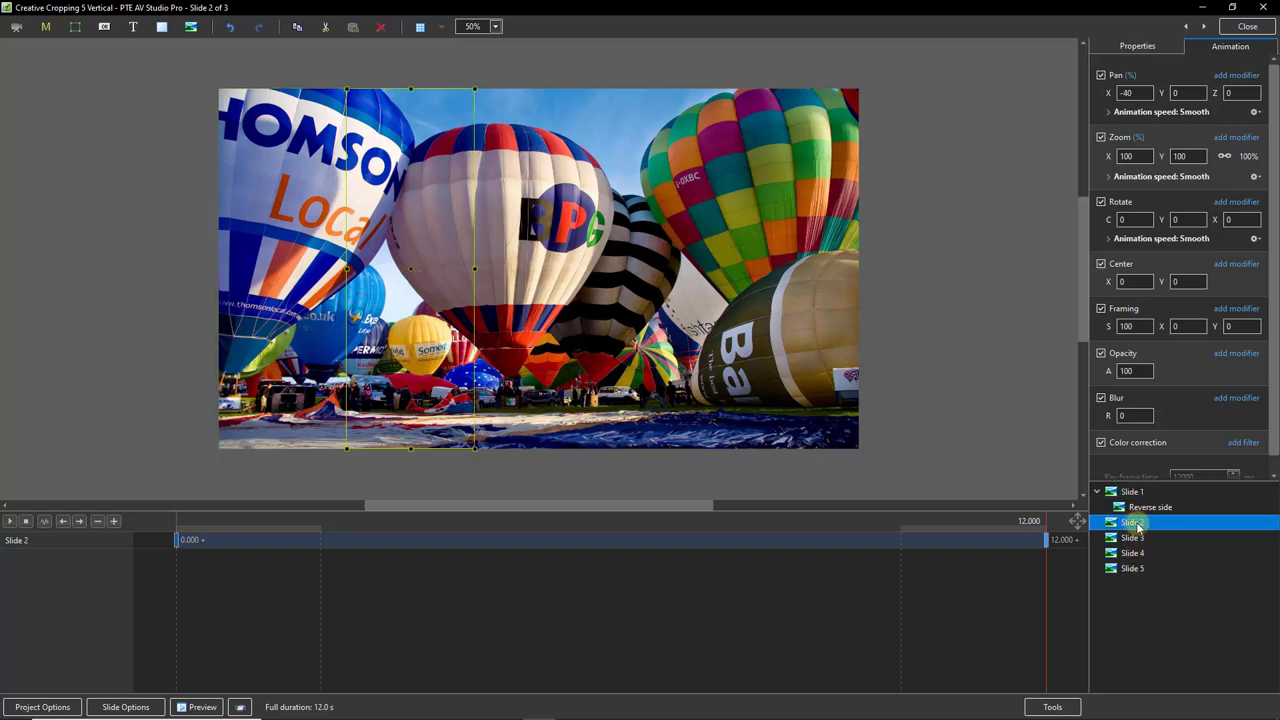
{"action": "right_click", "coordinate": [1138, 524]}
{"action": "mouse_move", "coordinate": [1150, 530]}
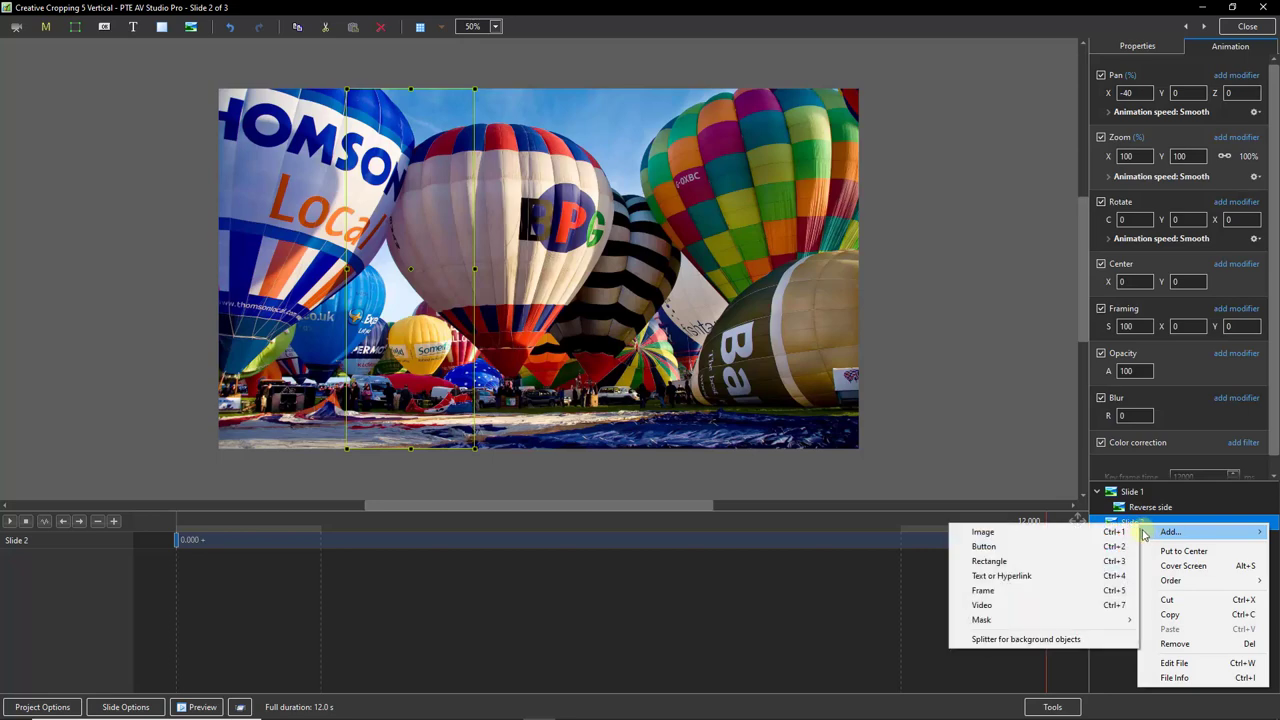
{"action": "left_click", "coordinate": [1080, 531]}
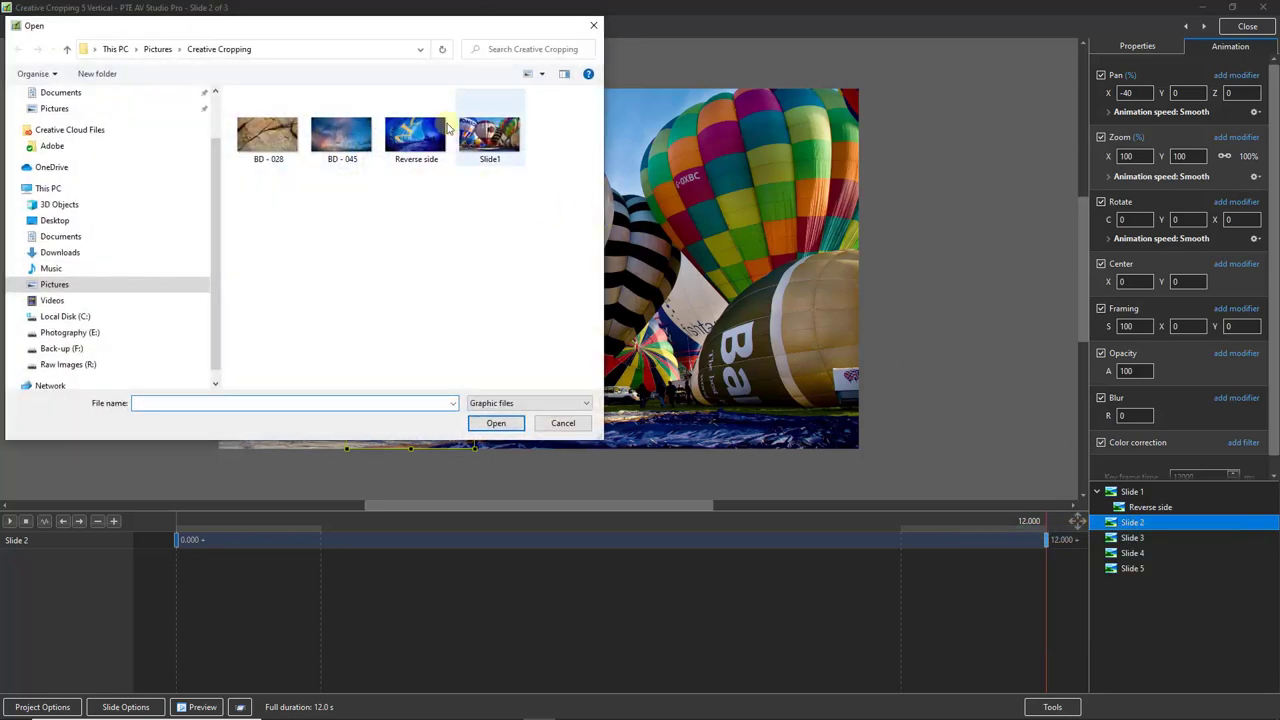
{"action": "double_click", "coordinate": [416, 133]}
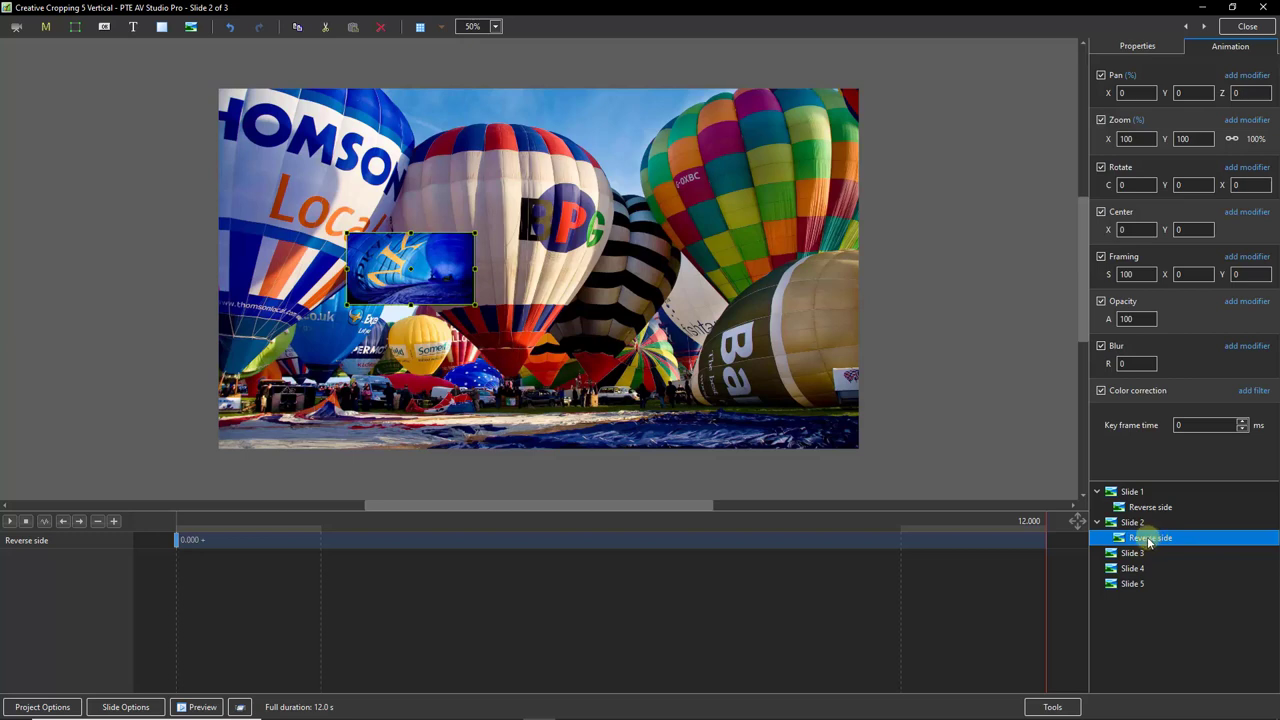
Crop Slide 2's Reverse side Right 60, Left 20 and turn off Show back side.
{"action": "left_click", "coordinate": [1138, 50]}
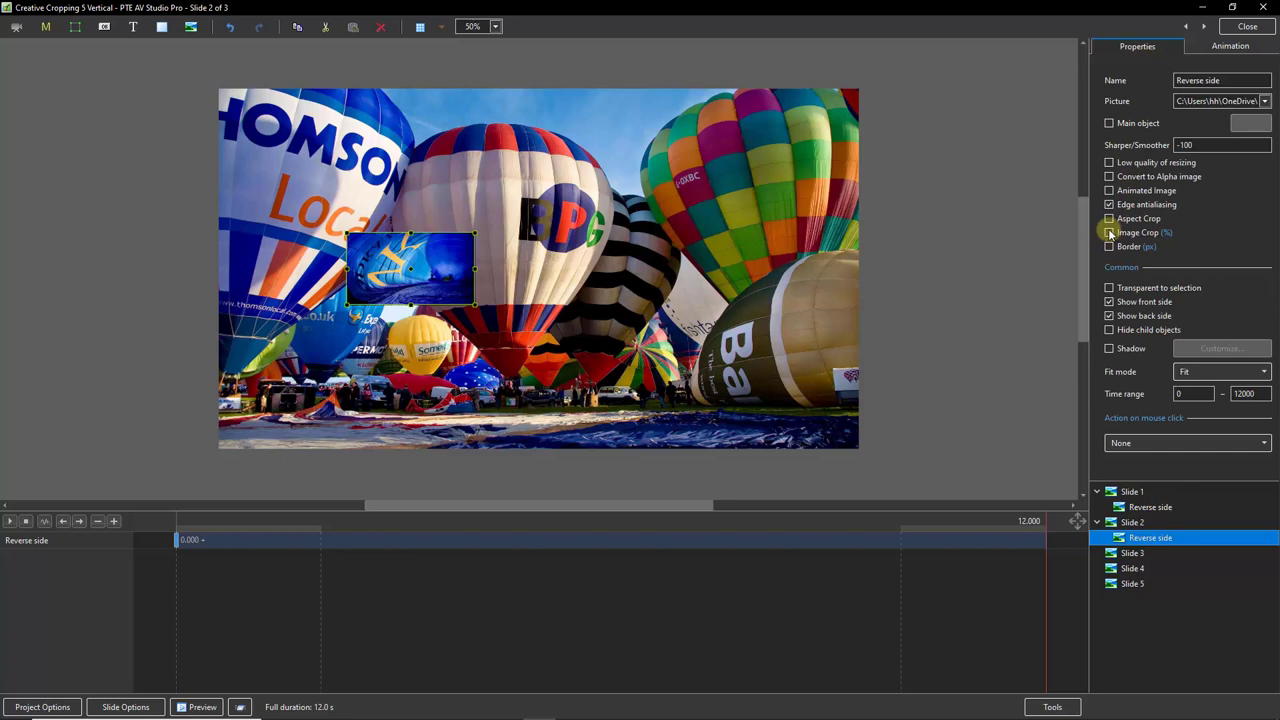
{"action": "left_click", "coordinate": [1110, 232]}
{"action": "left_click", "coordinate": [1178, 291]}
{"action": "left_click_drag", "start_coordinate": [1178, 291], "coordinate": [1117, 289]}
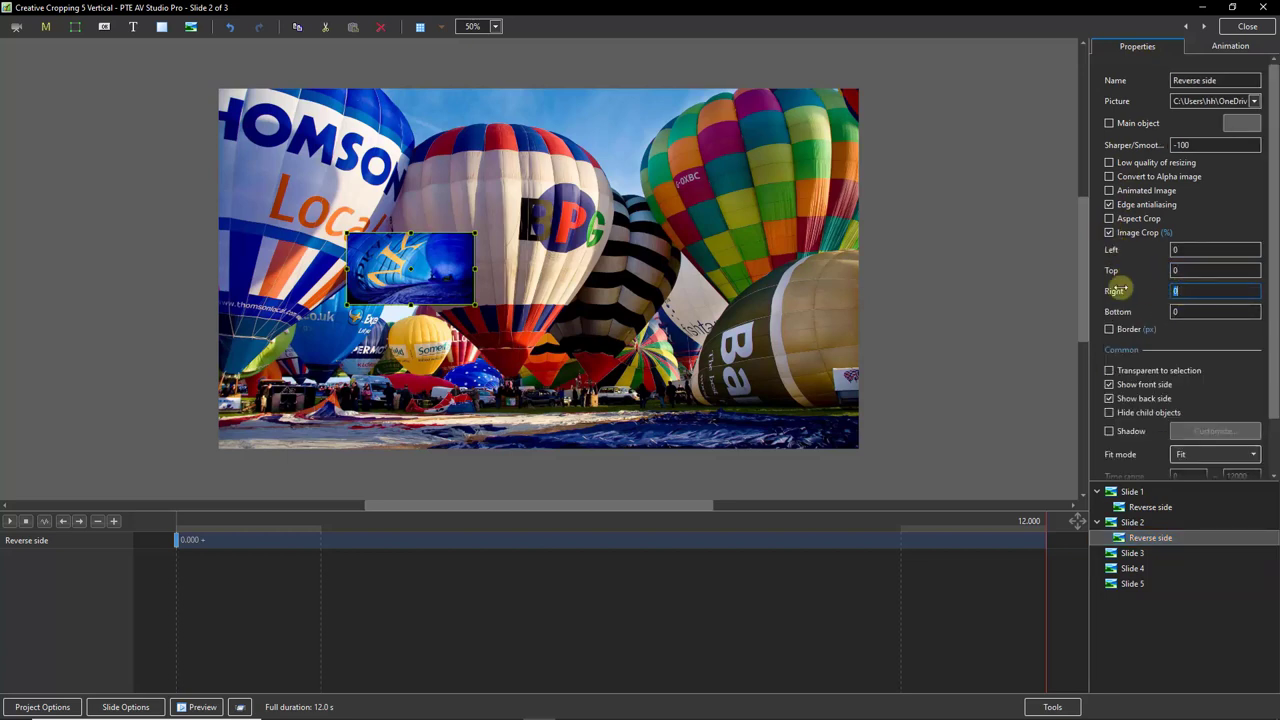
{"action": "type", "text": "60"}
{"action": "left_click", "coordinate": [1185, 249]}
{"action": "left_click_drag", "start_coordinate": [1185, 249], "coordinate": [1101, 251]}
{"action": "type", "text": "20"}
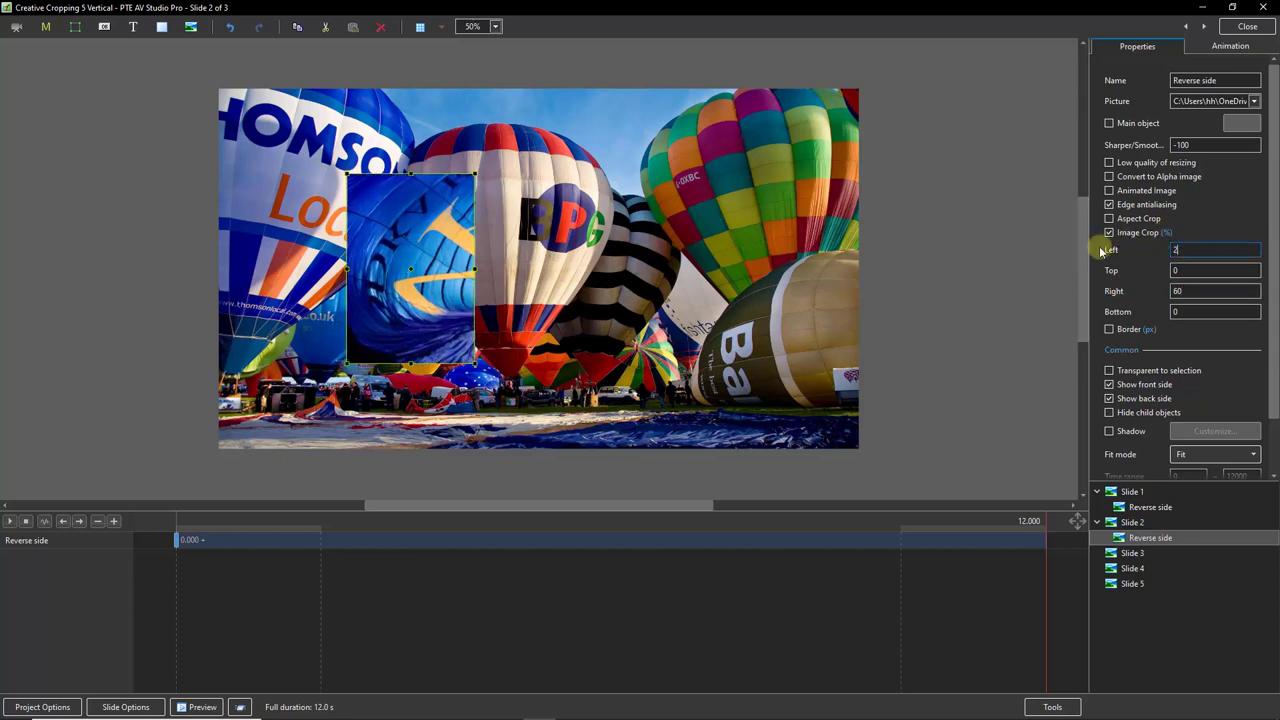
{"action": "left_click", "coordinate": [1108, 398]}
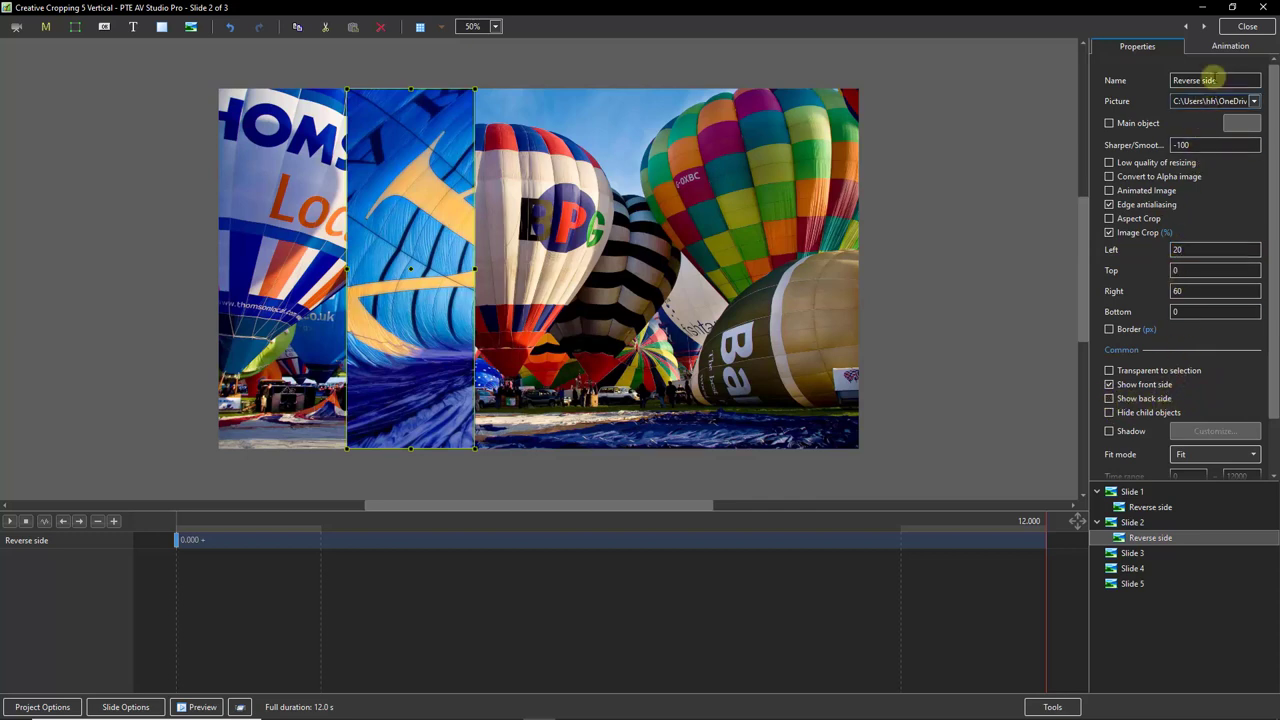
Set the Reverse side image's Rotate Y to -180.
{"action": "left_click", "coordinate": [1221, 50]}
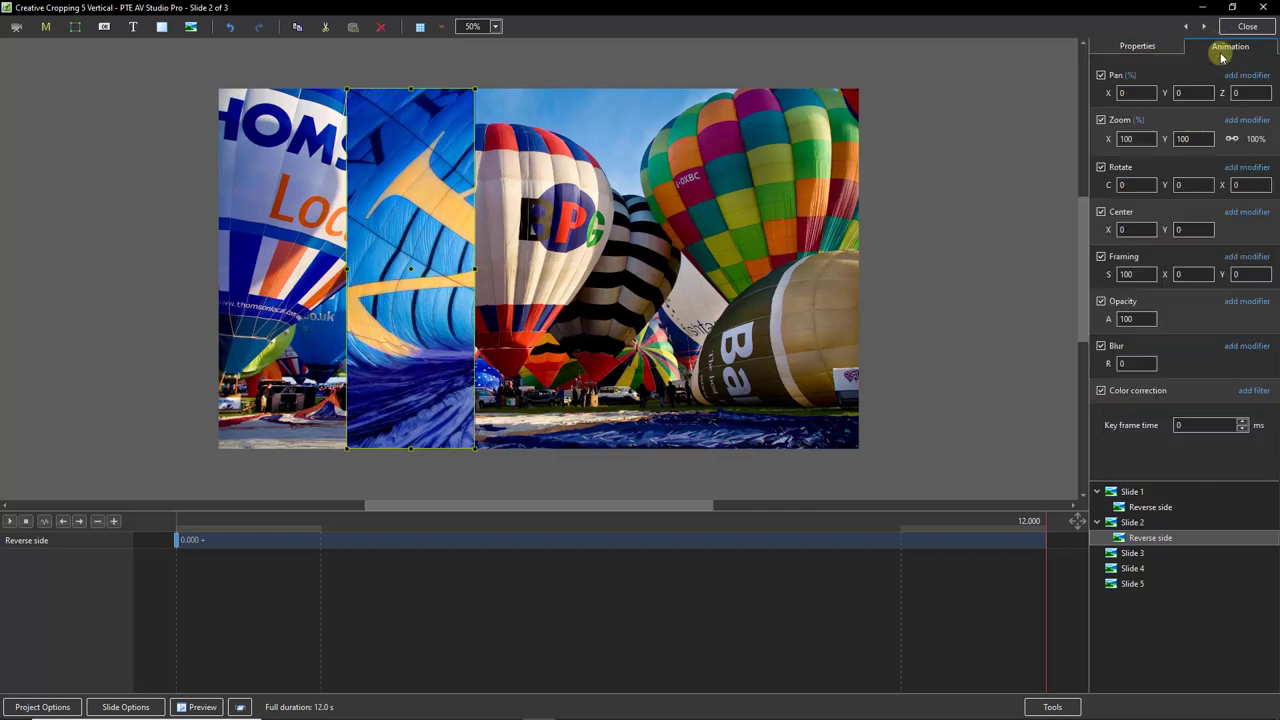
{"action": "left_click", "coordinate": [1178, 185]}
{"action": "left_click_drag", "start_coordinate": [1178, 185], "coordinate": [1106, 186]}
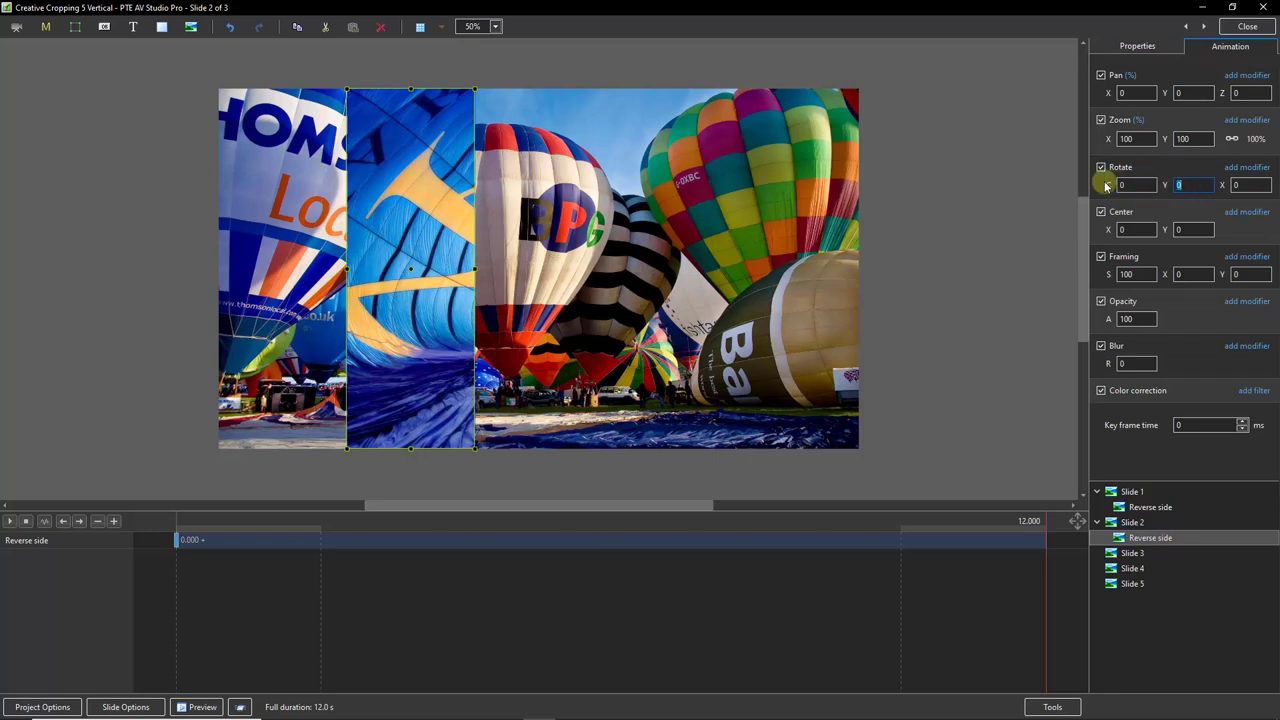
{"action": "type", "text": "-180"}
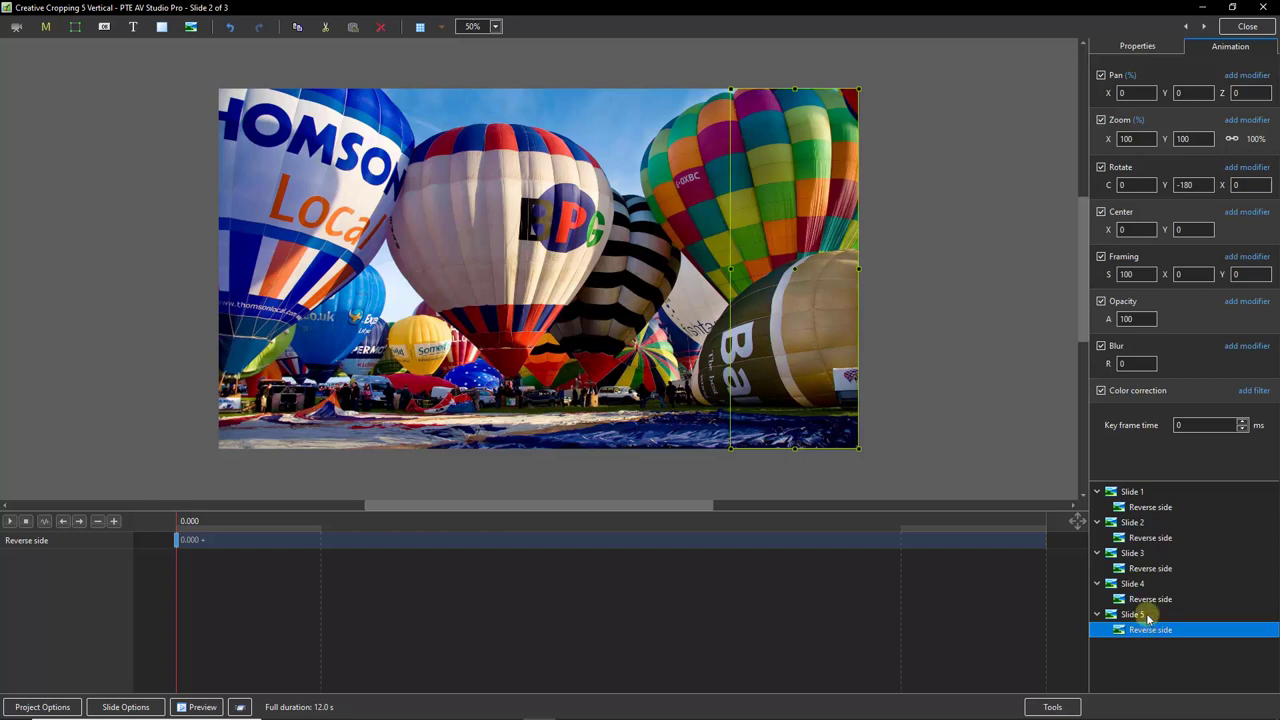
{"action": "left_click", "coordinate": [1130, 492]}
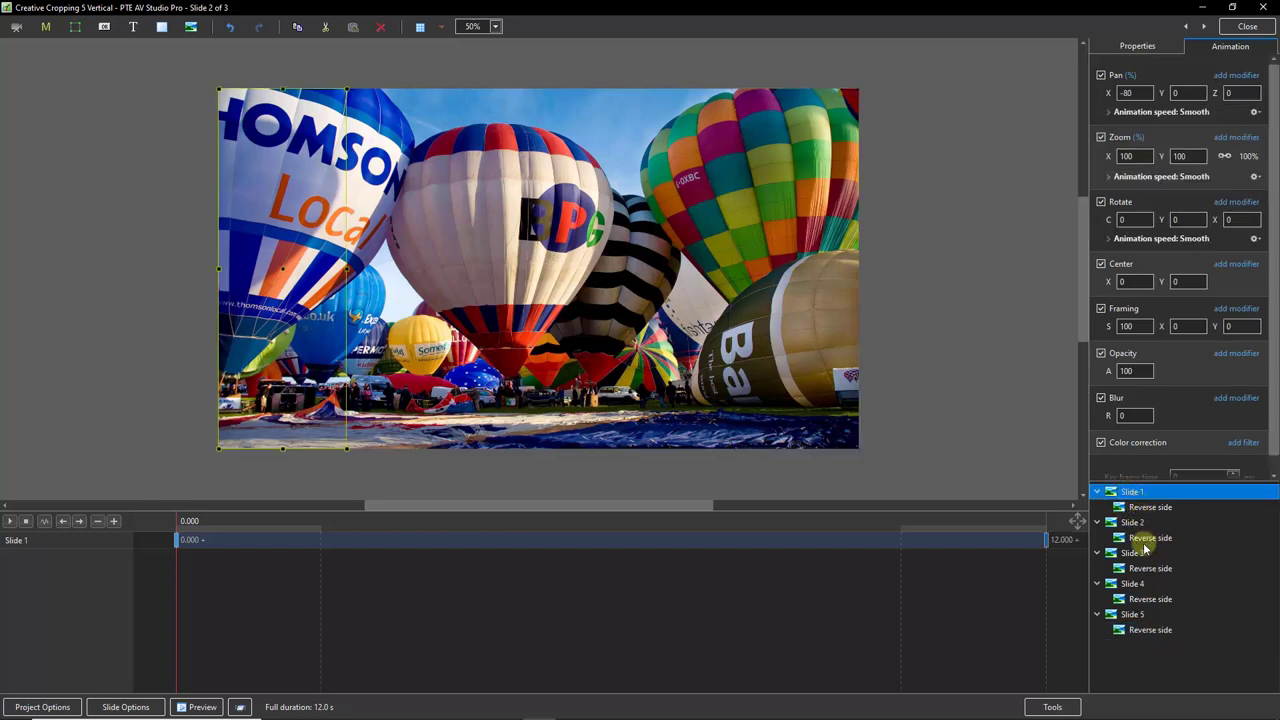
{"action": "left_click", "coordinate": [1130, 522], "text": "ctrl"}
{"action": "left_click", "coordinate": [1130, 553], "text": "ctrl"}
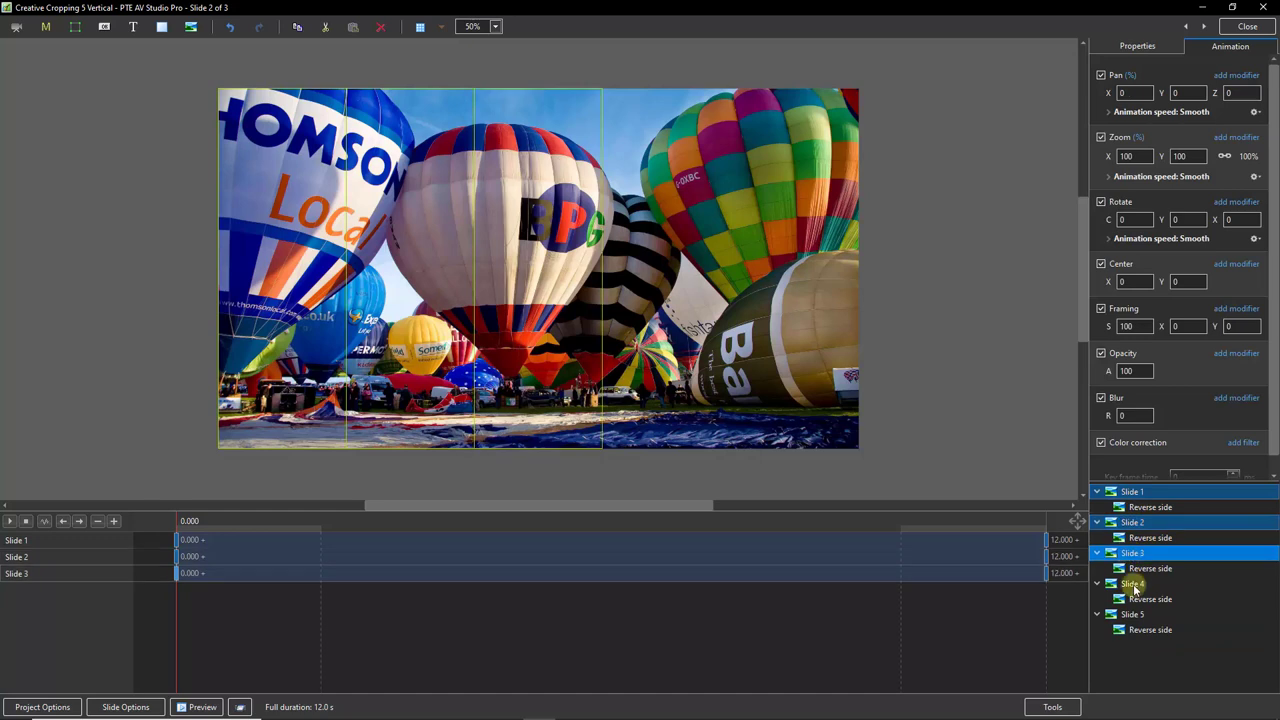
{"action": "left_click", "coordinate": [1131, 583], "text": "ctrl"}
{"action": "left_click", "coordinate": [1130, 614], "text": "ctrl"}
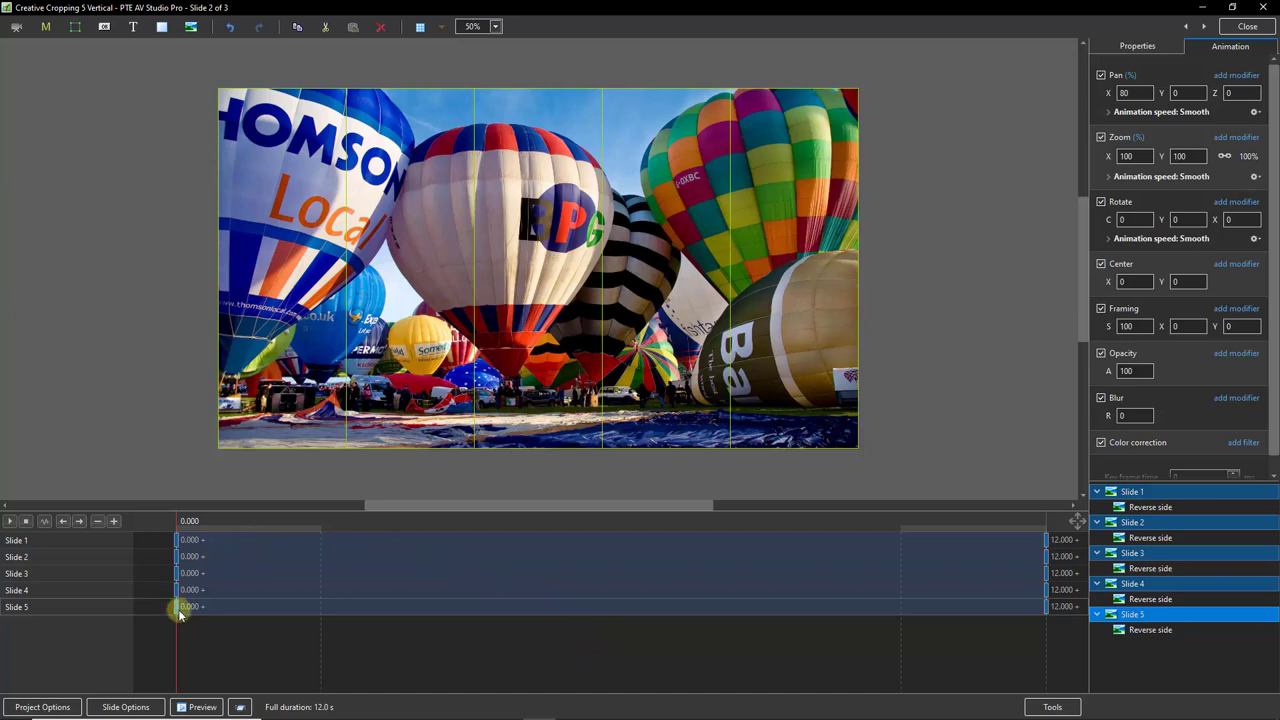
{"action": "left_click", "coordinate": [177, 541]}
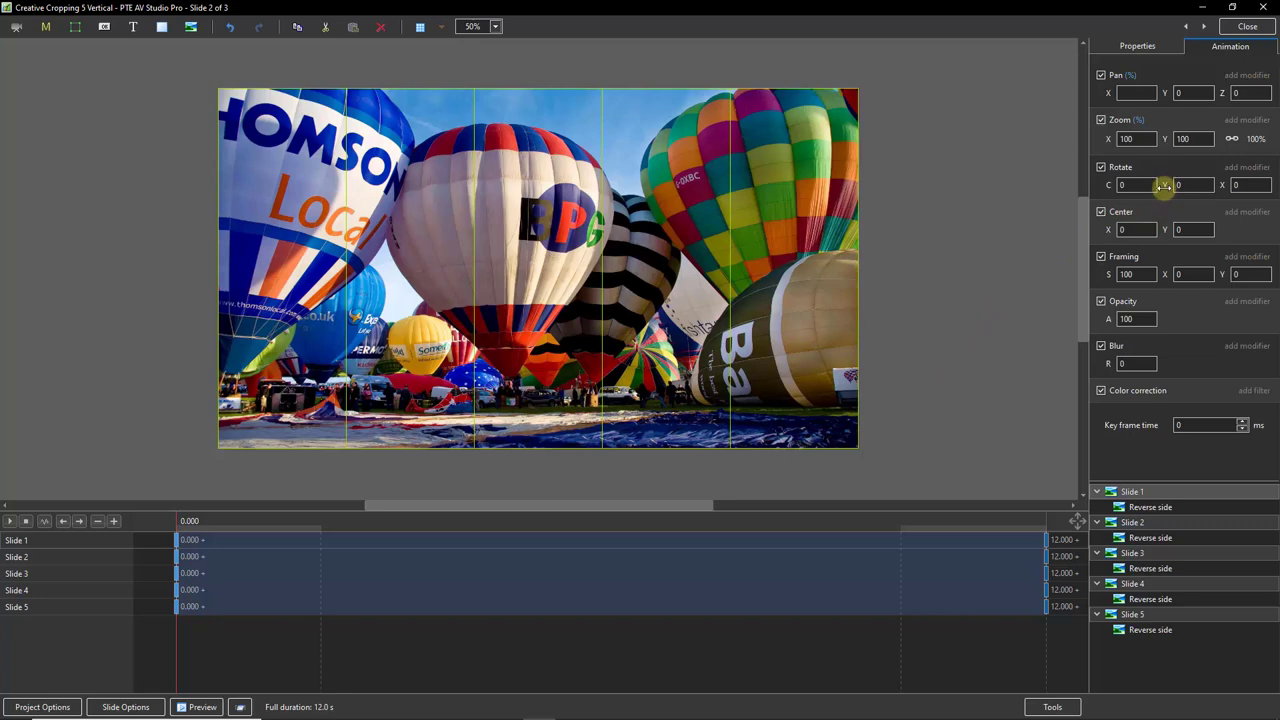
{"action": "left_click_drag", "start_coordinate": [1163, 188], "coordinate": [1047, 207]}
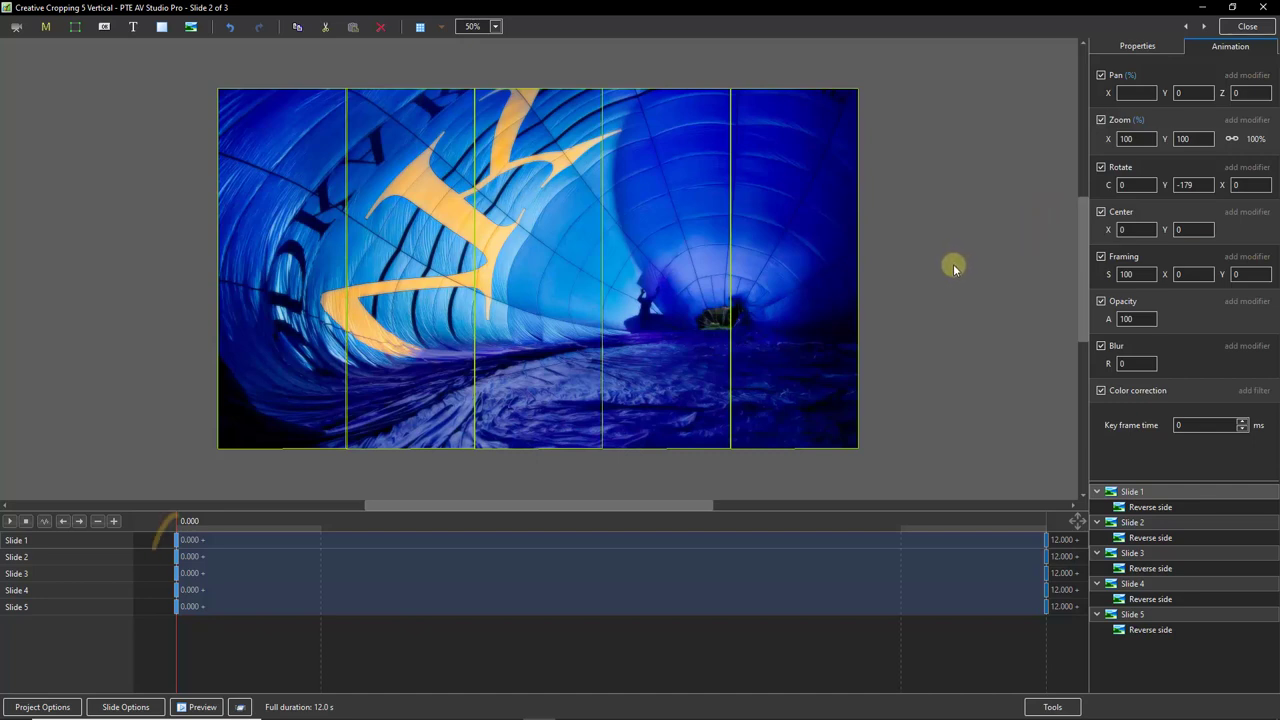
{"action": "double_click", "coordinate": [1165, 185]}
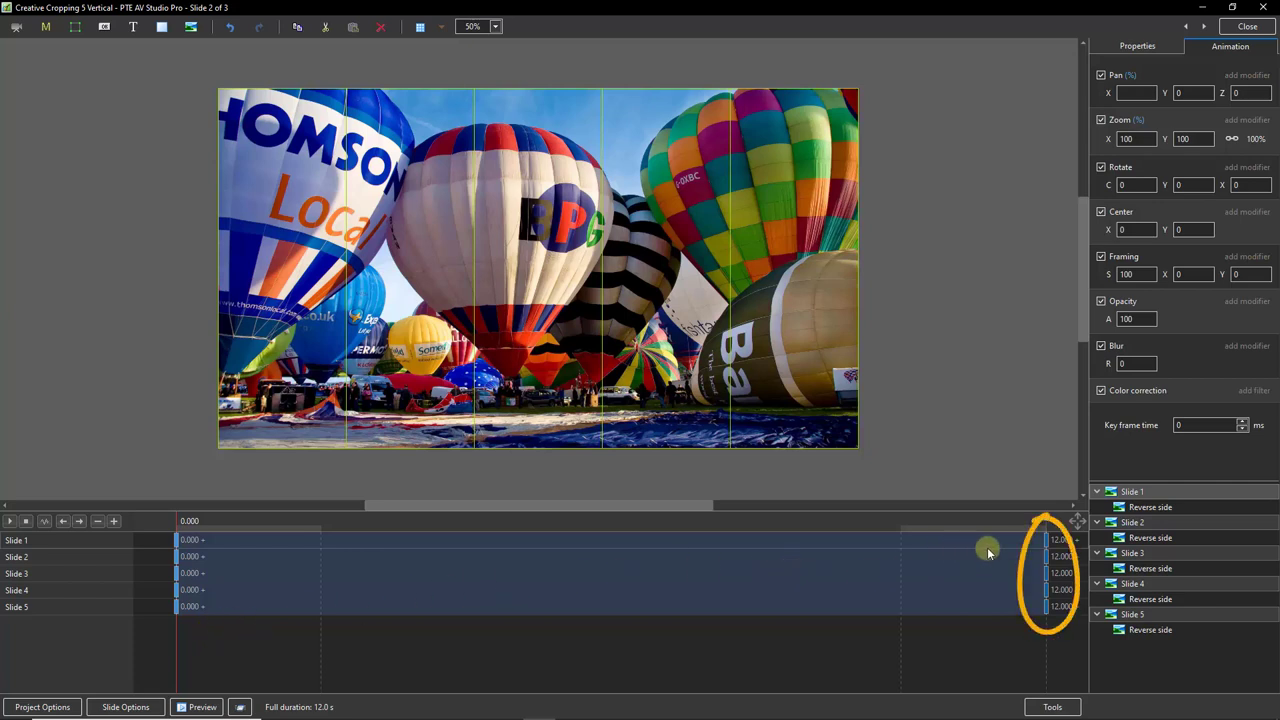
Set all five strips' 12.000 end keyframes to Rotate Y -180° so they end on the blue side.
{"action": "left_click", "coordinate": [1045, 542]}
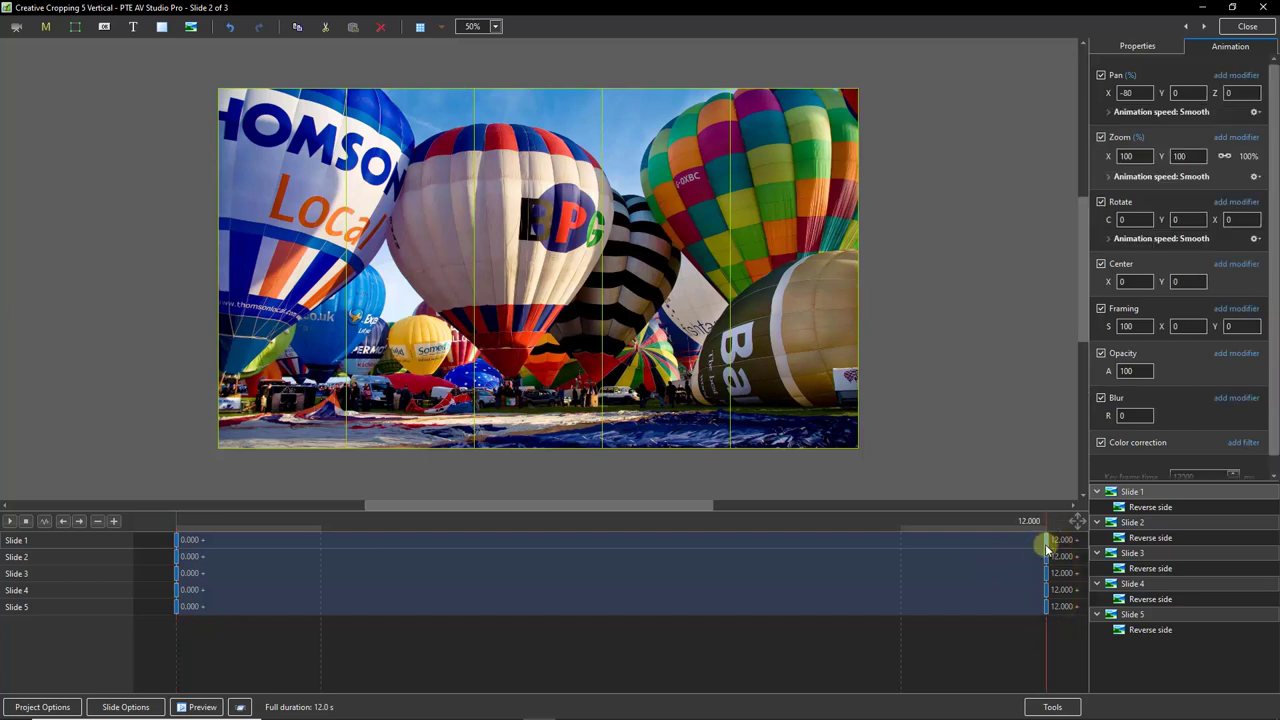
{"action": "left_click", "coordinate": [1045, 607], "text": "shift"}
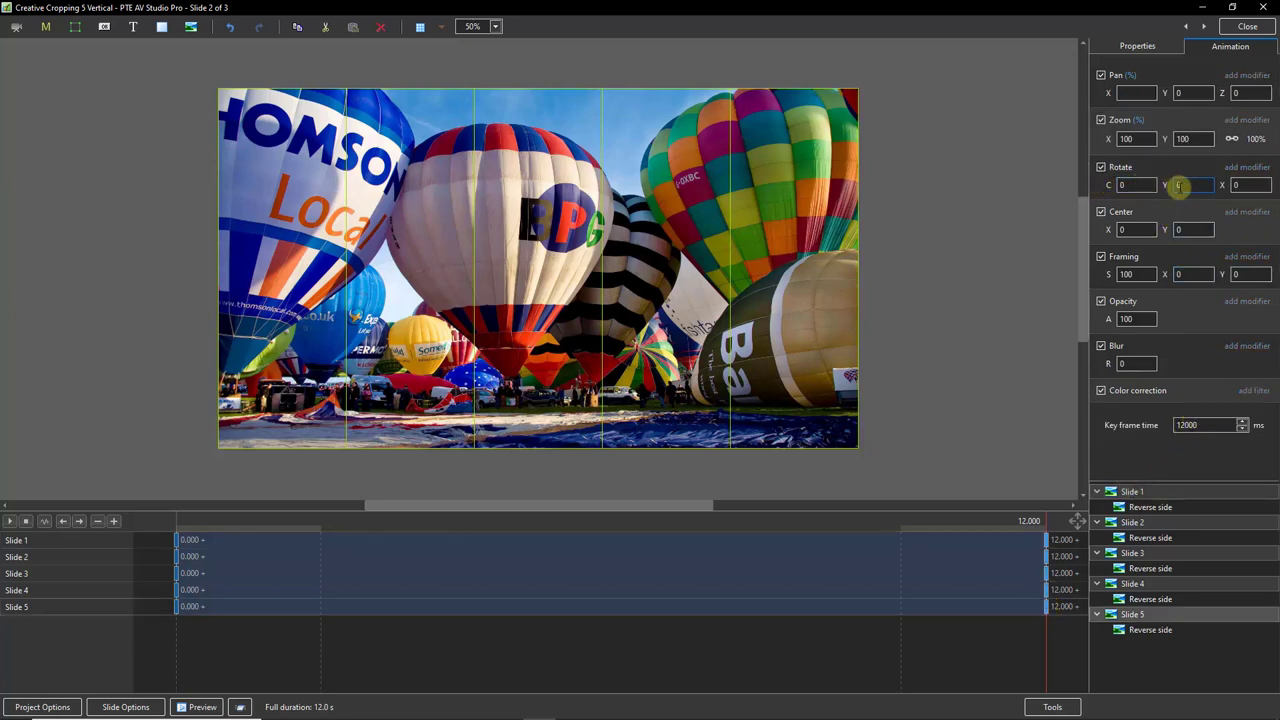
{"action": "left_click", "coordinate": [1166, 184]}
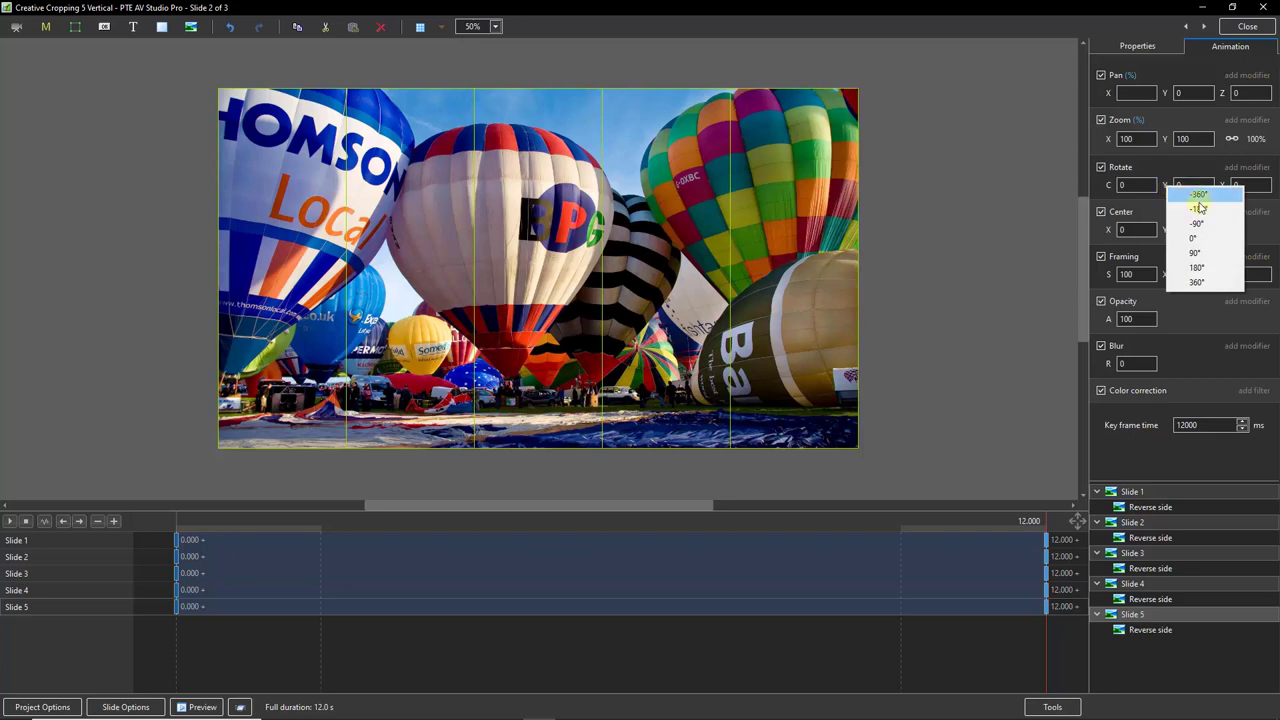
{"action": "left_click", "coordinate": [1197, 209]}
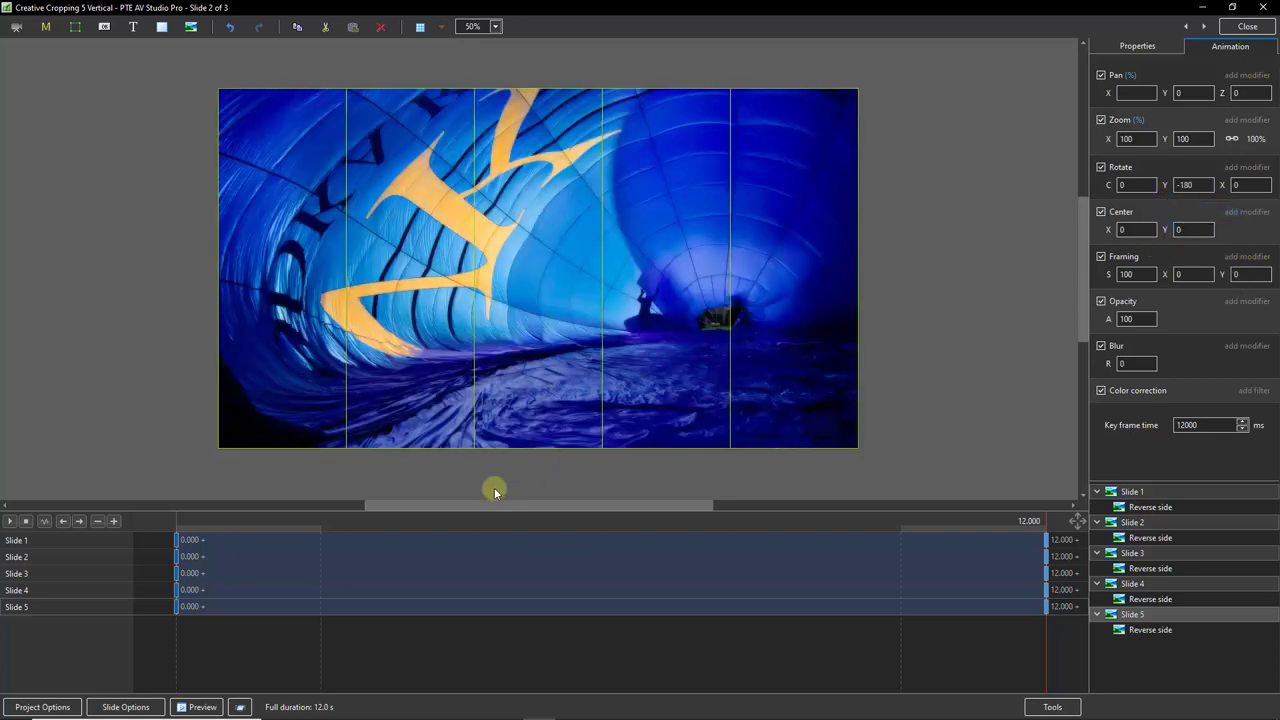
{"action": "left_click", "coordinate": [179, 541]}
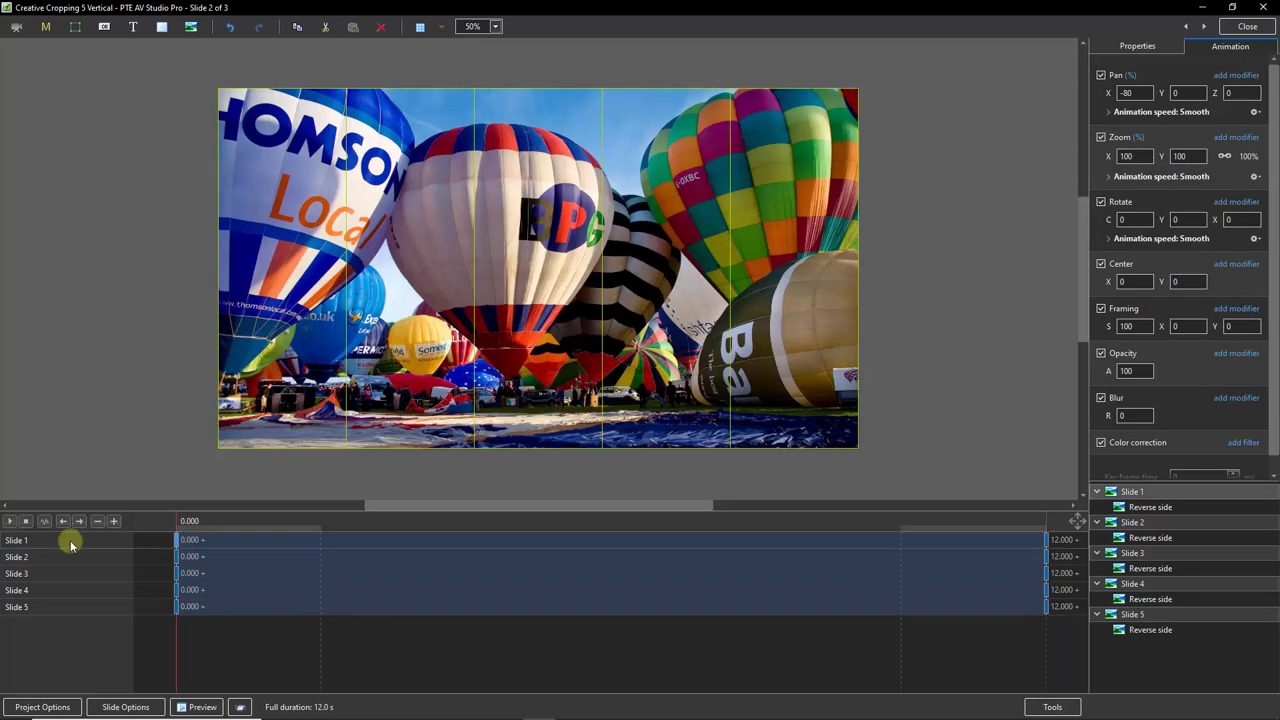
{"action": "left_click", "coordinate": [9, 521]}
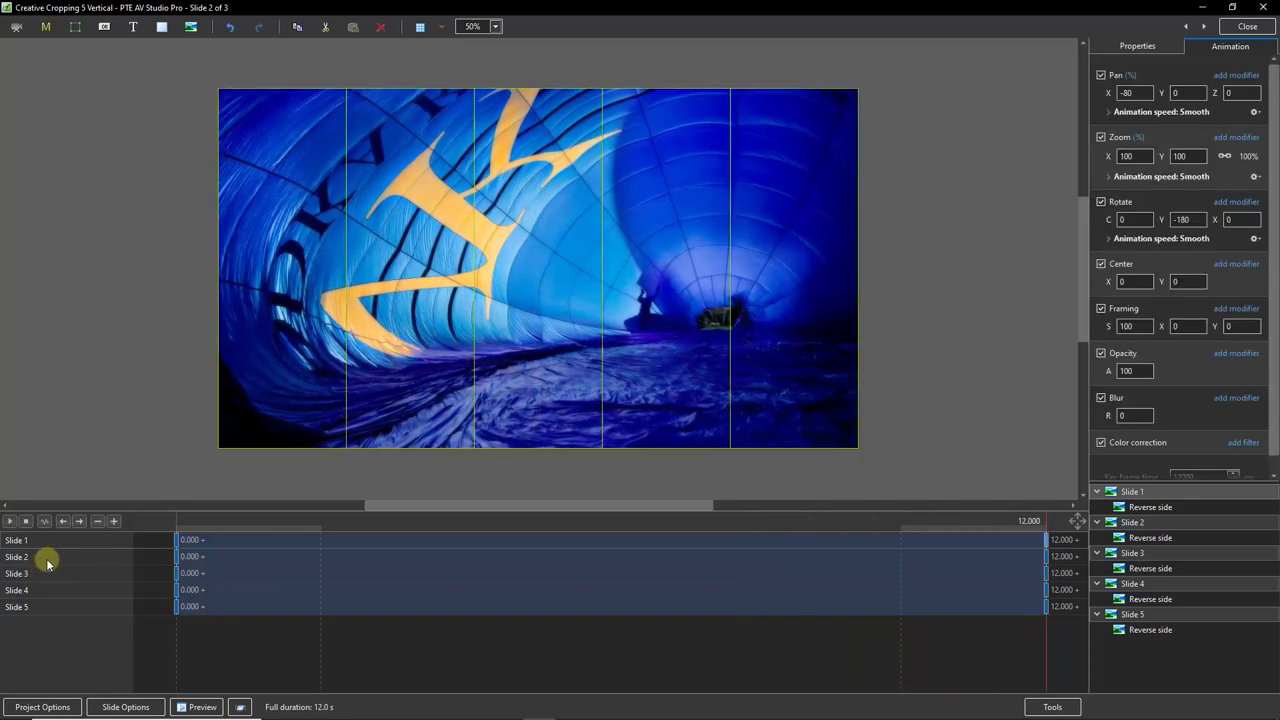
{"action": "left_click", "coordinate": [178, 540]}
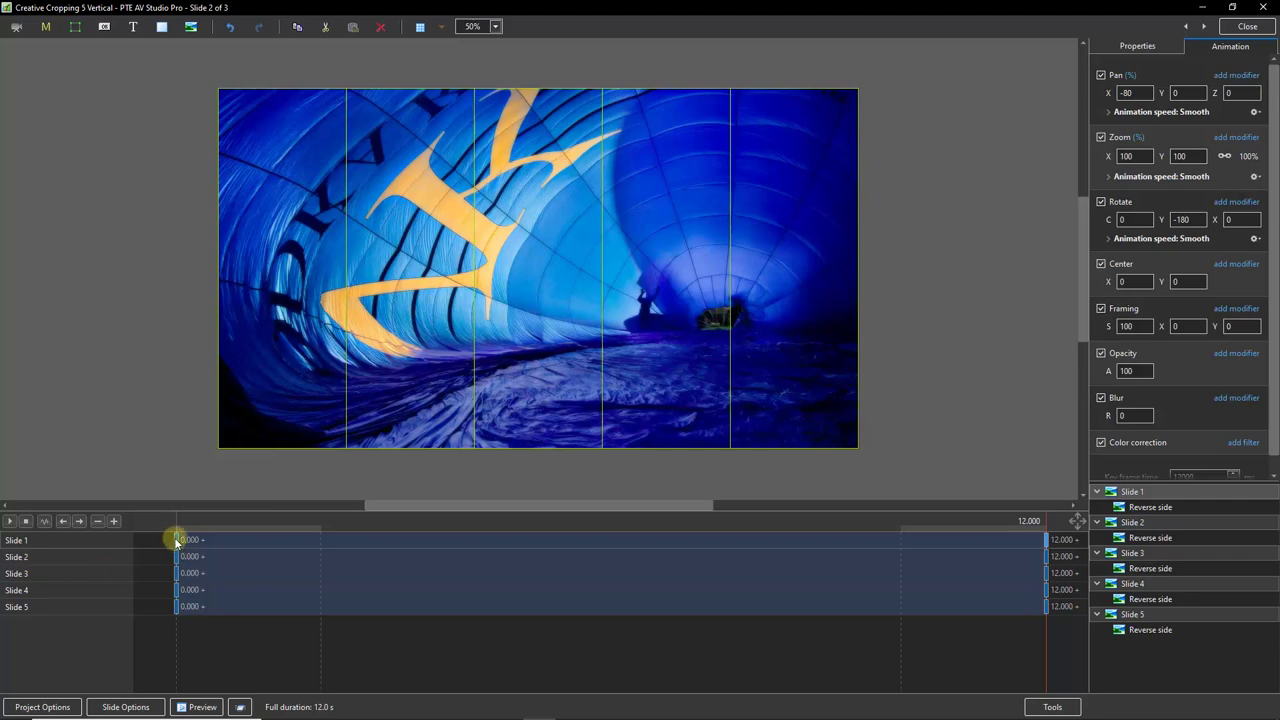
{"action": "left_click", "coordinate": [177, 606]}
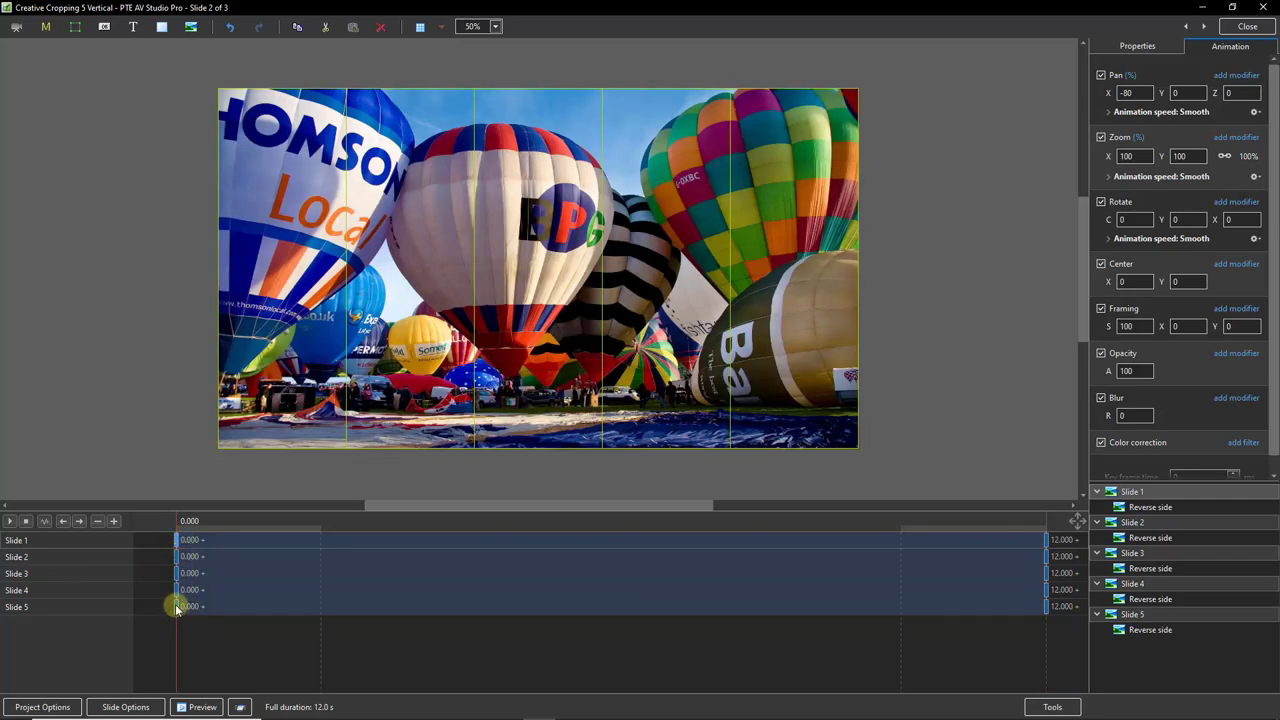
Drag the five start keyframes to 5.049 s and the 12.000 end keyframes to 6.557 s.
{"action": "left_click_drag", "start_coordinate": [175, 608], "coordinate": [573, 622]}
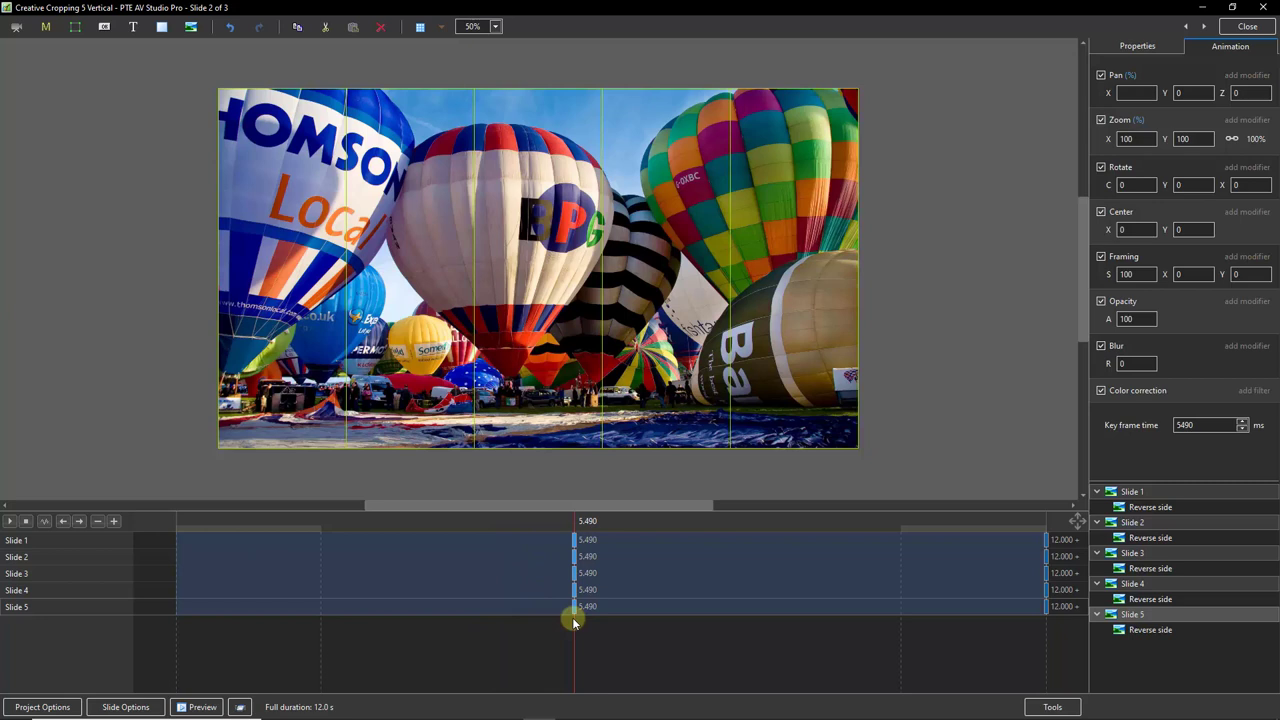
{"action": "left_click_drag", "start_coordinate": [572, 614], "coordinate": [542, 613]}
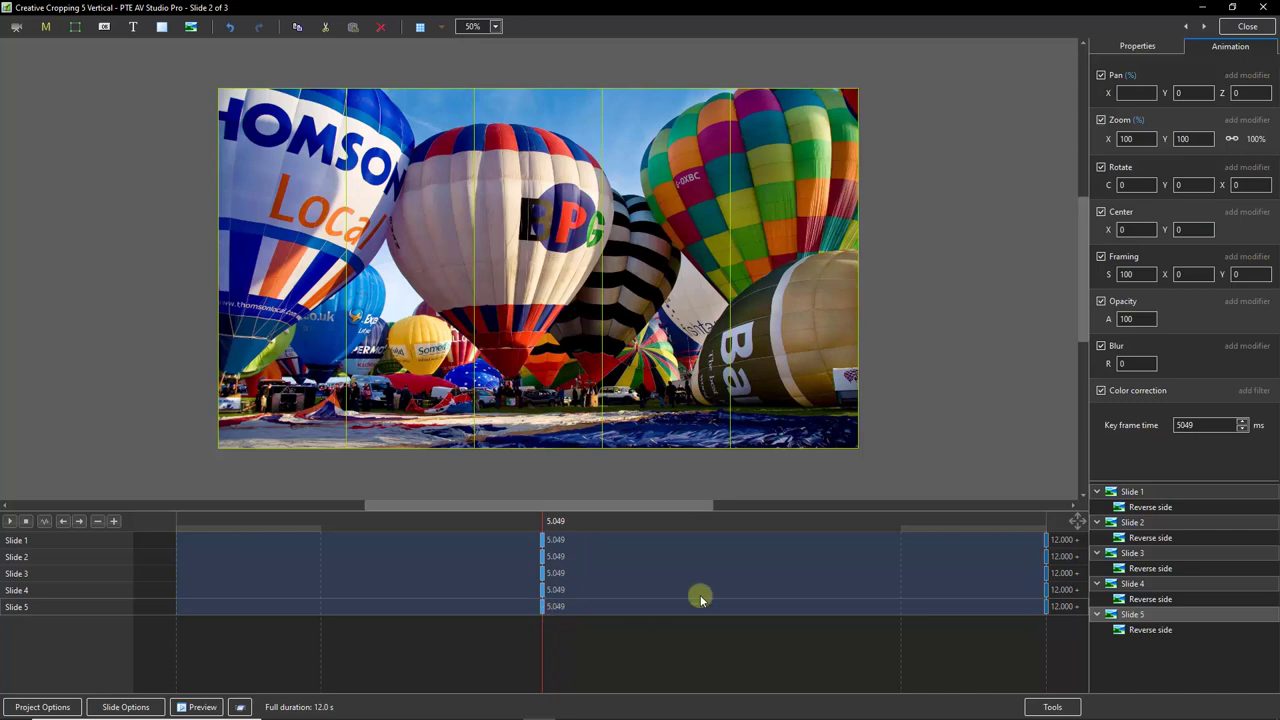
{"action": "left_click", "coordinate": [1046, 537]}
{"action": "left_click", "coordinate": [1045, 605]}
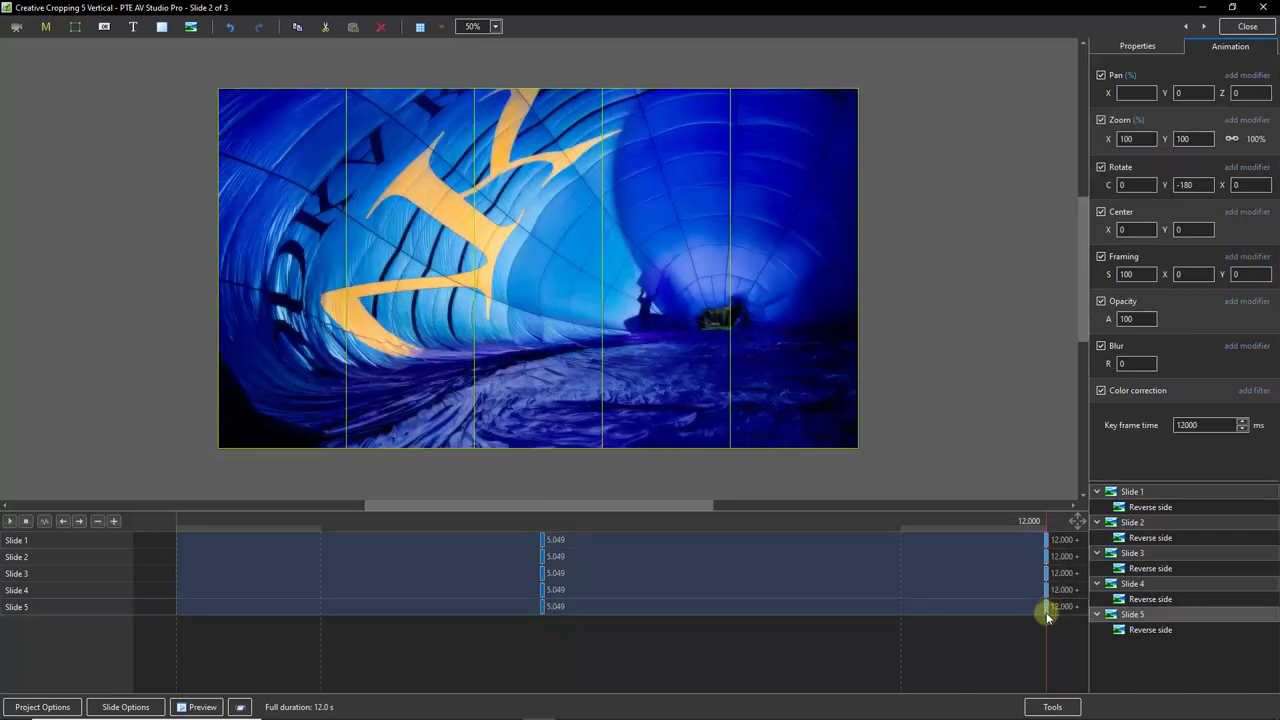
{"action": "left_click_drag", "start_coordinate": [1036, 611], "coordinate": [652, 605]}
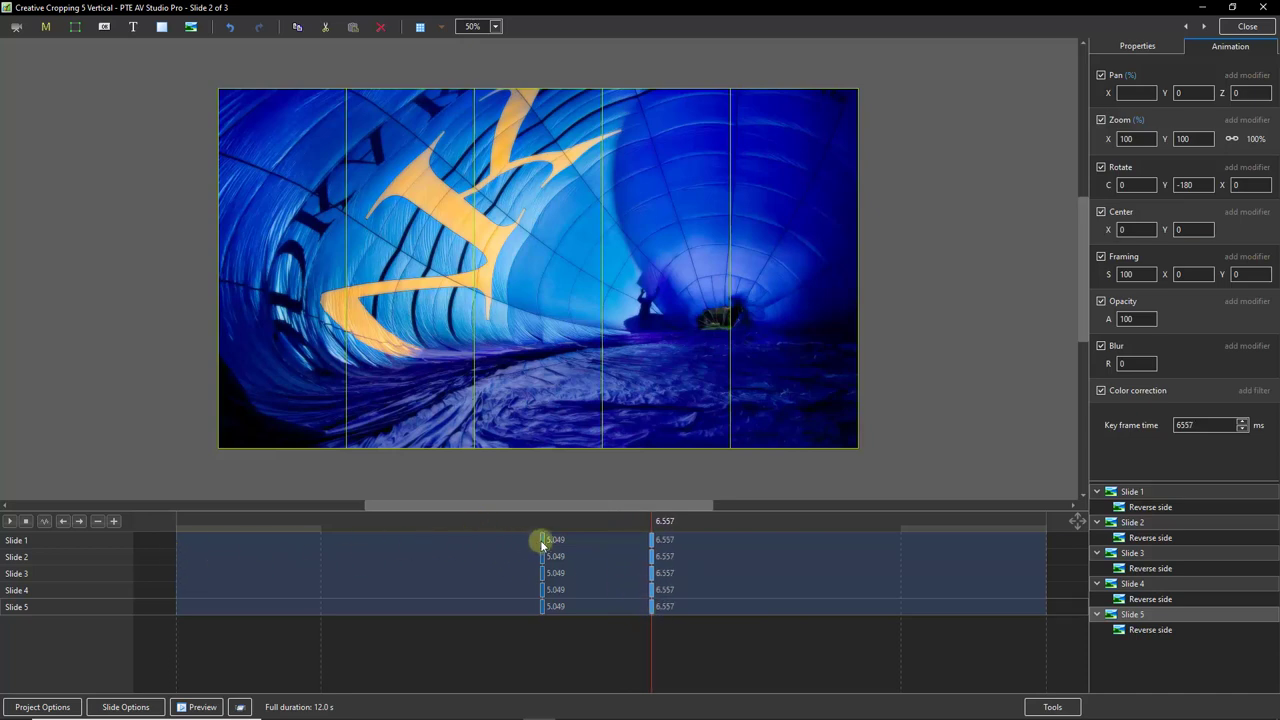
{"action": "left_click_drag", "start_coordinate": [322, 544], "coordinate": [497, 556]}
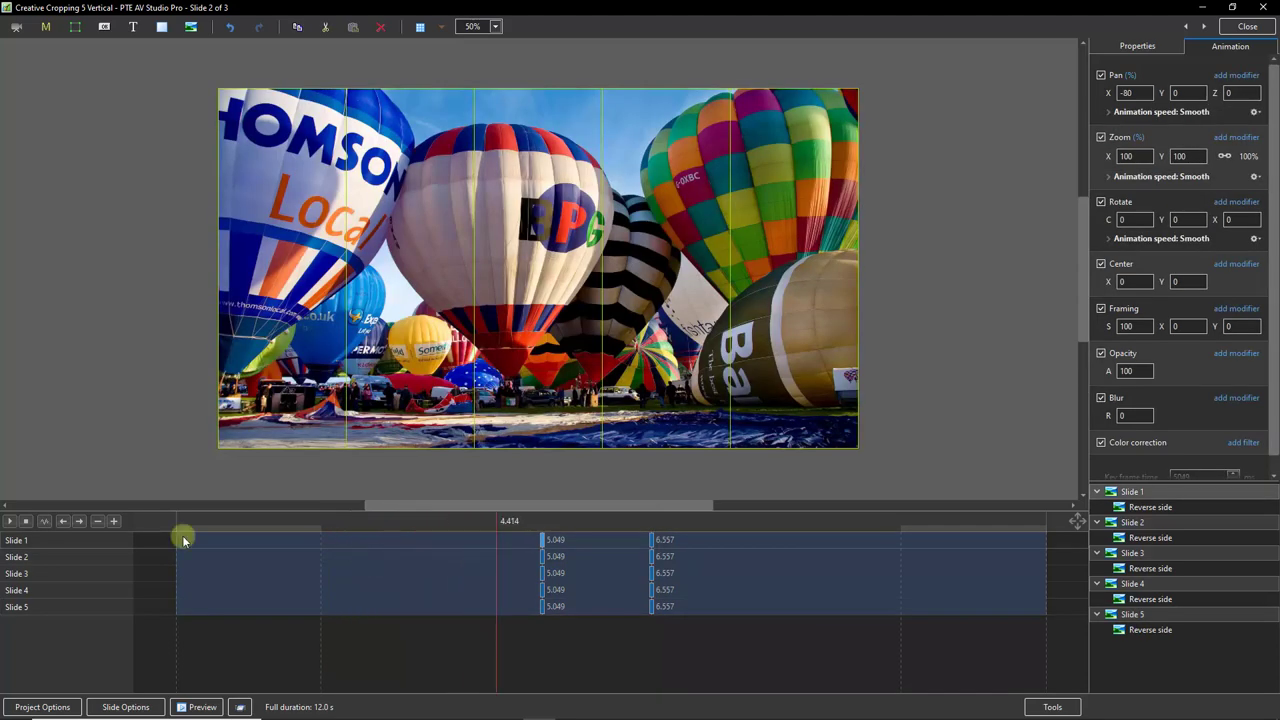
{"action": "left_click", "coordinate": [9, 521]}
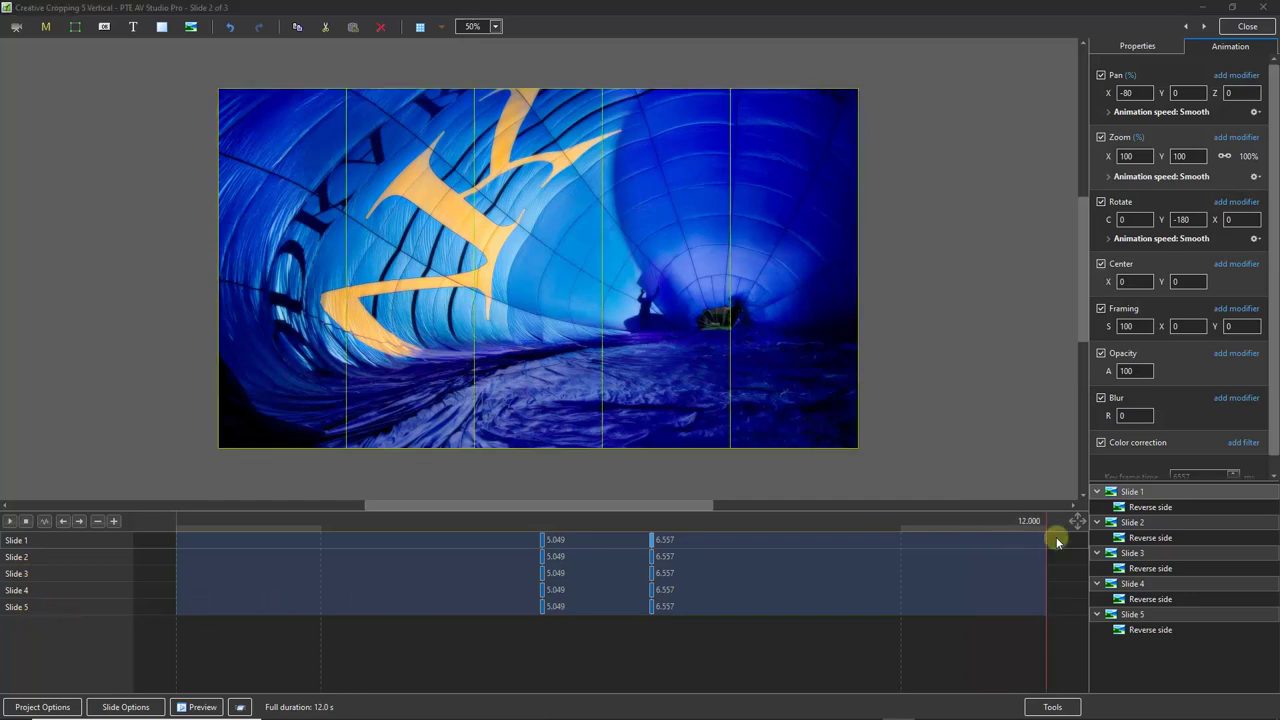
{"action": "left_click", "coordinate": [1130, 493]}
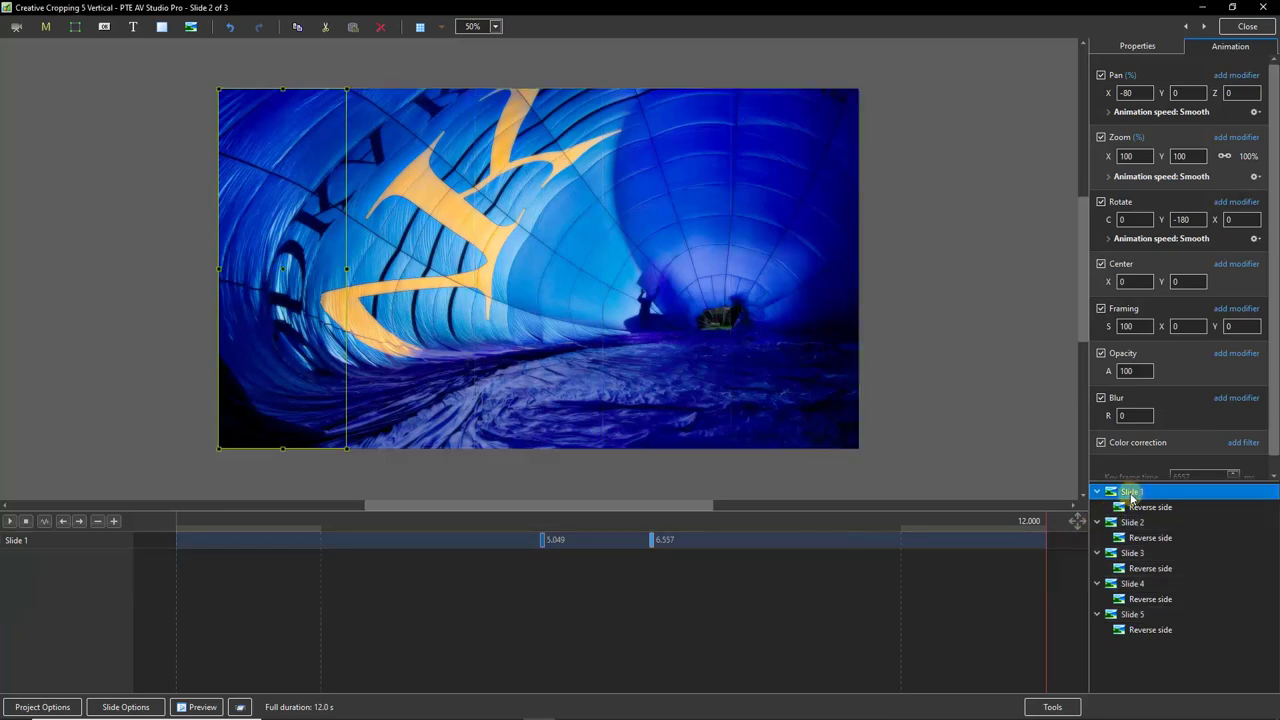
Return to the slide's start and make Slide 1's Reverse side a main object.
{"action": "left_click_drag", "start_coordinate": [1047, 572], "coordinate": [179, 591]}
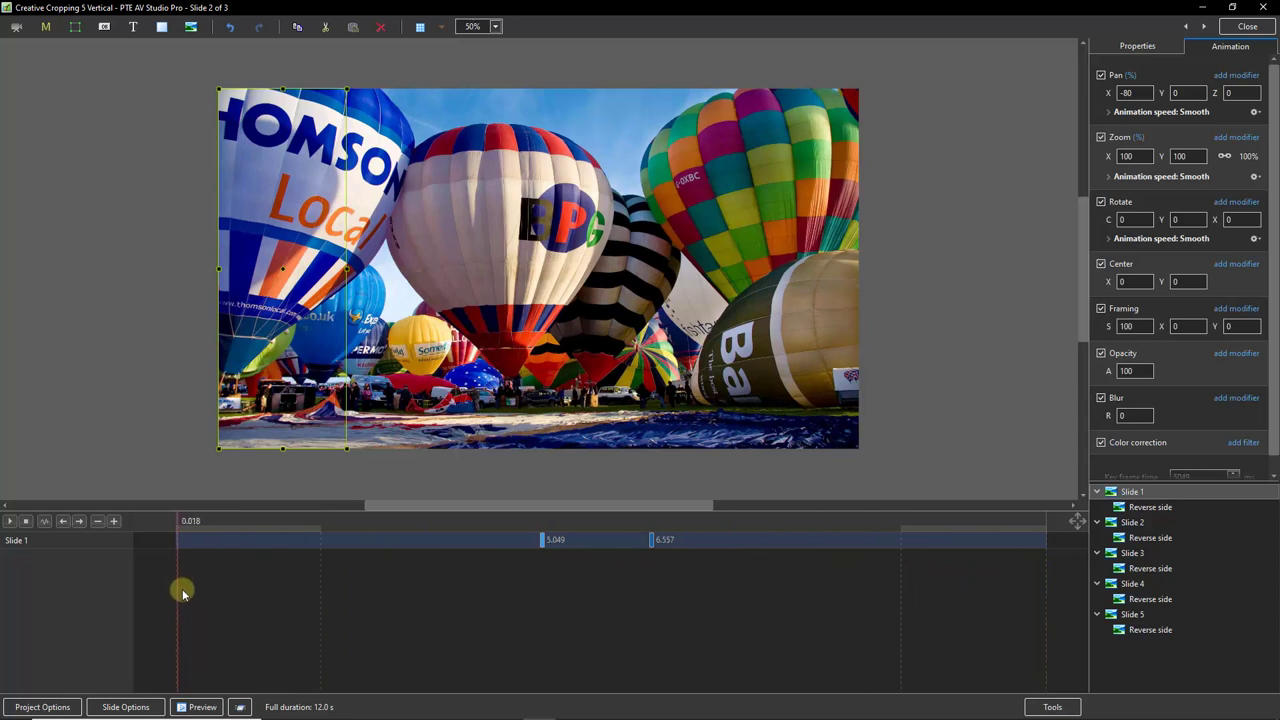
{"action": "left_click", "coordinate": [1140, 48]}
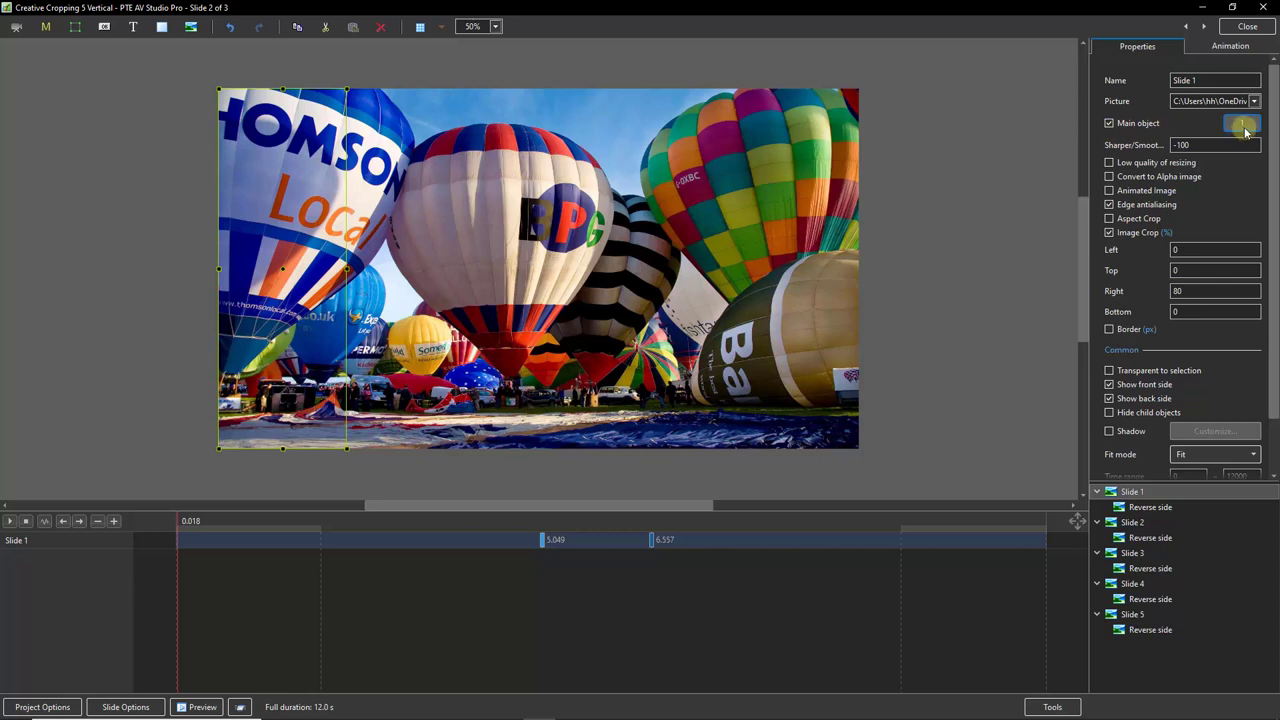
{"action": "left_click", "coordinate": [1147, 510]}
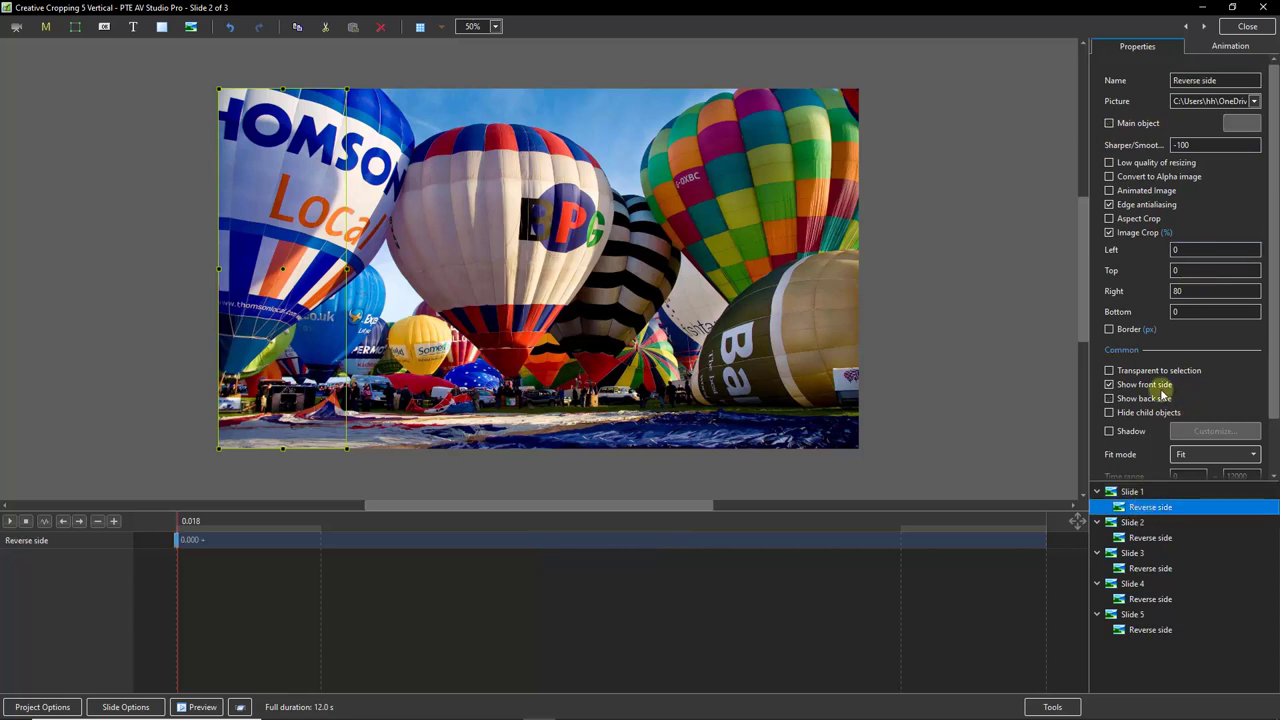
{"action": "left_click", "coordinate": [1109, 123]}
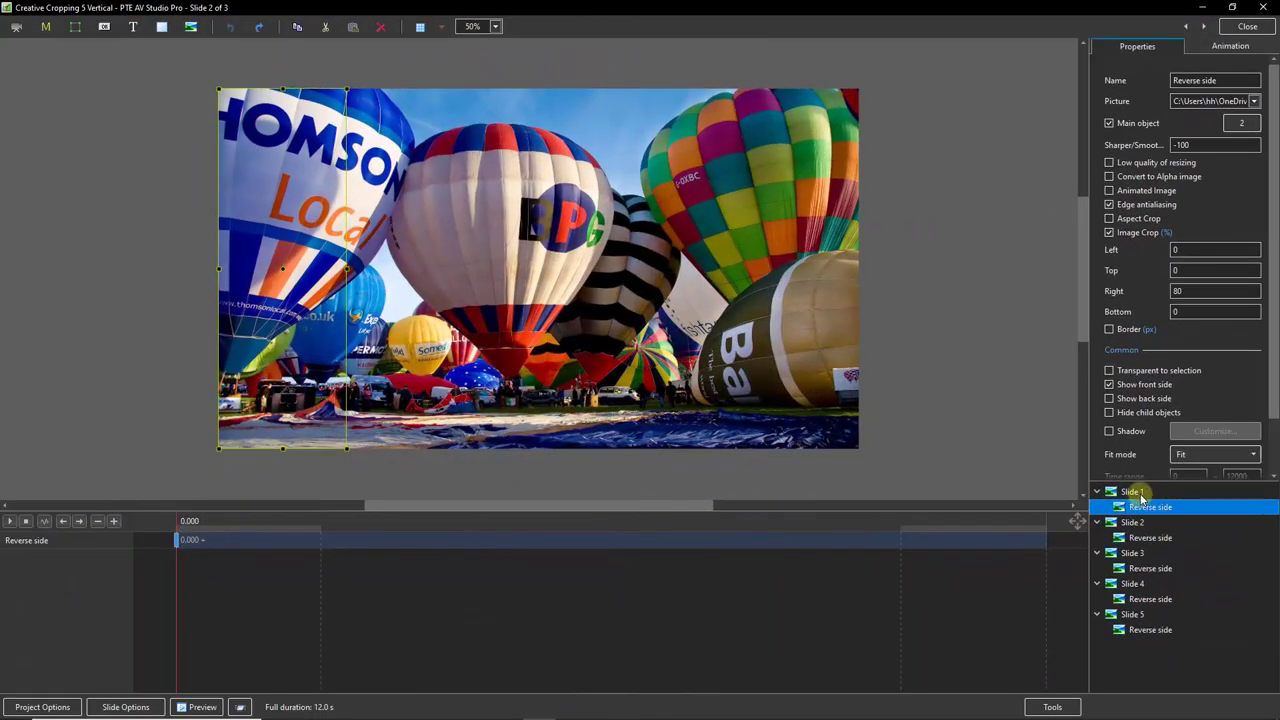
Select the Slide 1, Slide 2 and Slide 3 strips together in the objects list.
{"action": "left_click", "coordinate": [1131, 492]}
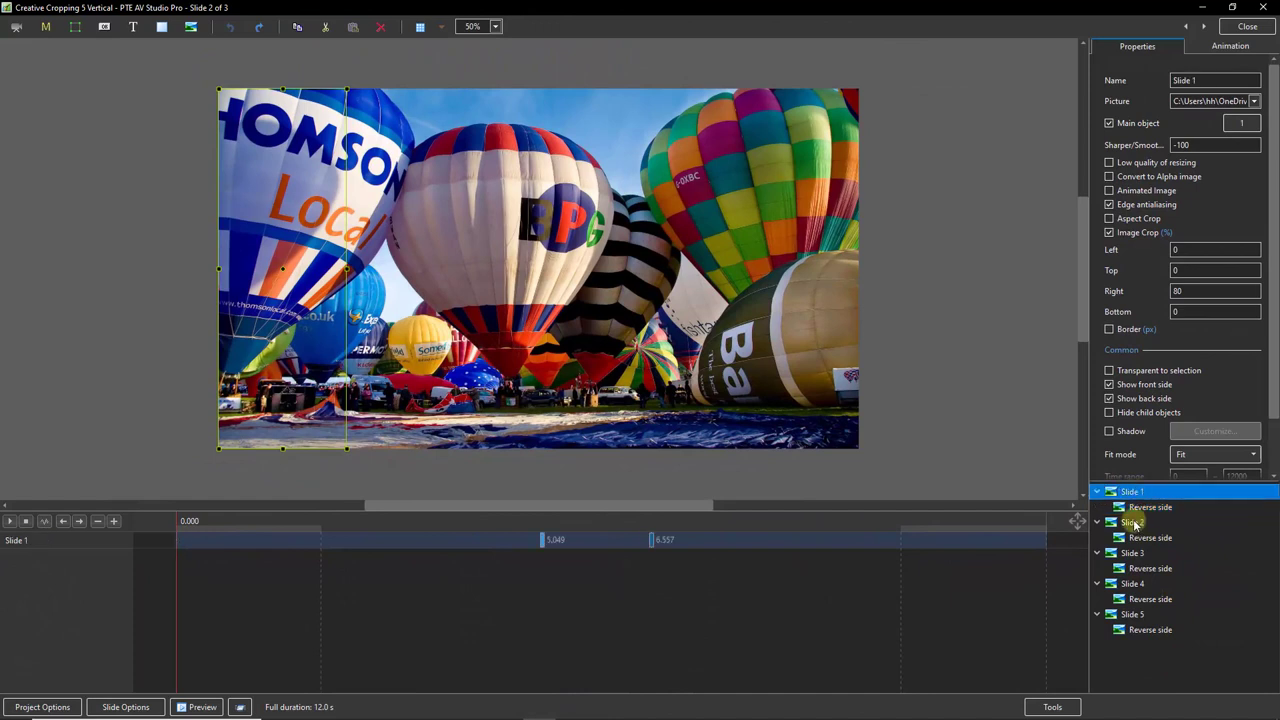
{"action": "left_click", "coordinate": [1132, 523], "text": "ctrl"}
{"action": "left_click", "coordinate": [1135, 554], "text": "ctrl"}
Add Slides 4 and 5 to the selection and show their animation settings at 6.557 s.
{"action": "left_click", "coordinate": [1134, 584], "text": "ctrl"}
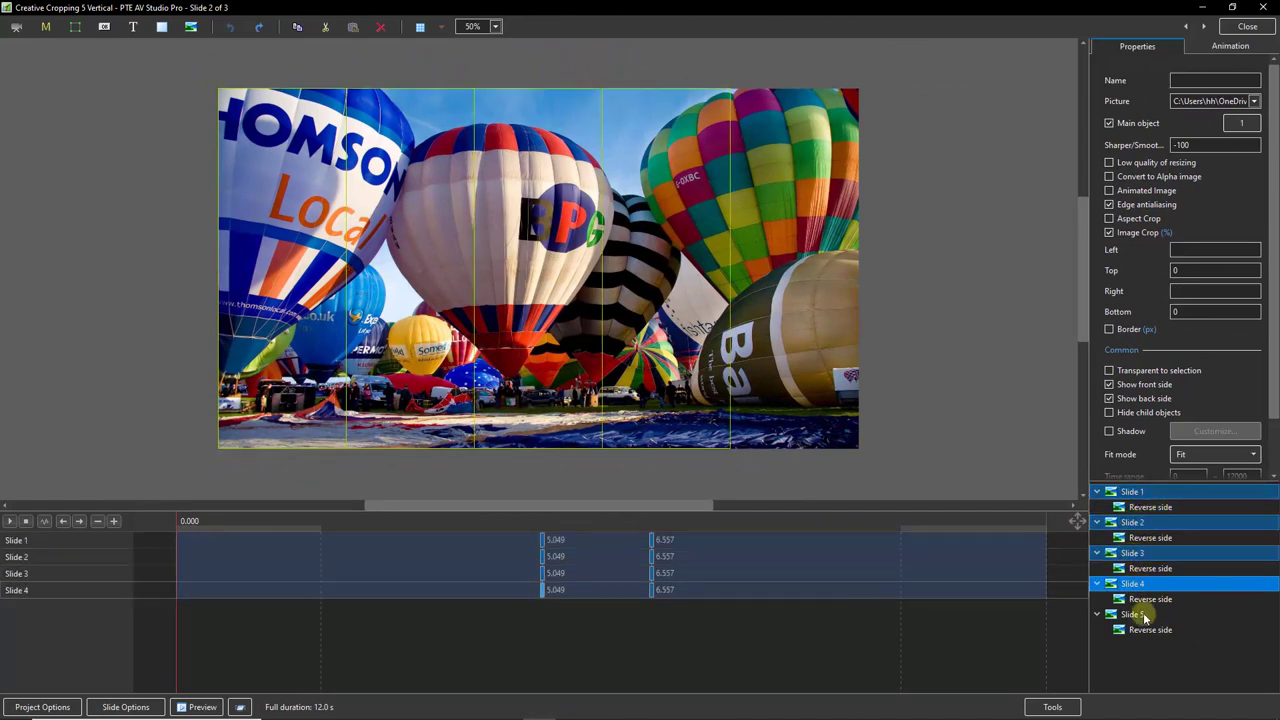
{"action": "left_click", "coordinate": [1133, 614], "text": "ctrl"}
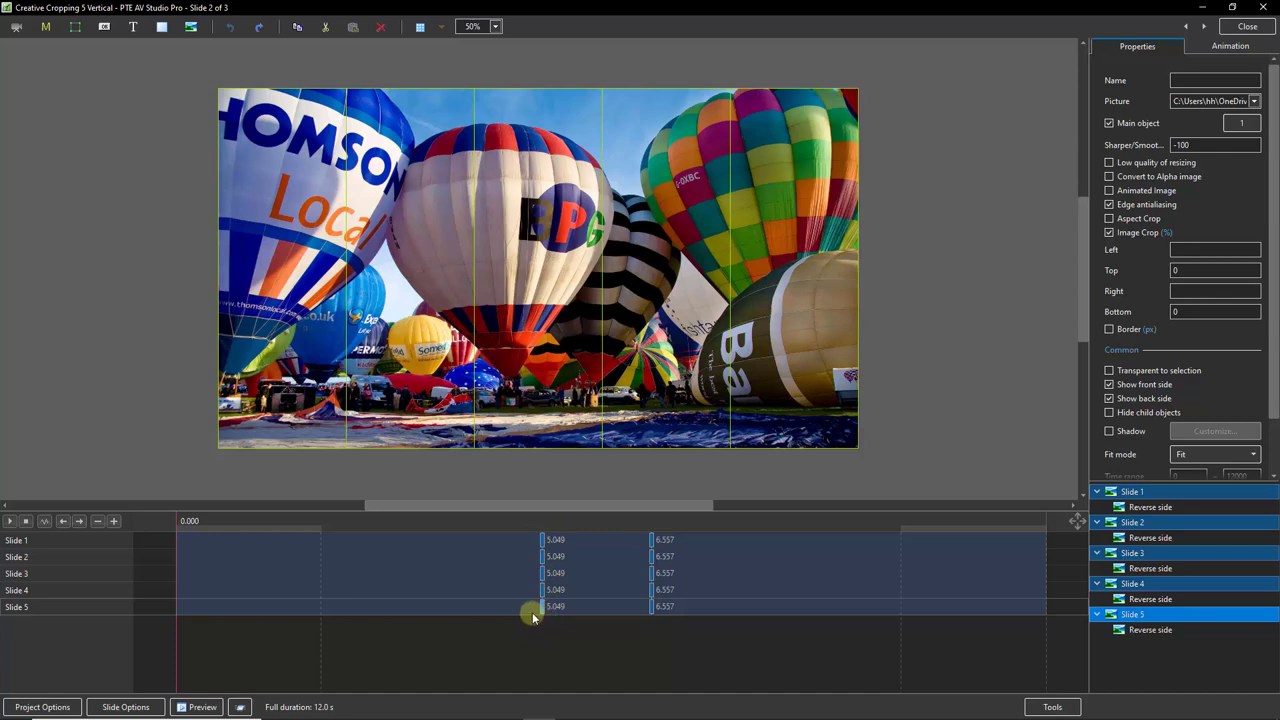
{"action": "left_click_drag", "start_coordinate": [522, 527], "coordinate": [694, 542]}
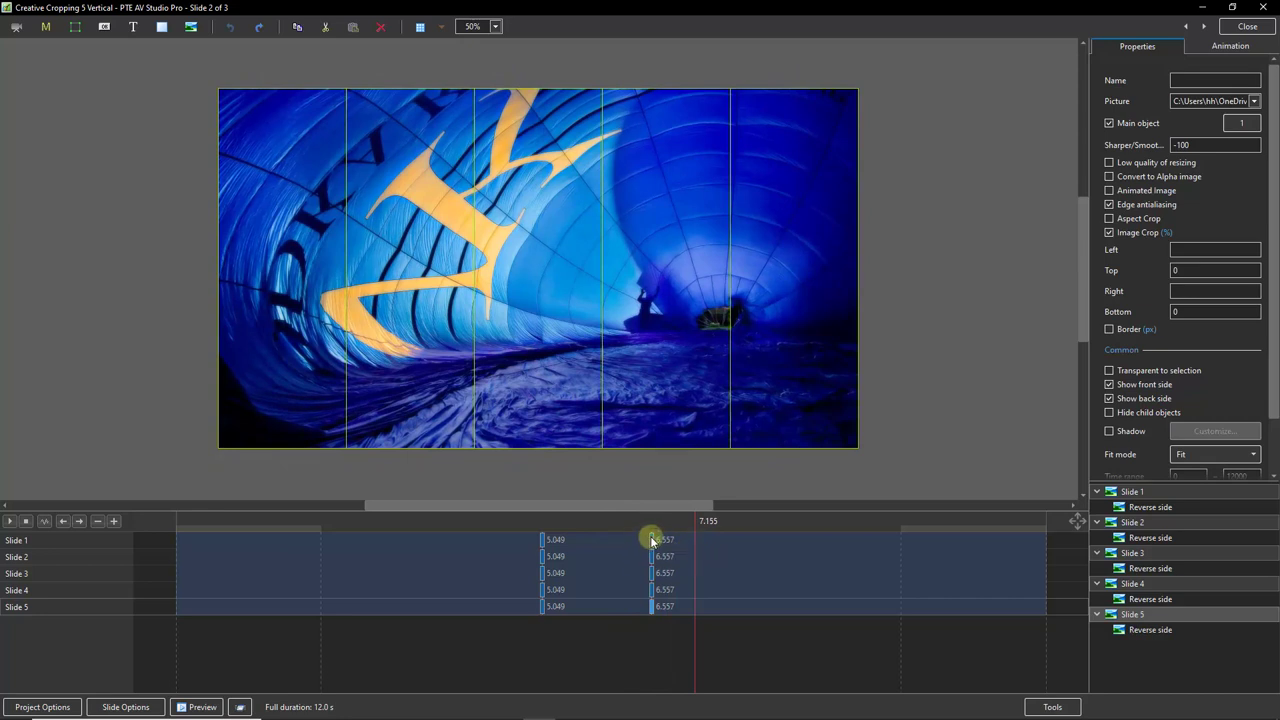
{"action": "left_click", "coordinate": [650, 538]}
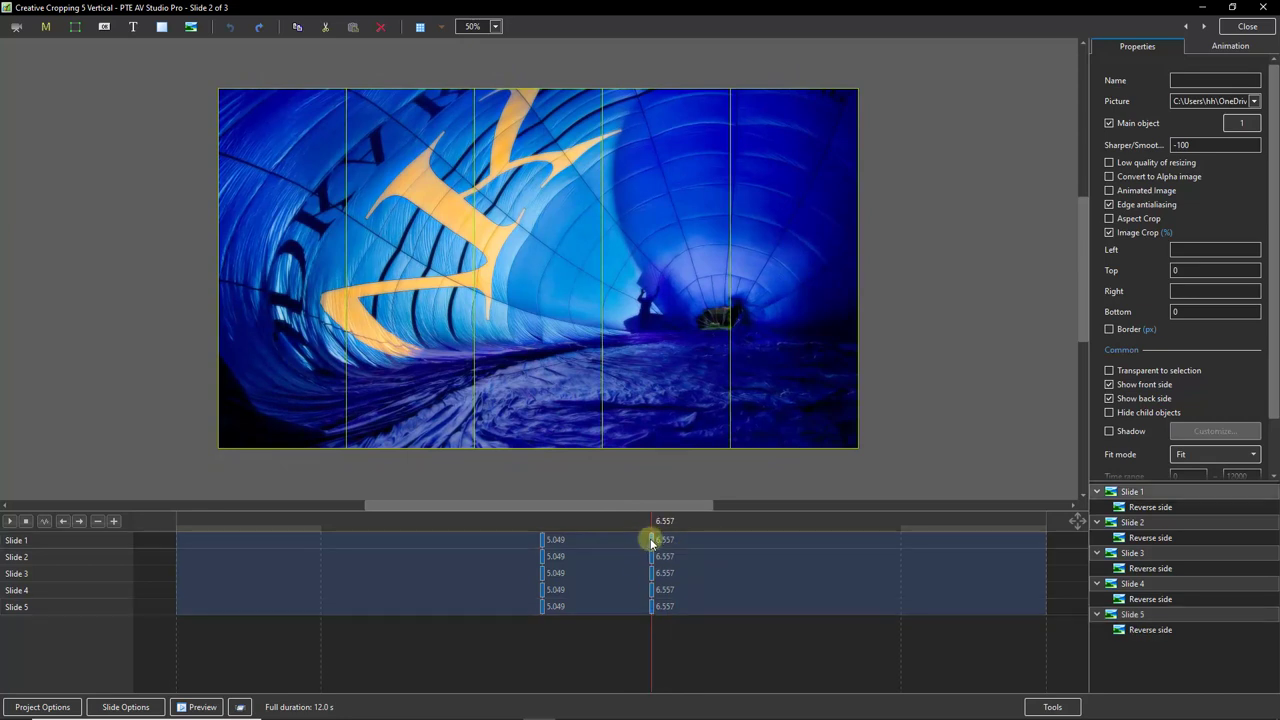
{"action": "left_click", "coordinate": [652, 607]}
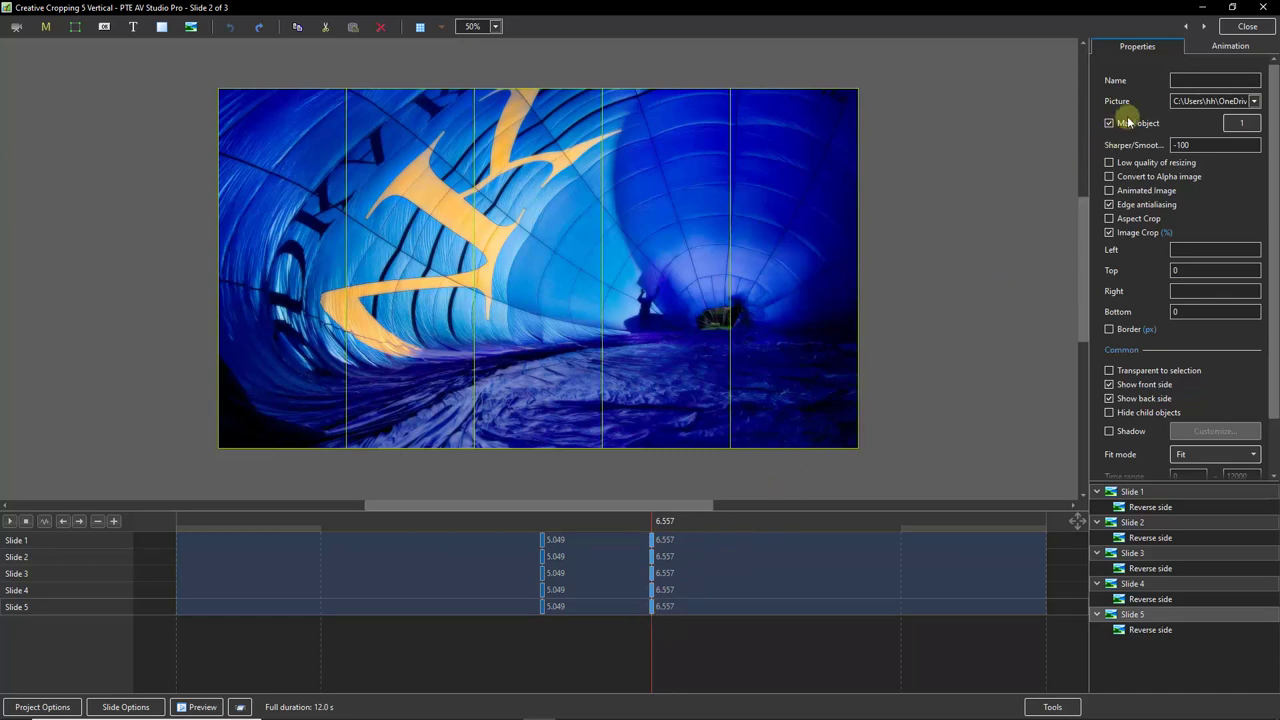
{"action": "left_click", "coordinate": [1208, 50]}
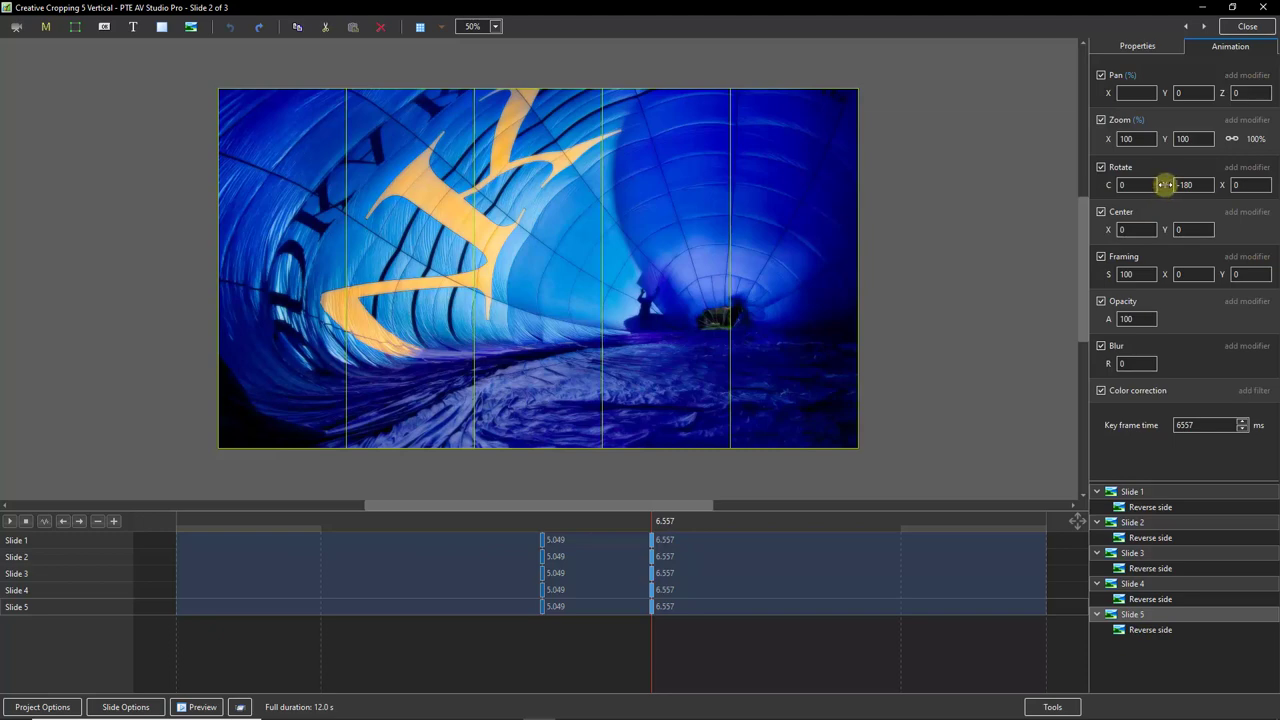
Change the strips' end rotation from Rotate Y -180 to Rotate X -180°.
{"action": "left_click_drag", "start_coordinate": [1164, 184], "coordinate": [1166, 183]}
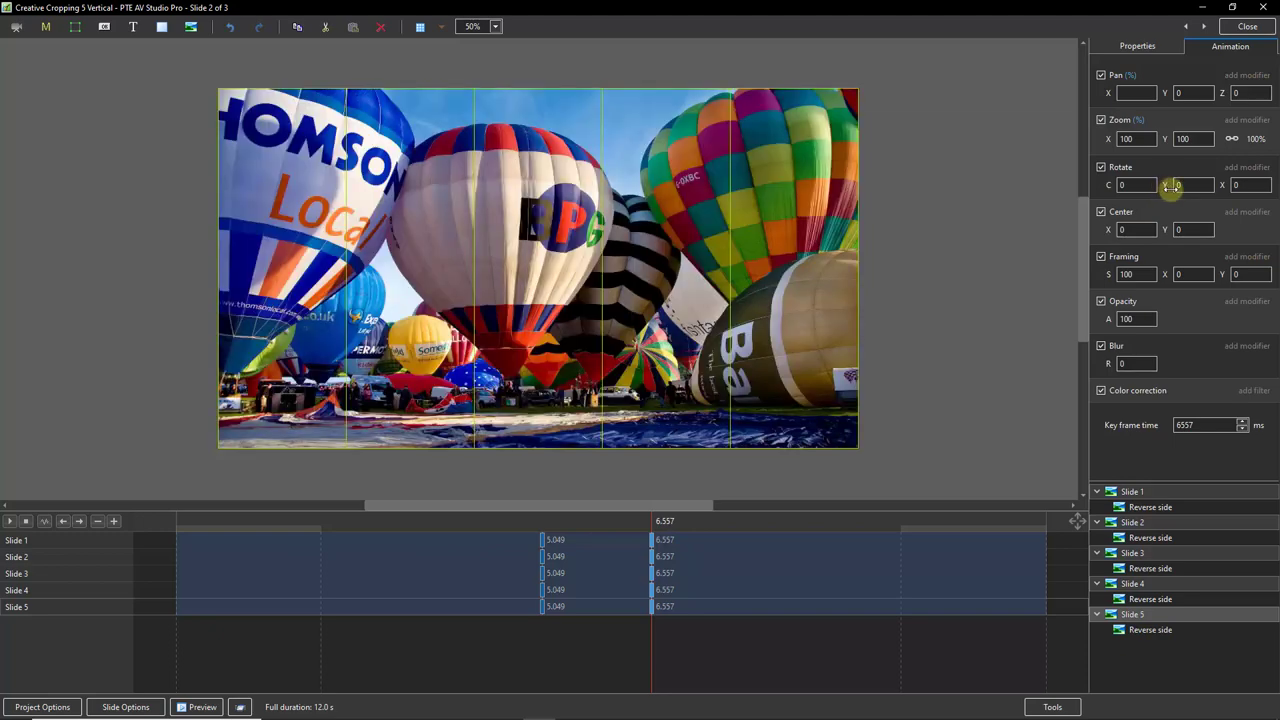
{"action": "left_click", "coordinate": [1234, 184]}
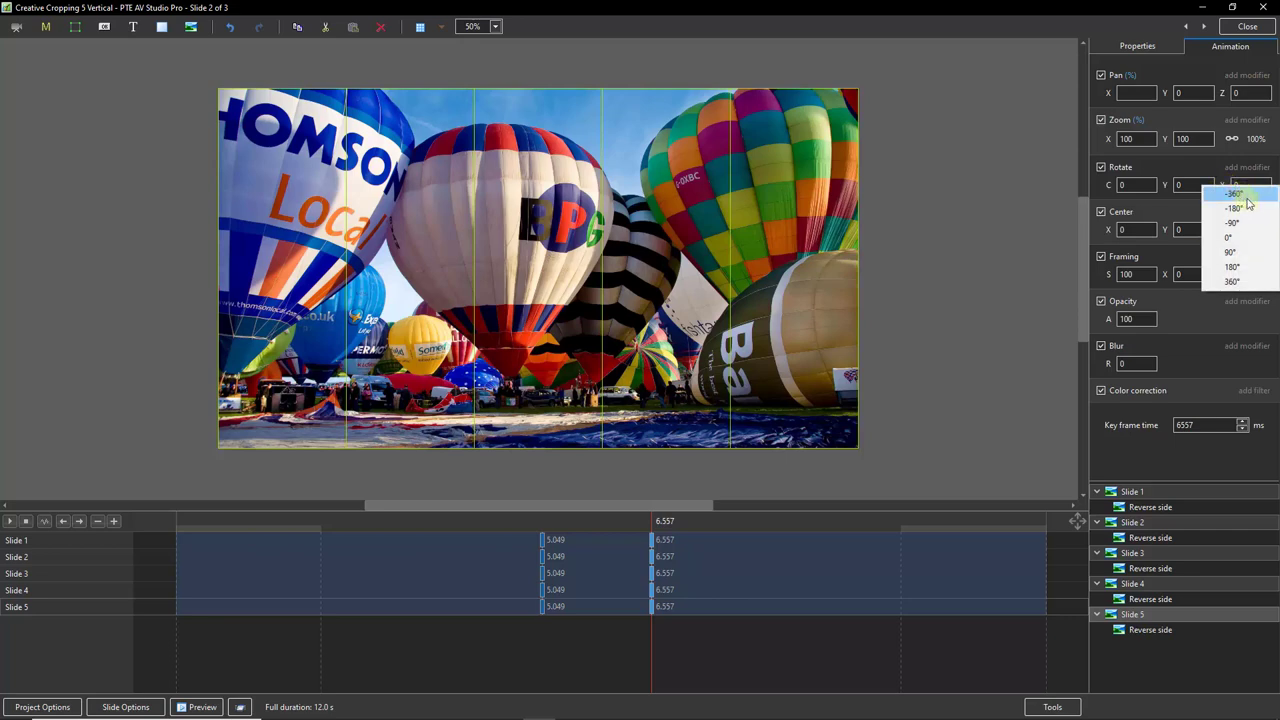
{"action": "left_click", "coordinate": [1236, 209]}
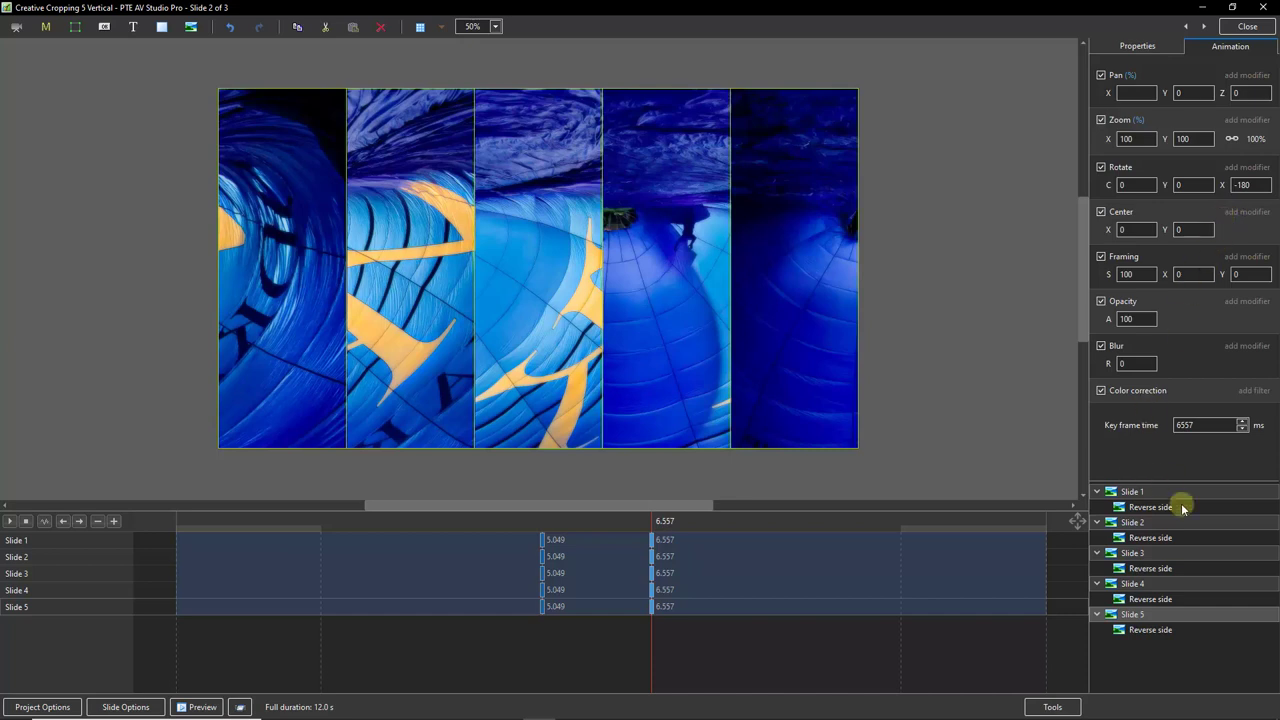
Select all five Reverse side objects and set their Rotate Y to 0.
{"action": "left_click", "coordinate": [1150, 507]}
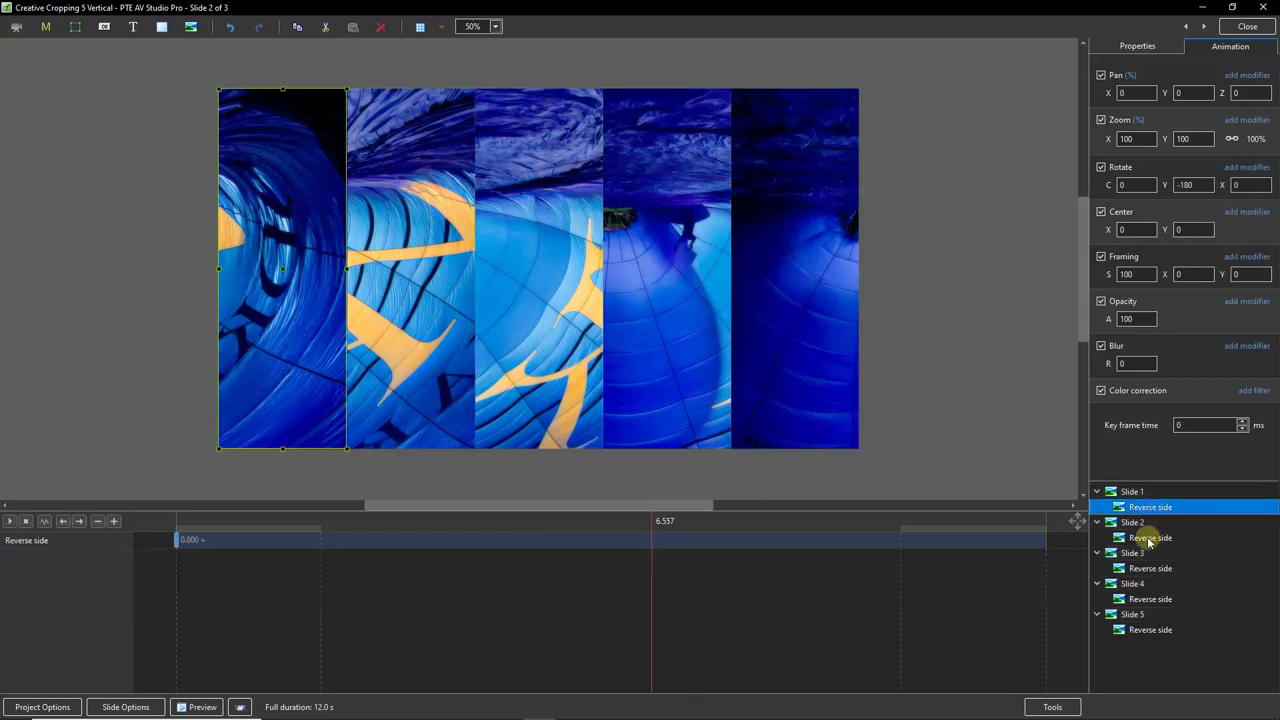
{"action": "left_click", "coordinate": [1150, 537], "text": "ctrl"}
{"action": "left_click", "coordinate": [1150, 568], "text": "ctrl"}
{"action": "left_click", "coordinate": [1150, 599], "text": "ctrl"}
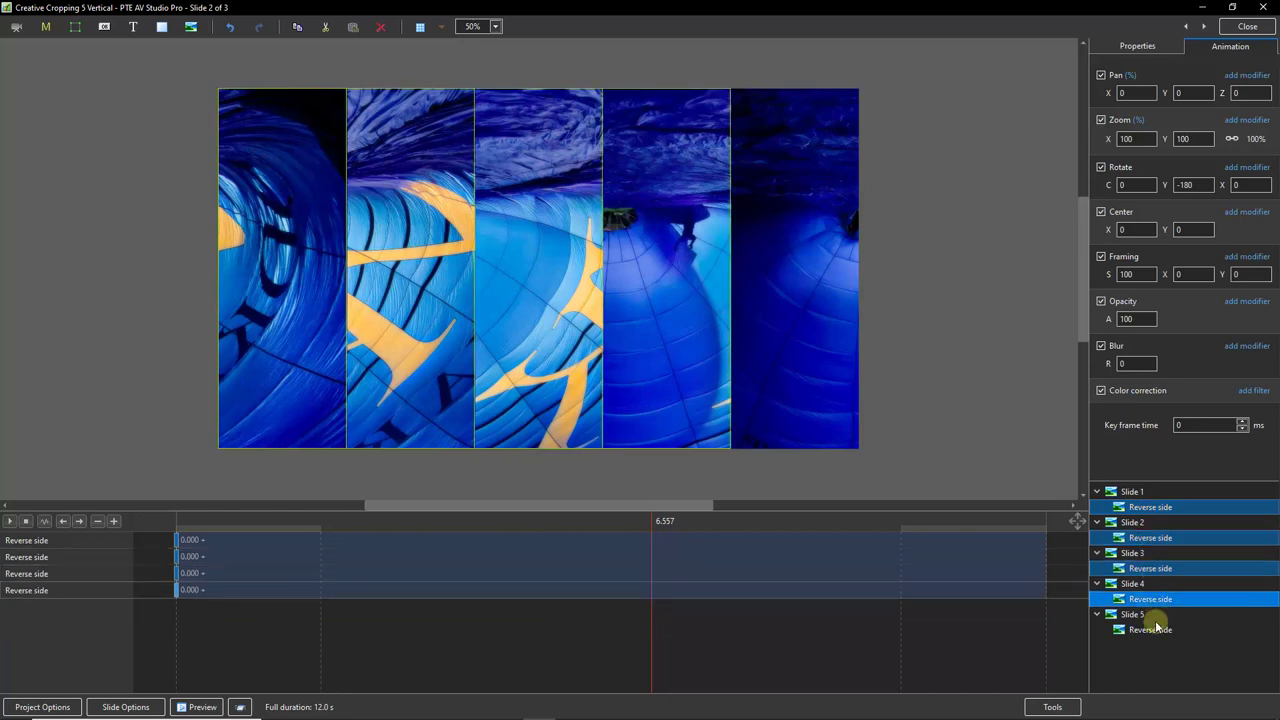
{"action": "left_click", "coordinate": [1150, 630], "text": "ctrl"}
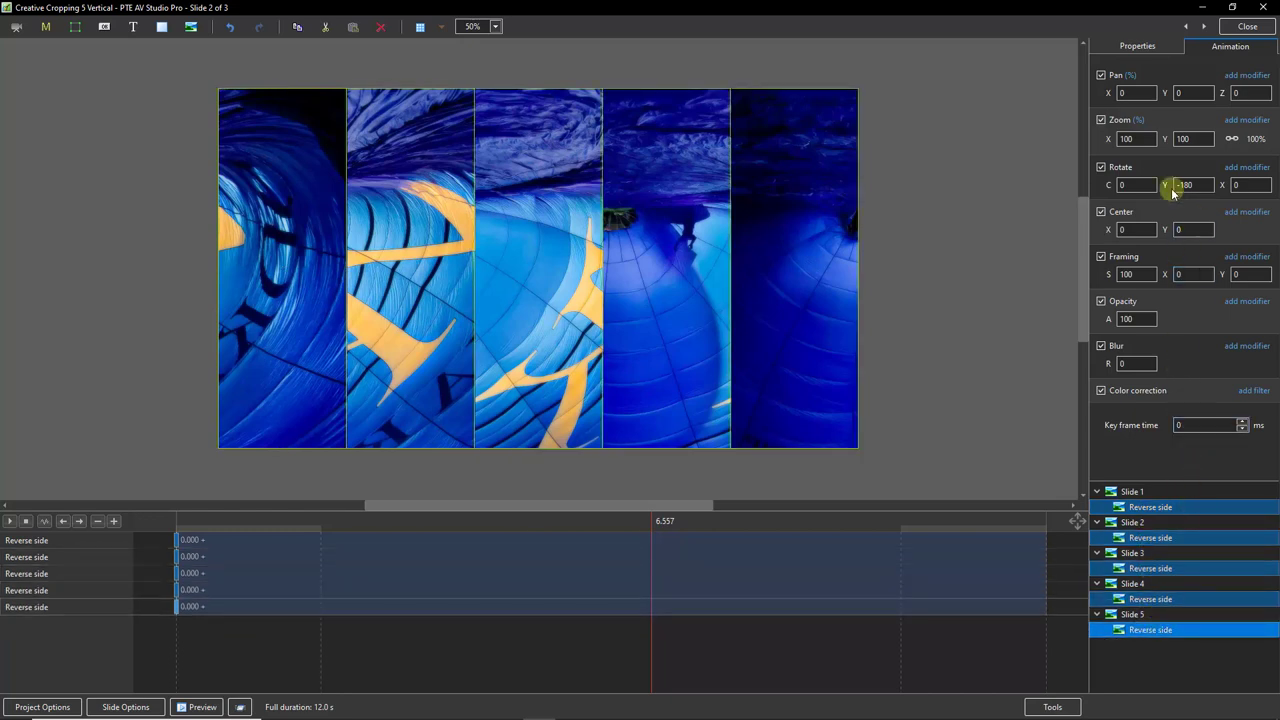
{"action": "left_click_drag", "start_coordinate": [1168, 184], "coordinate": [1171, 186]}
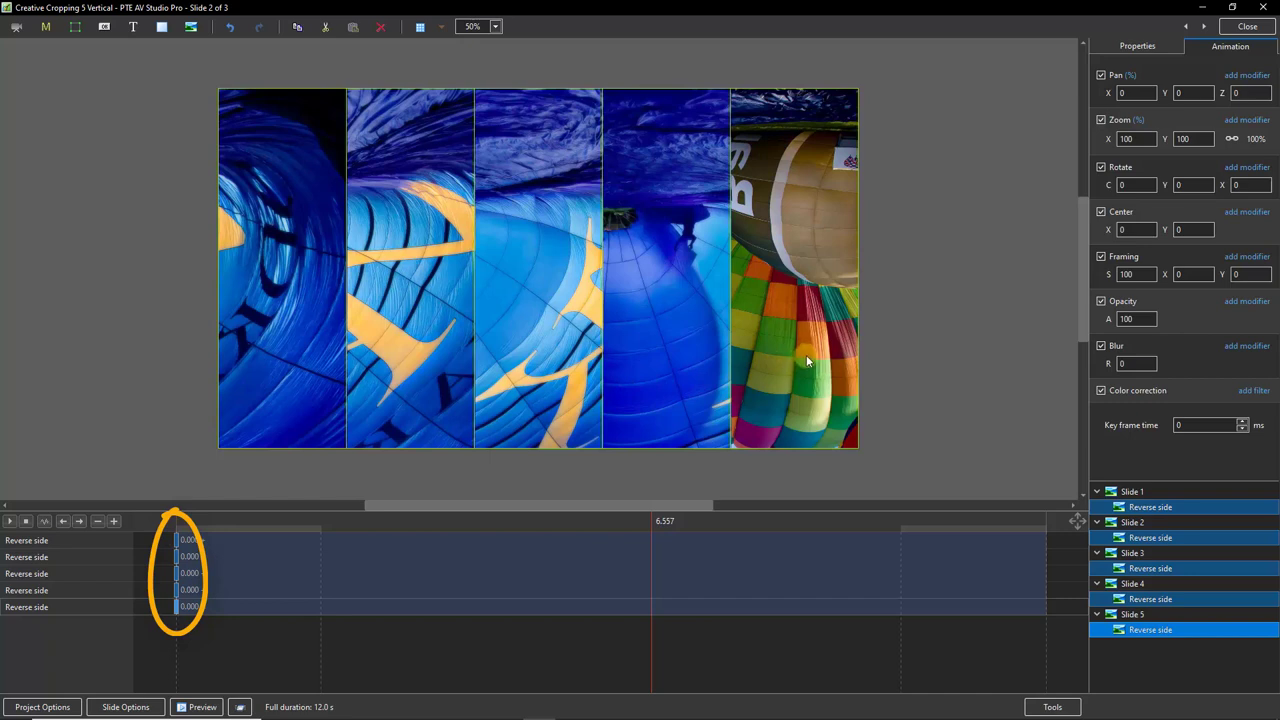
{"action": "left_click", "coordinate": [177, 541]}
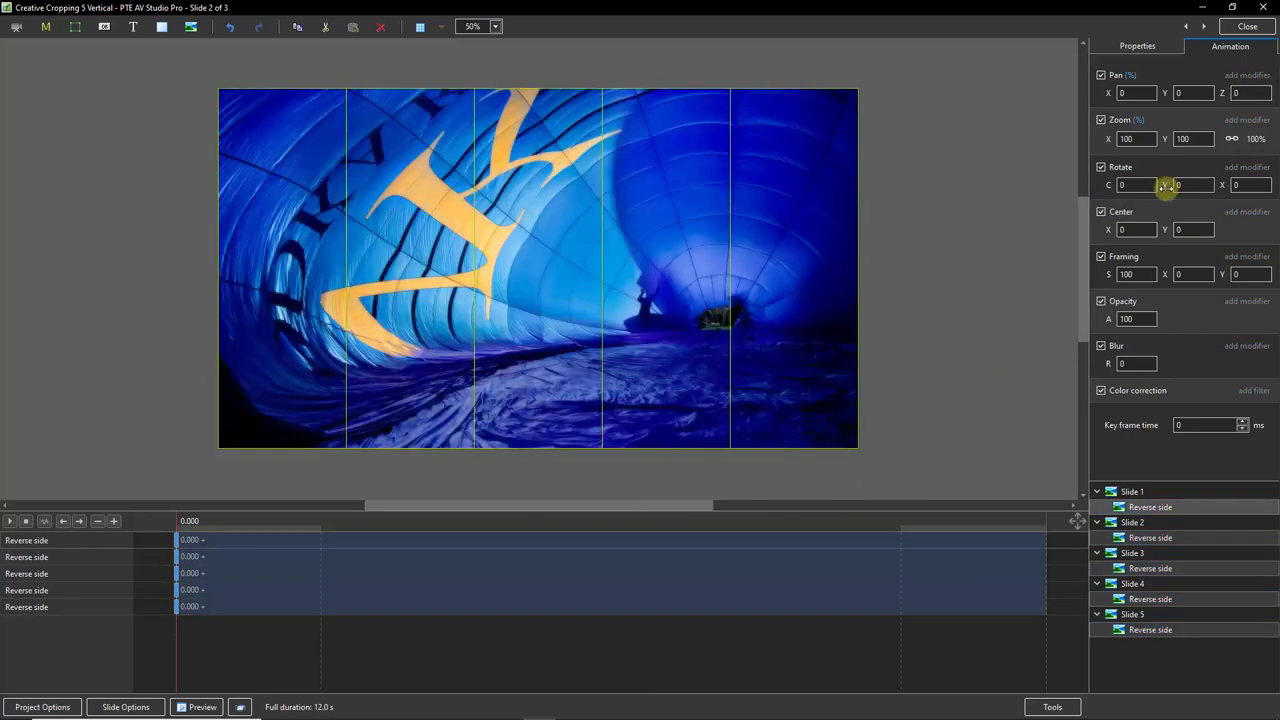
Start the reverse sides at Rotate X -180° at 0.000, then play back the flip.
{"action": "left_click", "coordinate": [1223, 185]}
{"action": "left_click", "coordinate": [1235, 210]}
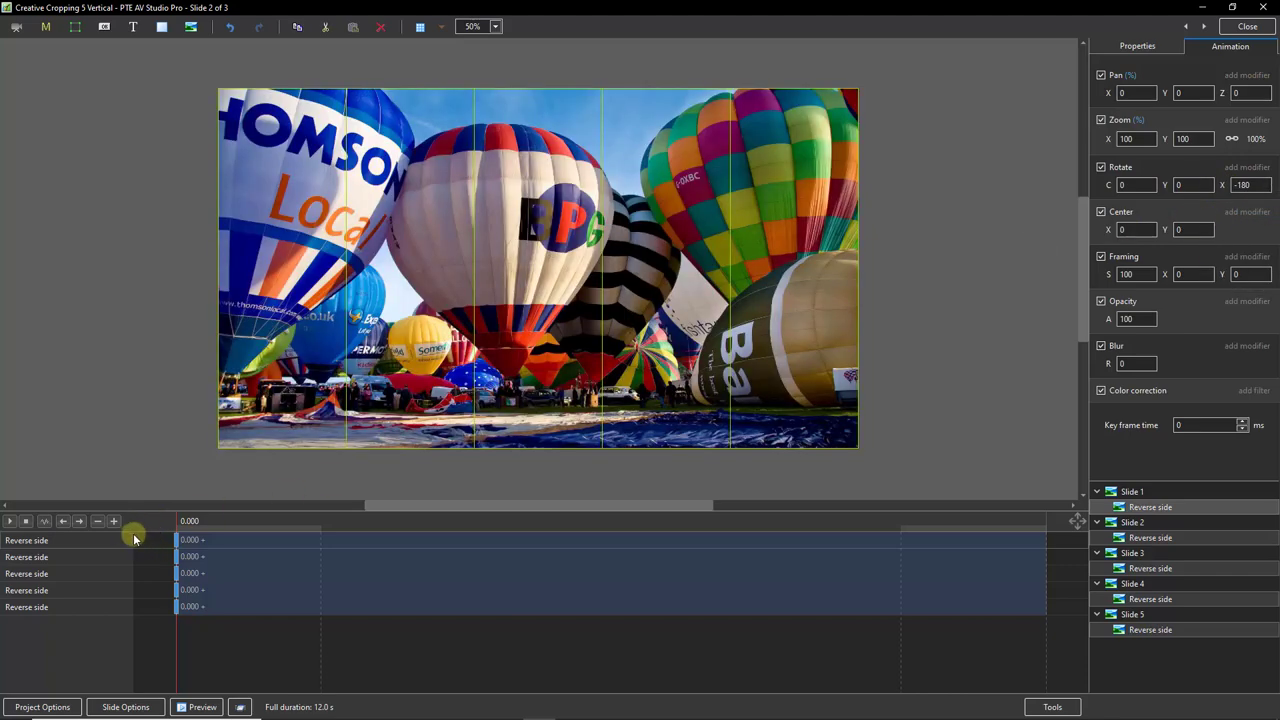
{"action": "left_click", "coordinate": [10, 521]}
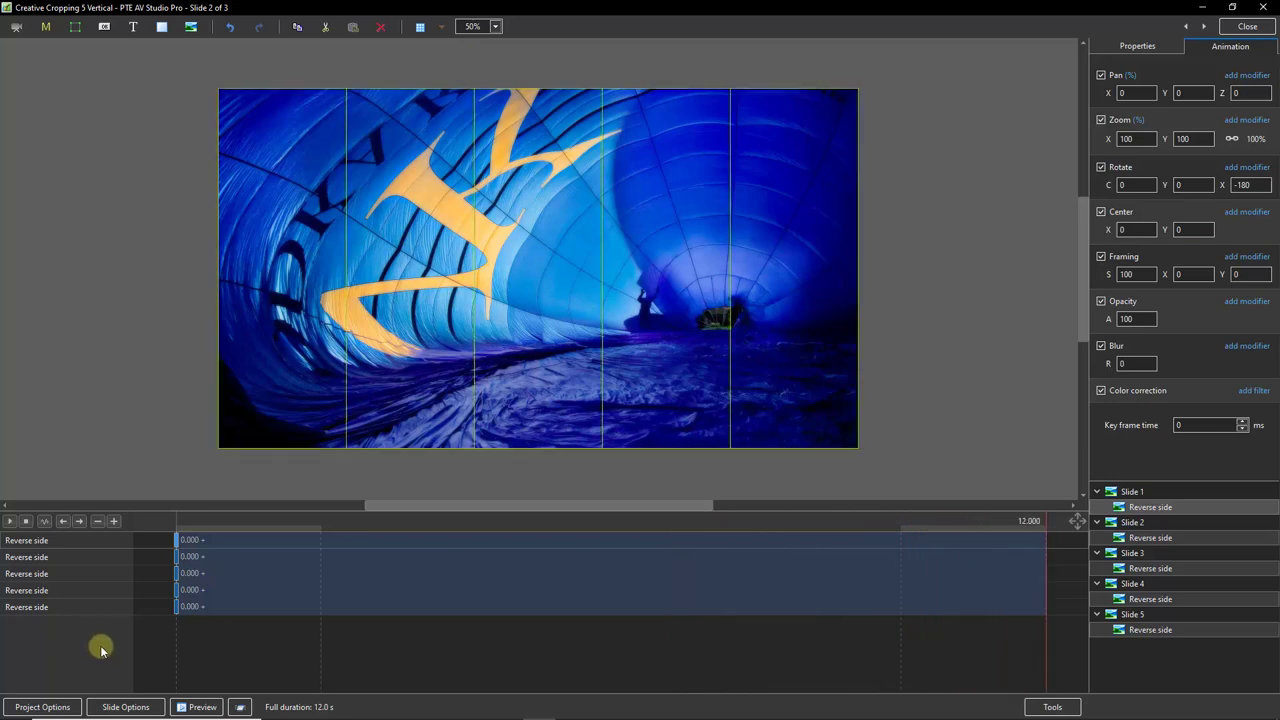
Select Slides 1–5 and drag their flip starts earlier, moving Slide 1's to 4.258 s.
{"action": "left_click", "coordinate": [1131, 492]}
{"action": "left_click", "coordinate": [1134, 522], "text": "ctrl"}
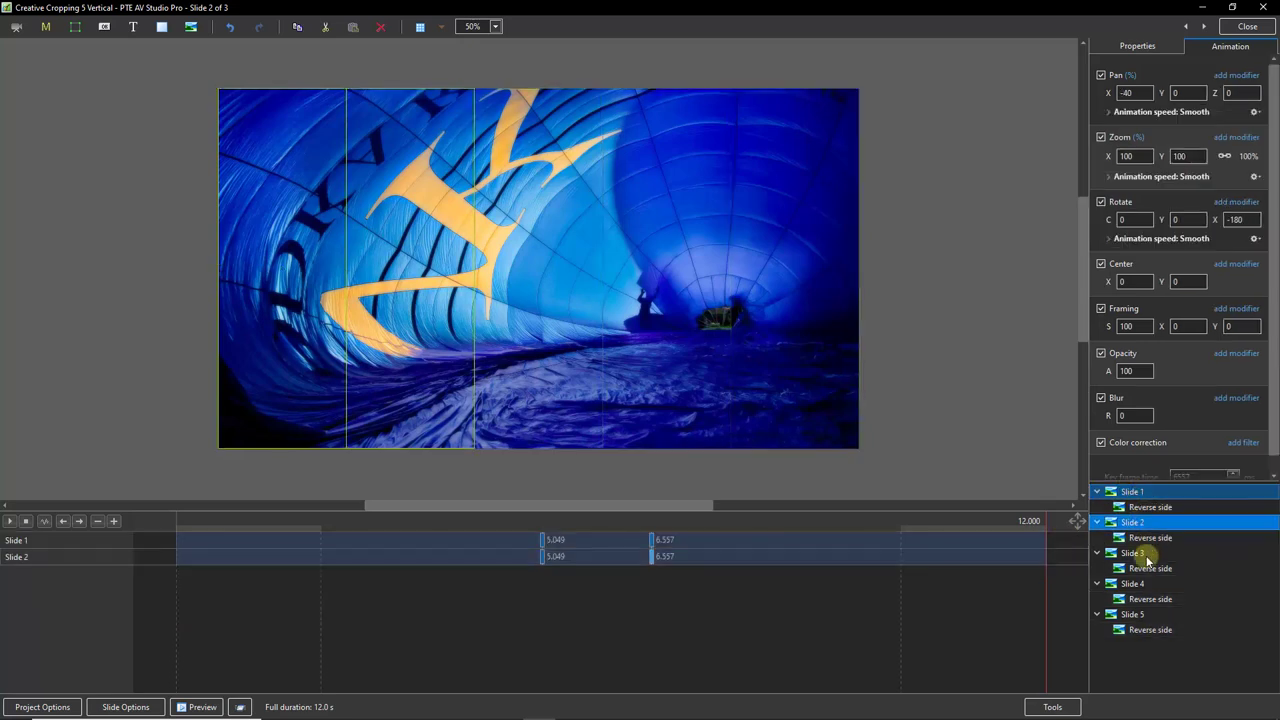
{"action": "left_click", "coordinate": [1135, 555], "text": "ctrl"}
{"action": "left_click", "coordinate": [1133, 584], "text": "ctrl"}
{"action": "left_click", "coordinate": [1133, 614], "text": "ctrl"}
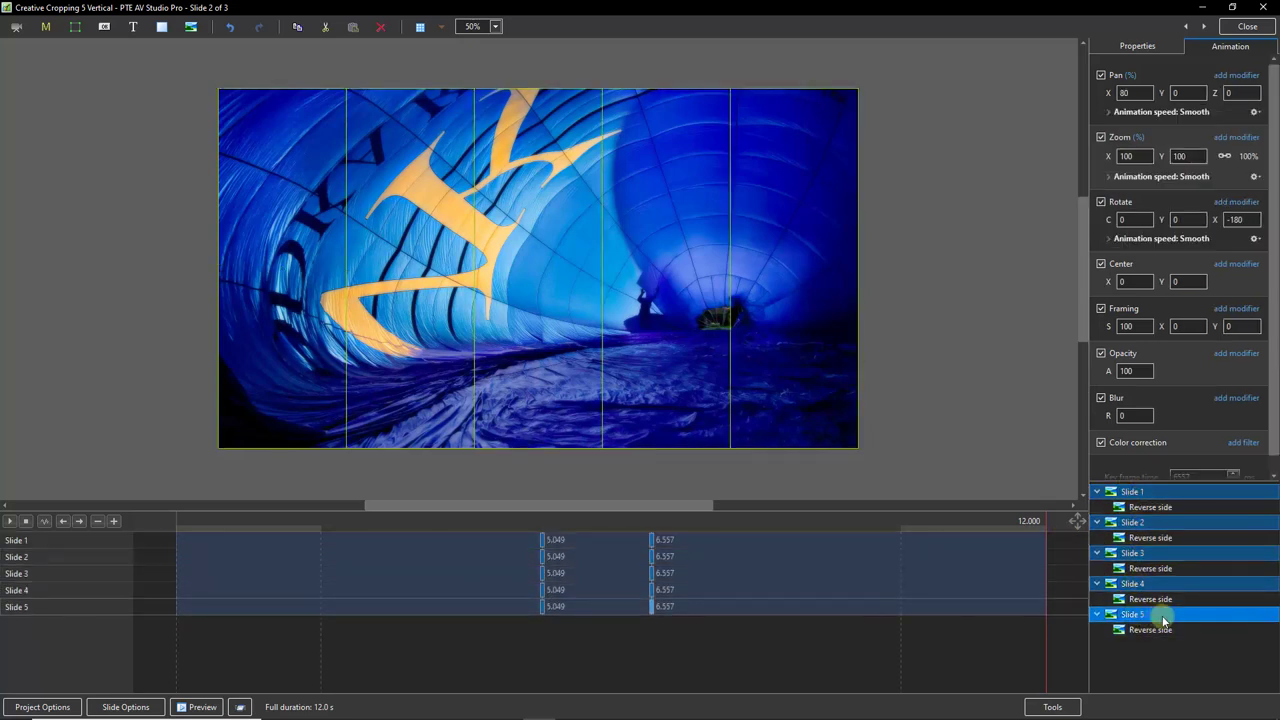
{"action": "left_click_drag", "start_coordinate": [561, 546], "coordinate": [543, 610]}
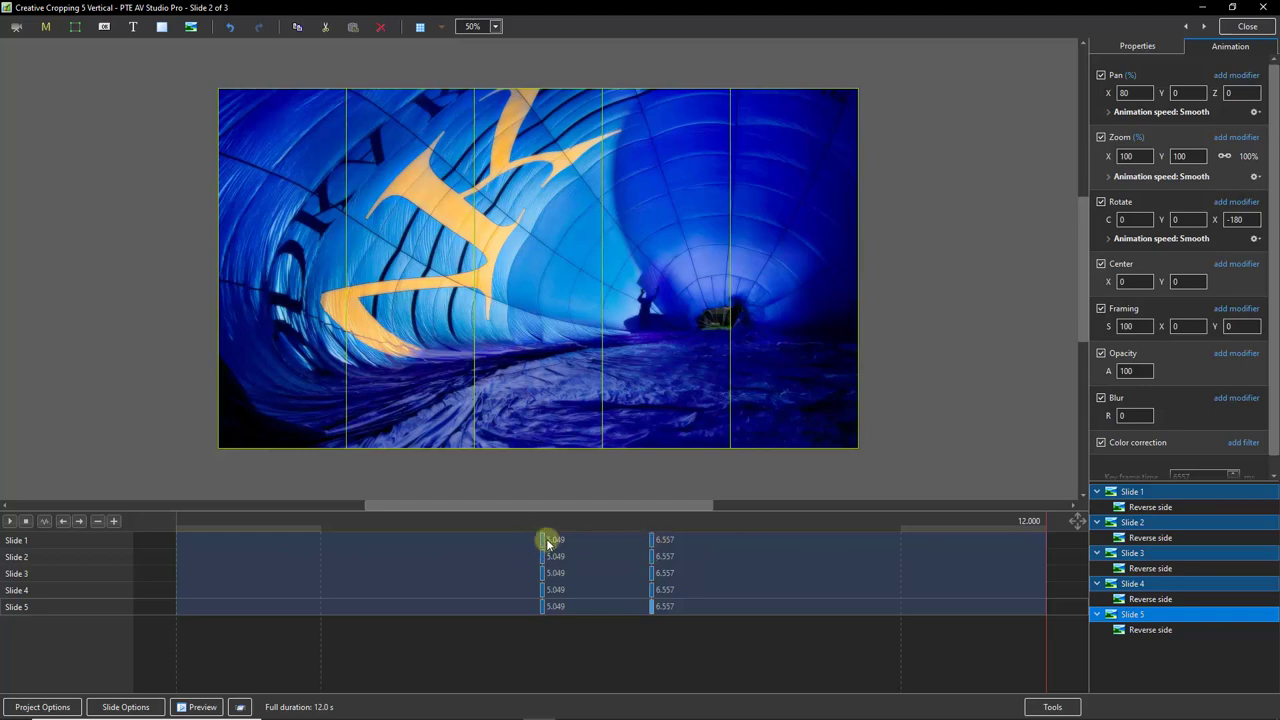
{"action": "left_click_drag", "start_coordinate": [541, 539], "coordinate": [607, 612]}
{"action": "left_click", "coordinate": [398, 530]}
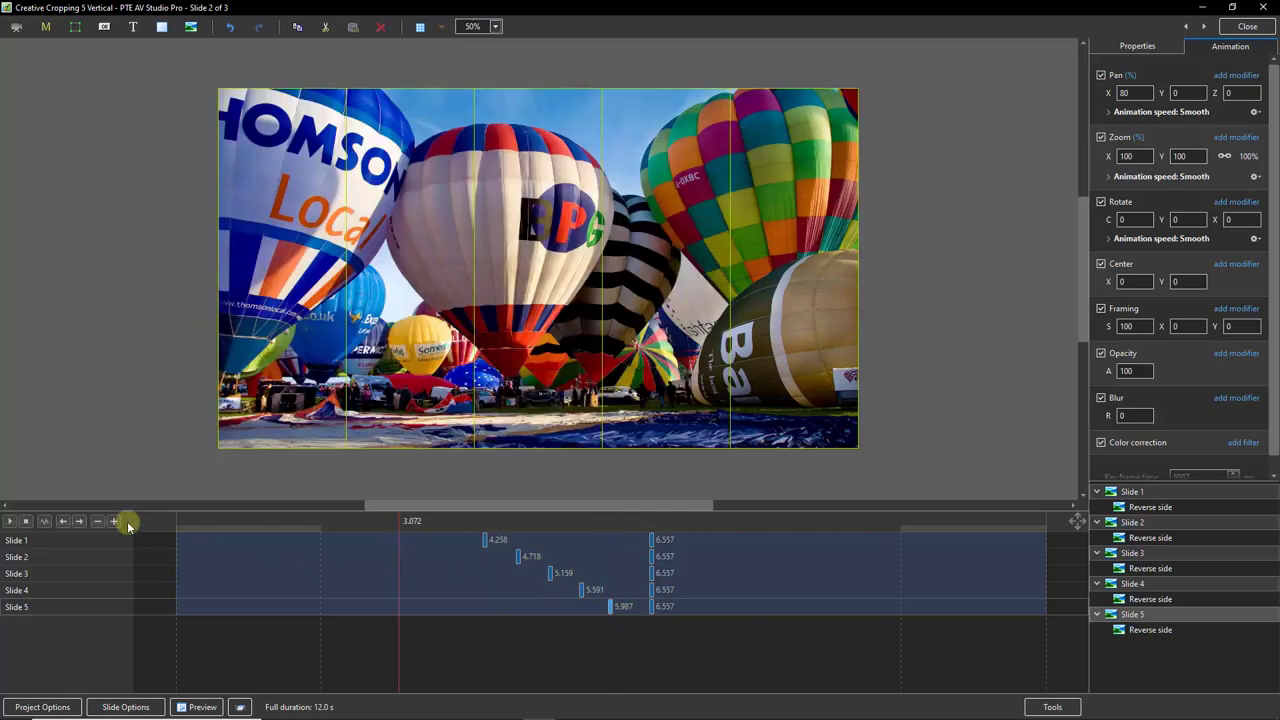
{"action": "left_click", "coordinate": [8, 521]}
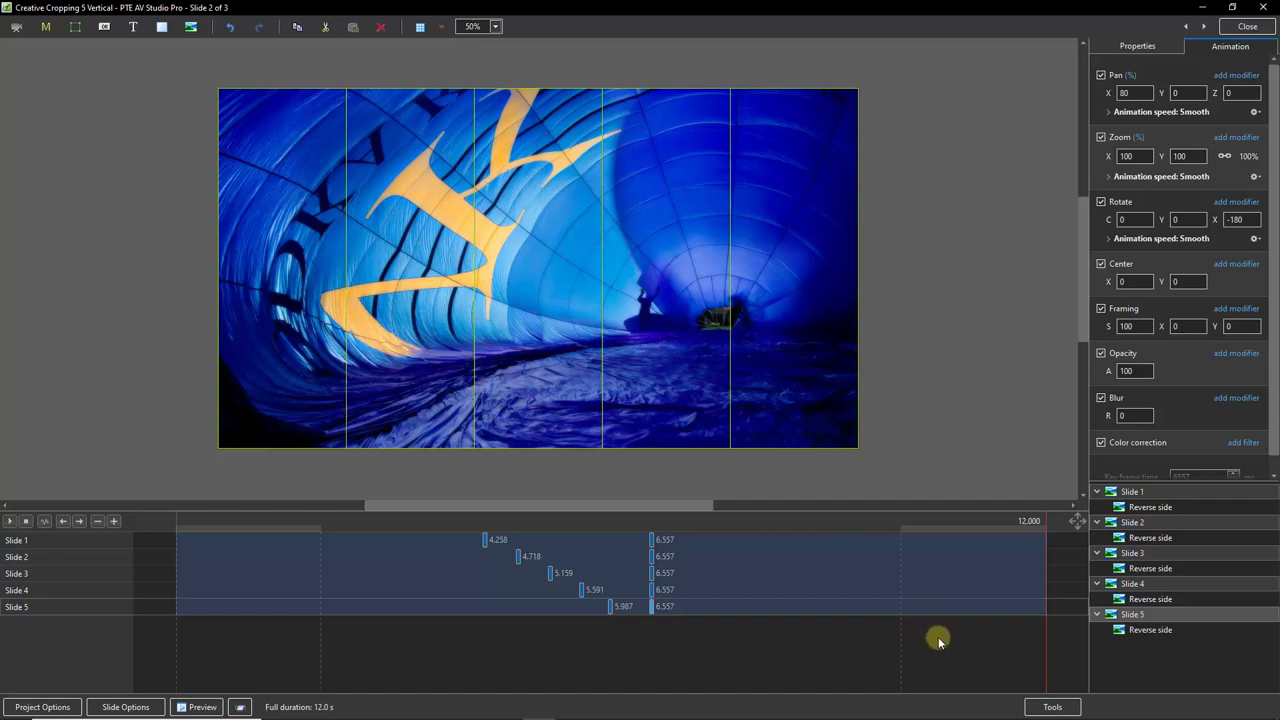
Add a new Frame object to slide 2's objects list.
{"action": "left_click", "coordinate": [1143, 647]}
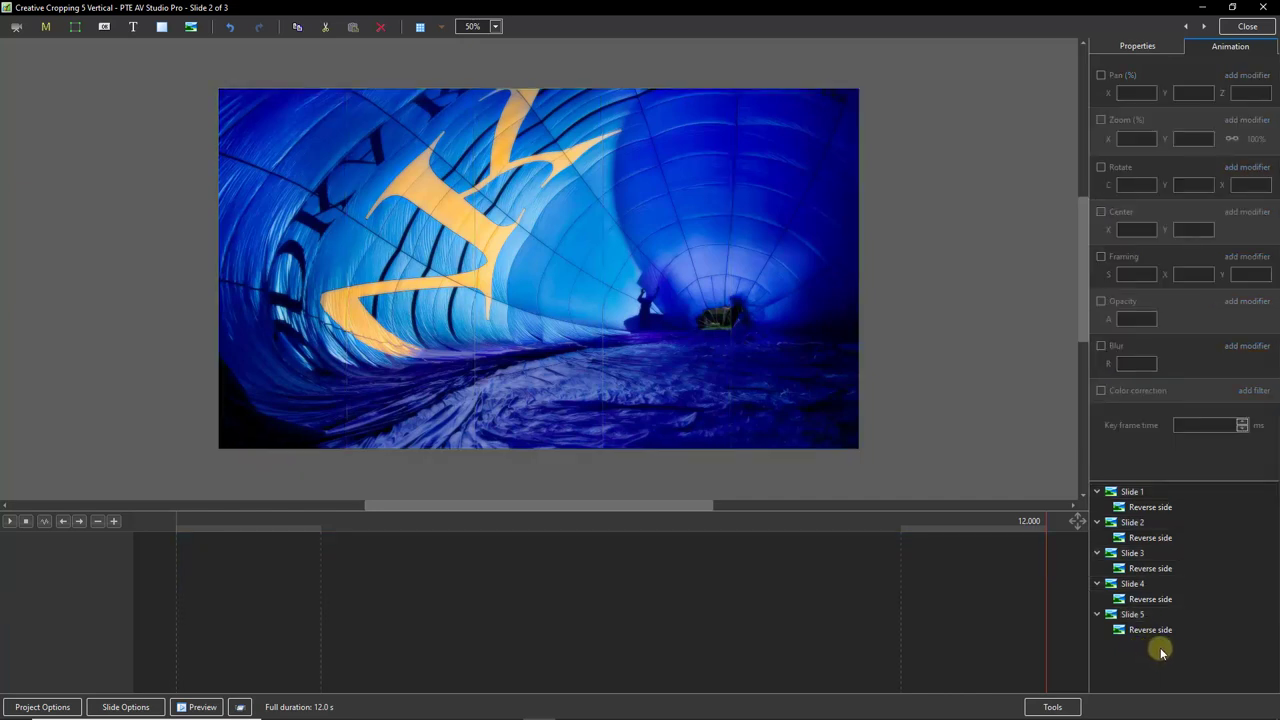
{"action": "right_click", "coordinate": [1148, 653]}
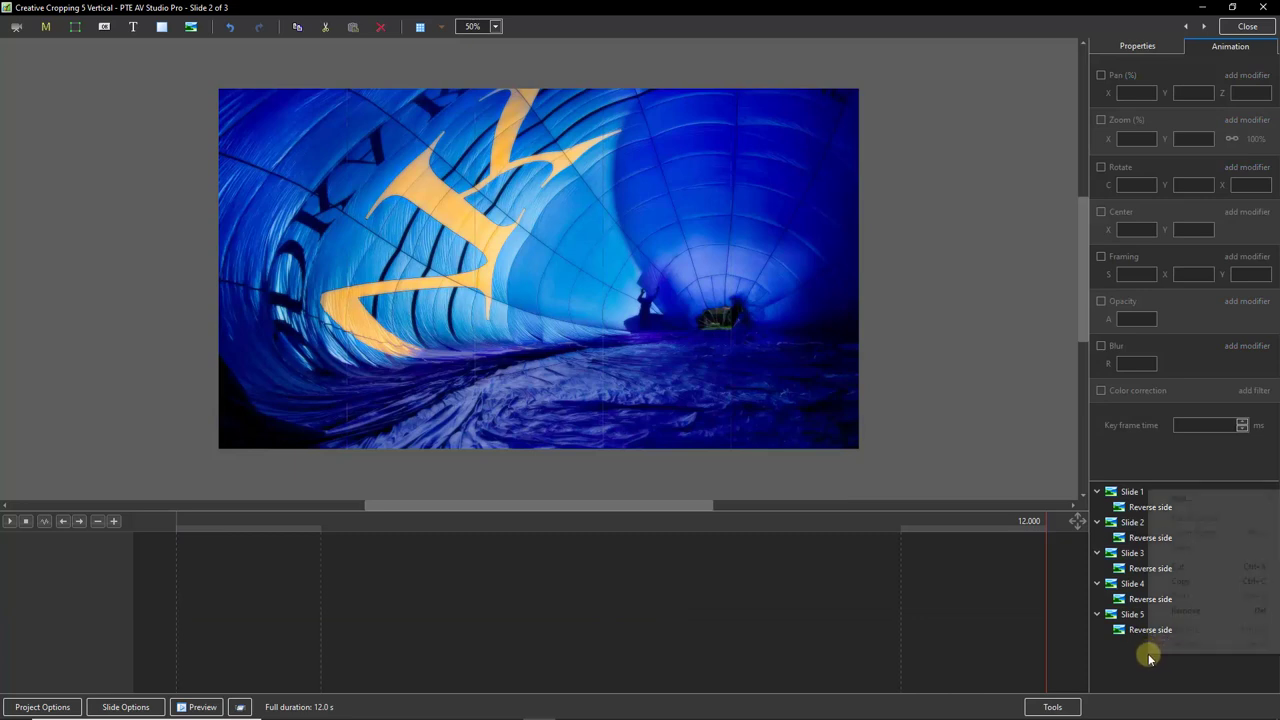
{"action": "mouse_move", "coordinate": [1175, 501]}
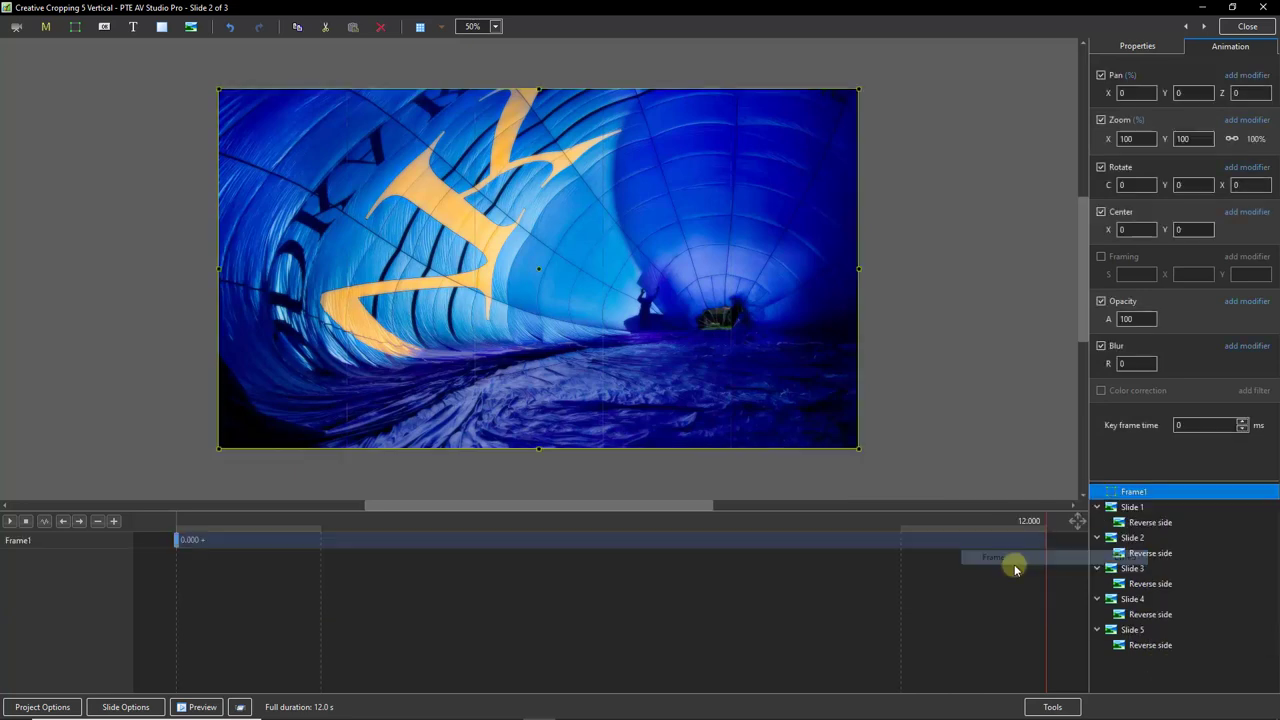
Cut Slide 1 through Slide 5's Reverse side out of the scene, leaving Frame1.
{"action": "left_click", "coordinate": [1132, 507]}
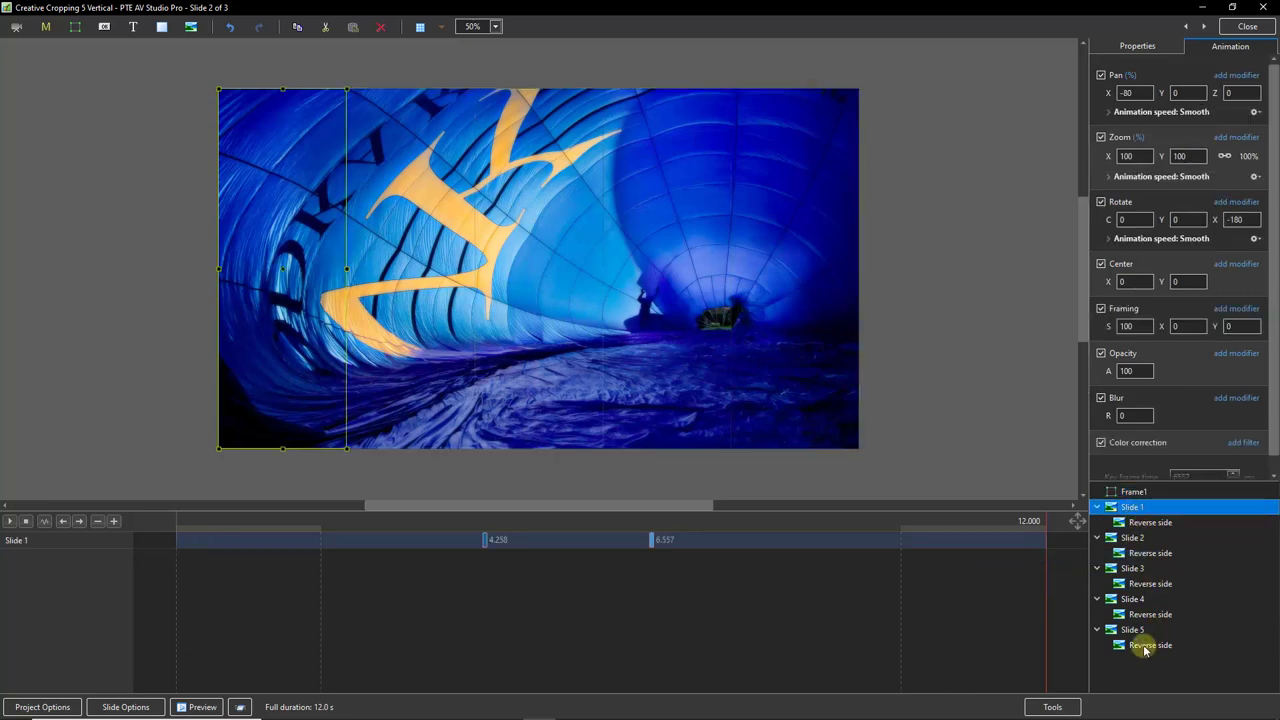
{"action": "left_click", "coordinate": [1146, 647], "text": "shift"}
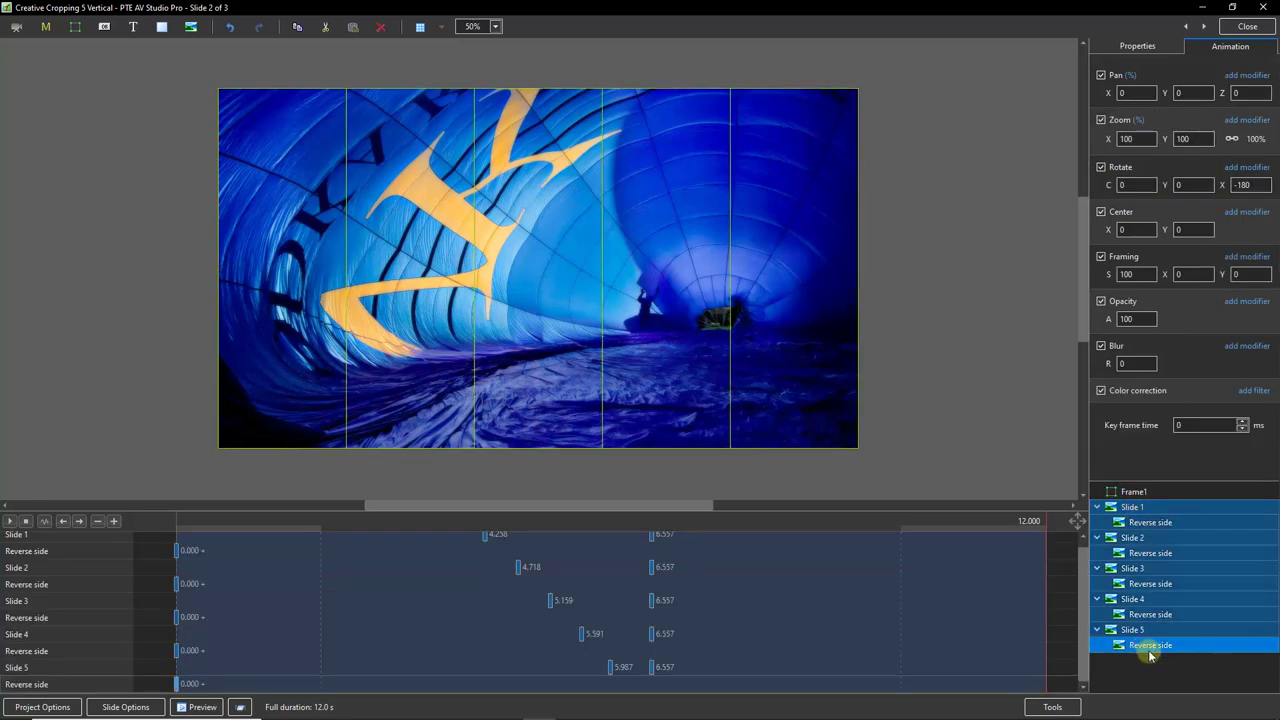
{"action": "right_click", "coordinate": [1194, 614]}
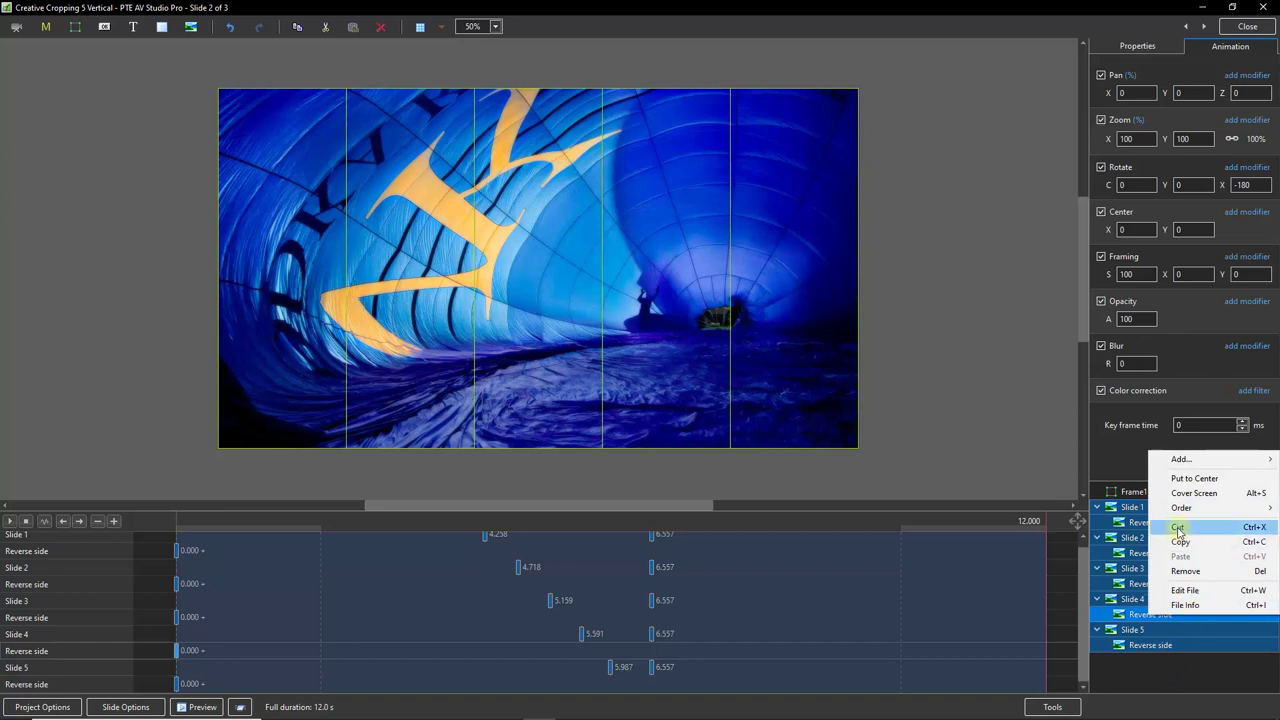
{"action": "left_click", "coordinate": [1181, 528]}
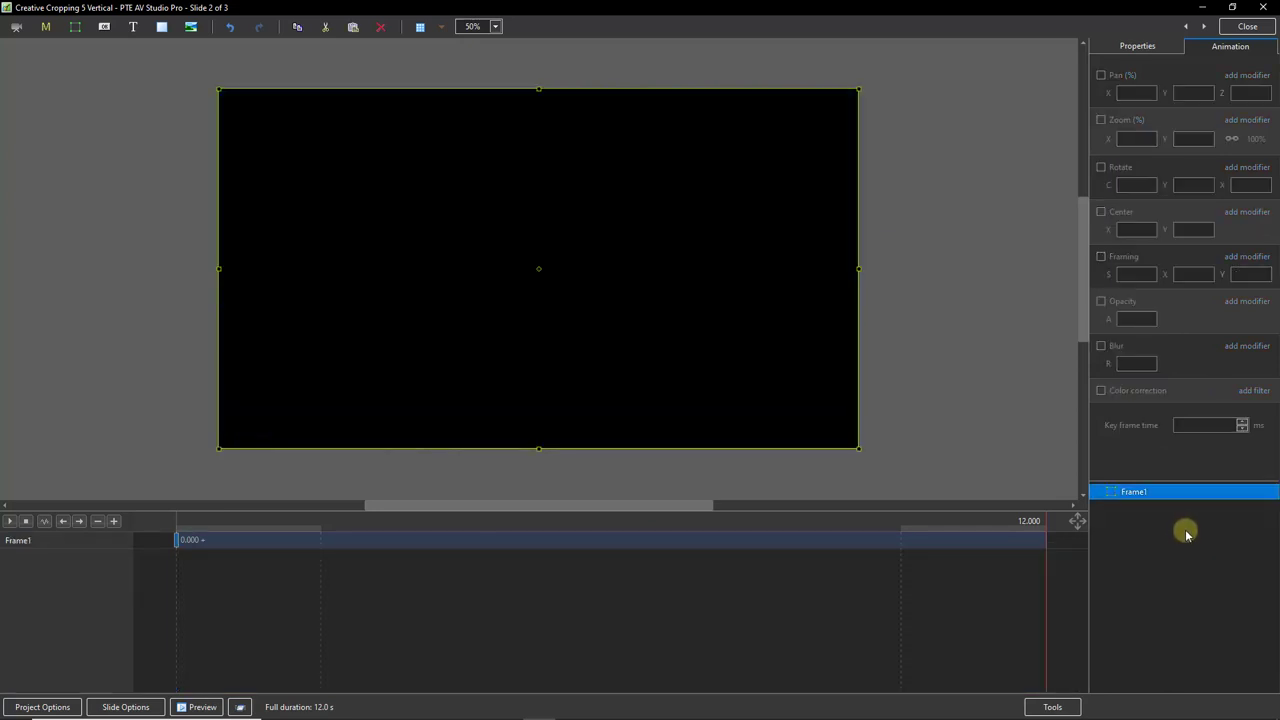
{"action": "right_click", "coordinate": [1133, 493]}
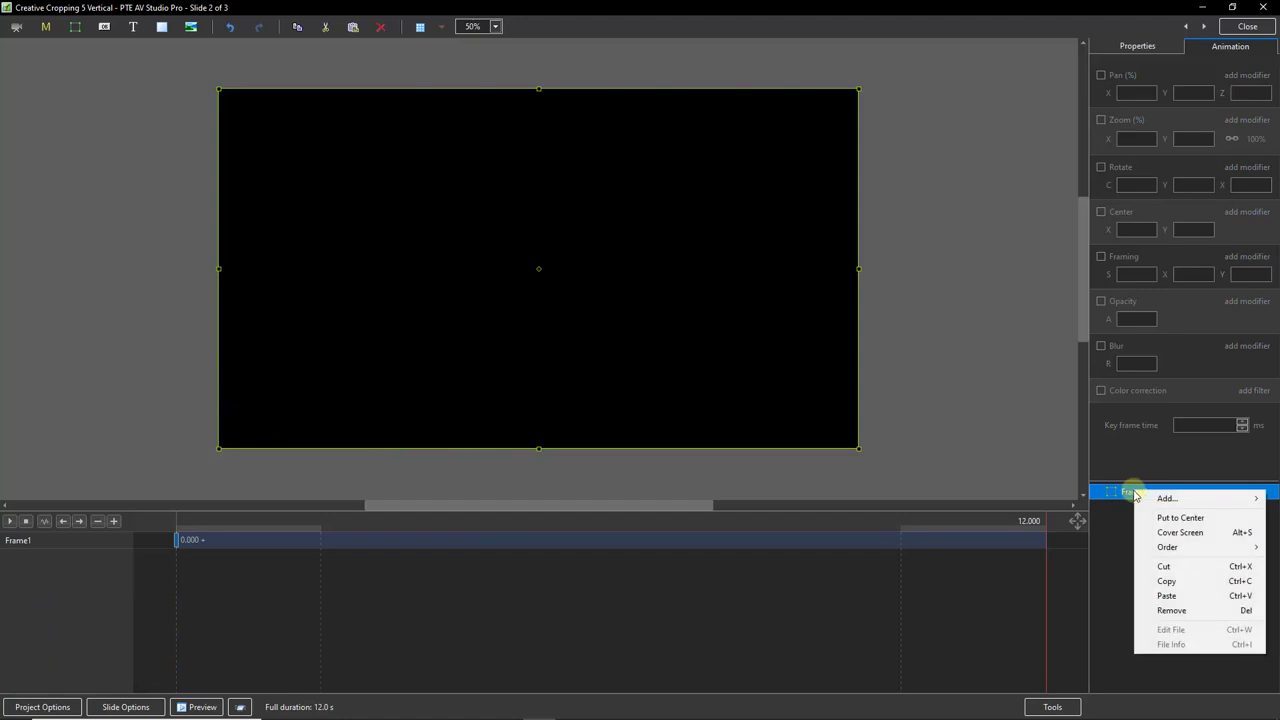
Paste the five strips and their reverse sides inside Frame1.
{"action": "left_click", "coordinate": [1167, 597]}
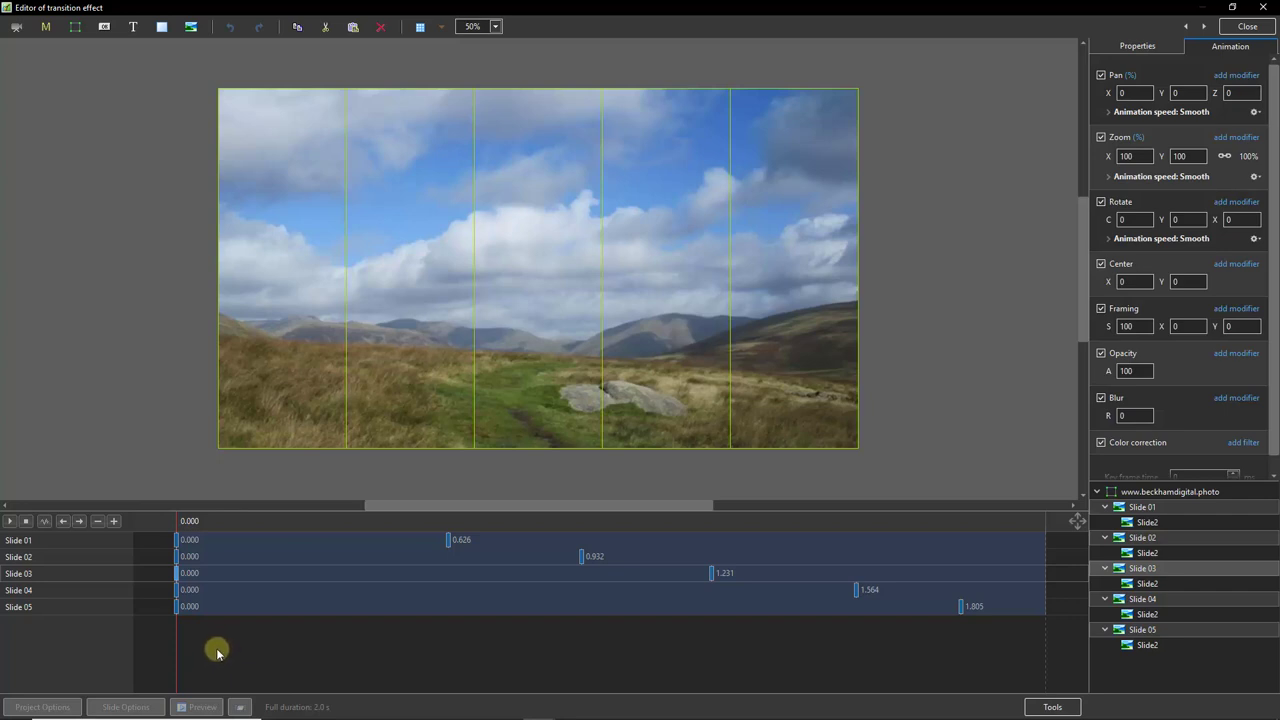
Preview the 2.0 s transition effect twice in the transition editor.
{"action": "left_click", "coordinate": [11, 521]}
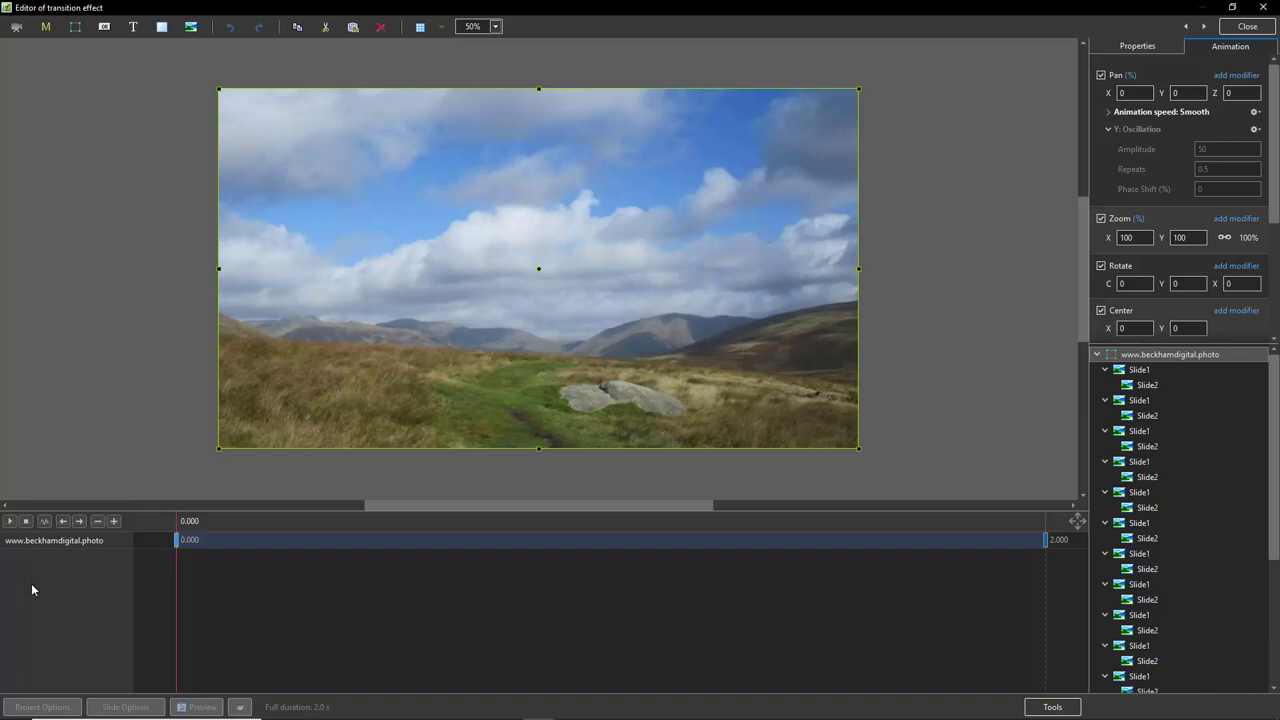
{"action": "left_click", "coordinate": [10, 522]}
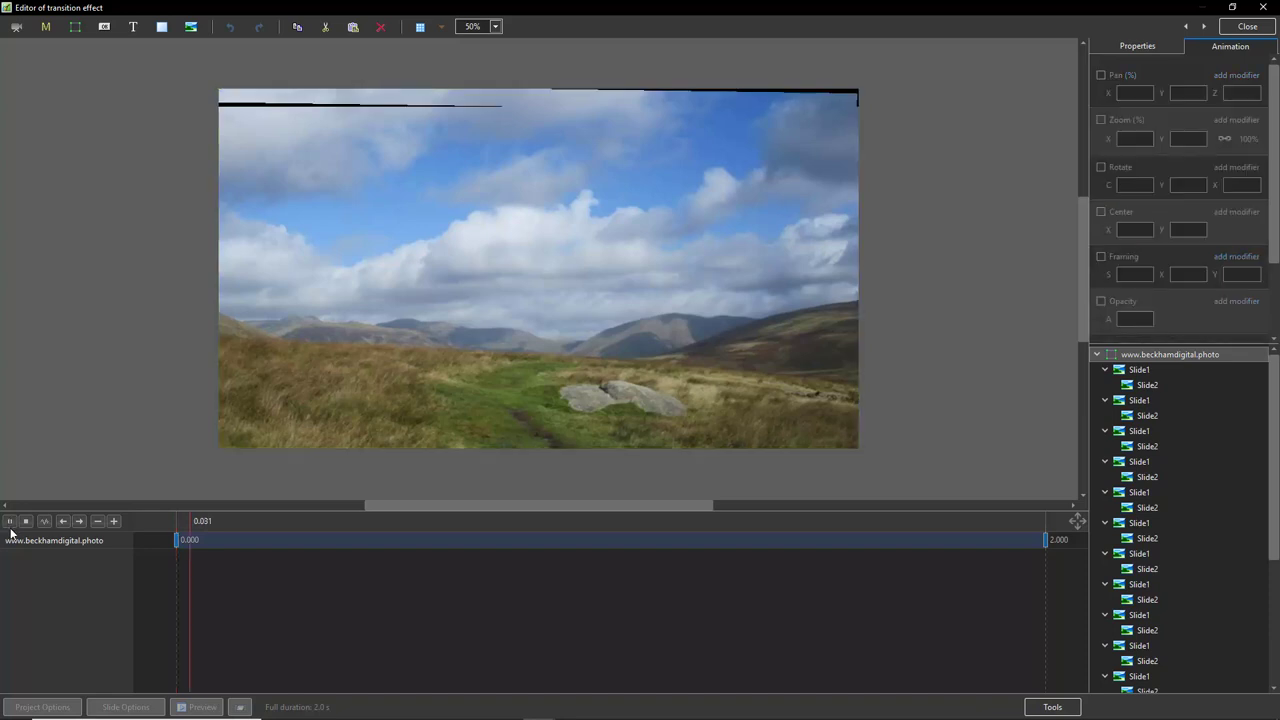